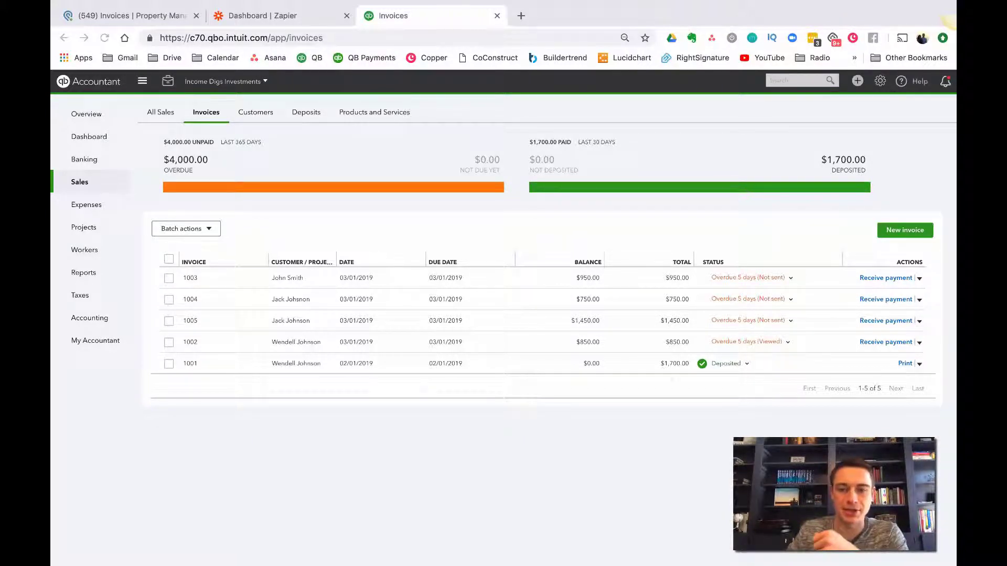
Open the $1,450.00 invoice dated 03/01/2019 from the invoice list and delete it, confirming the deletion.
{"action": "left_click", "coordinate": [557, 324]}
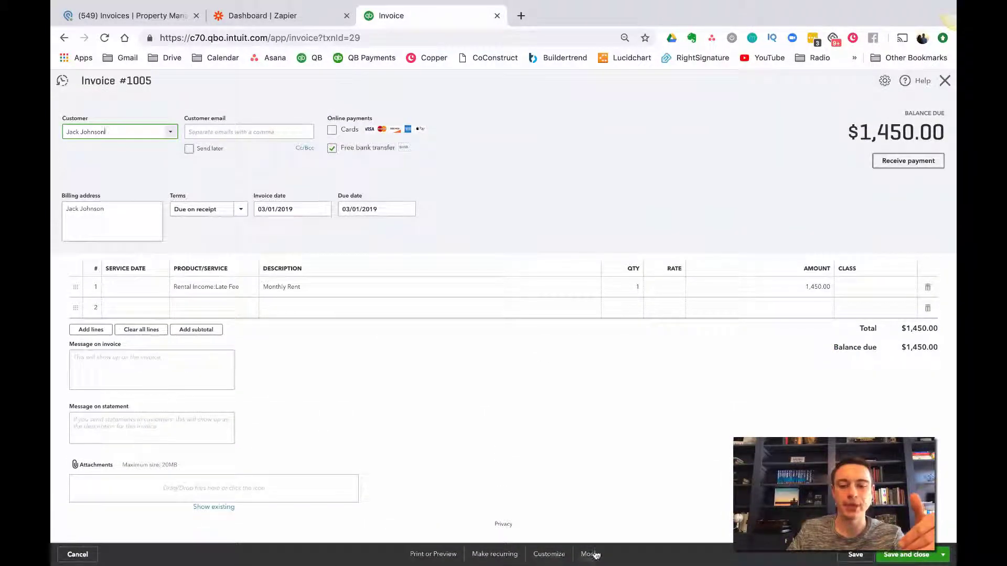
{"action": "left_click", "coordinate": [596, 555]}
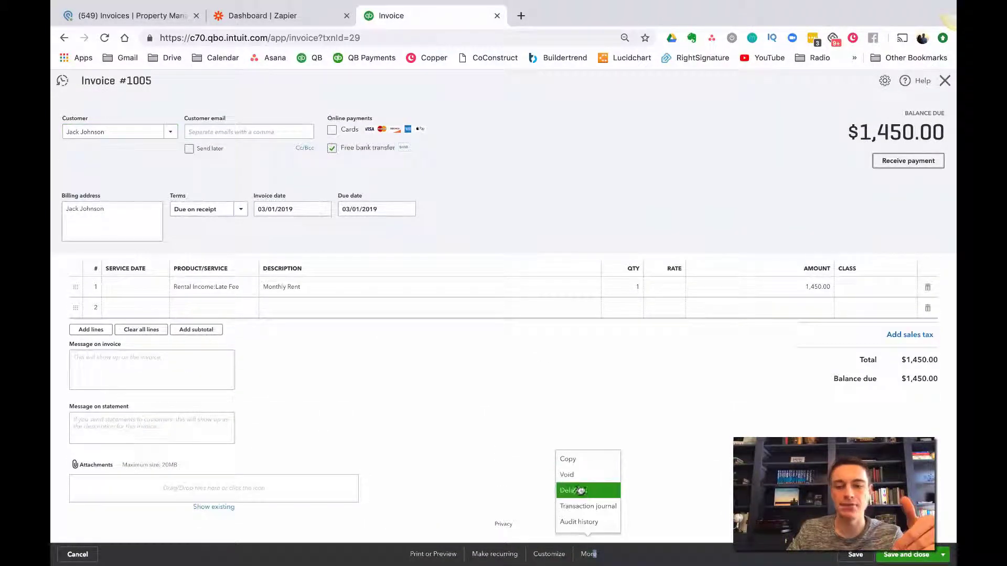
{"action": "left_click", "coordinate": [574, 488]}
{"action": "left_click", "coordinate": [556, 348]}
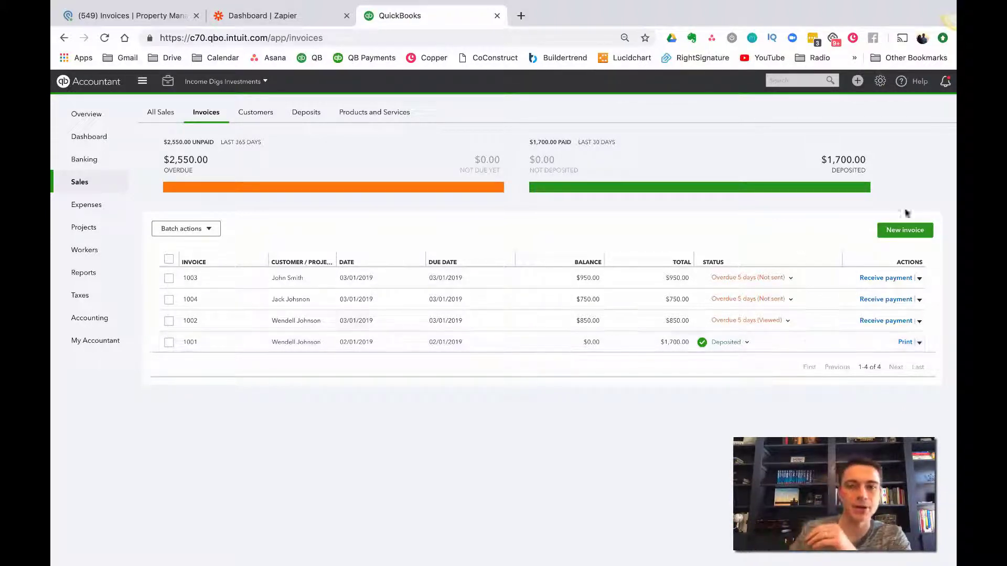
Switch to Podio and remove the Unpaid Invoices tile from the Property Management workspace home page.
{"action": "left_click", "coordinate": [155, 15]}
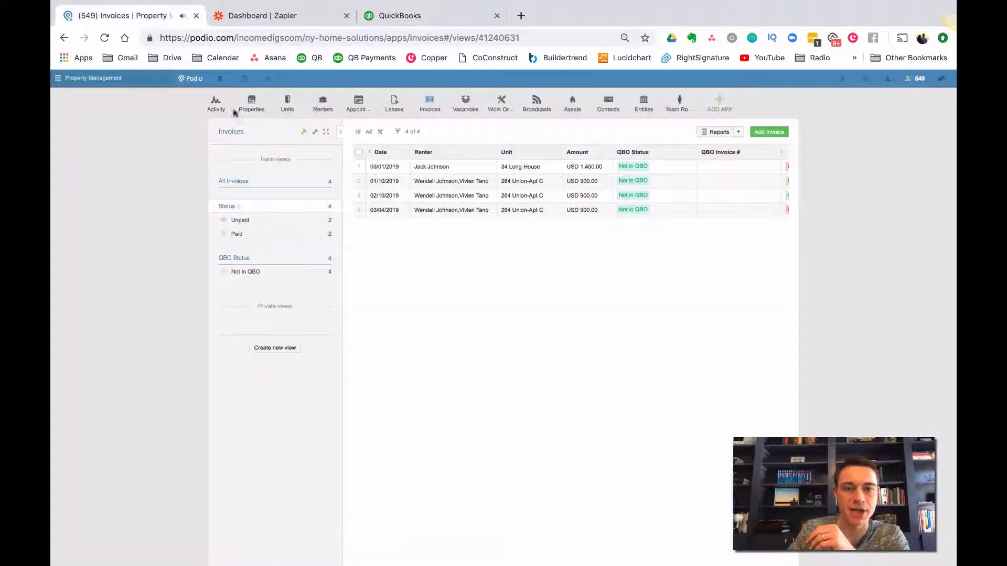
{"action": "left_click", "coordinate": [221, 111]}
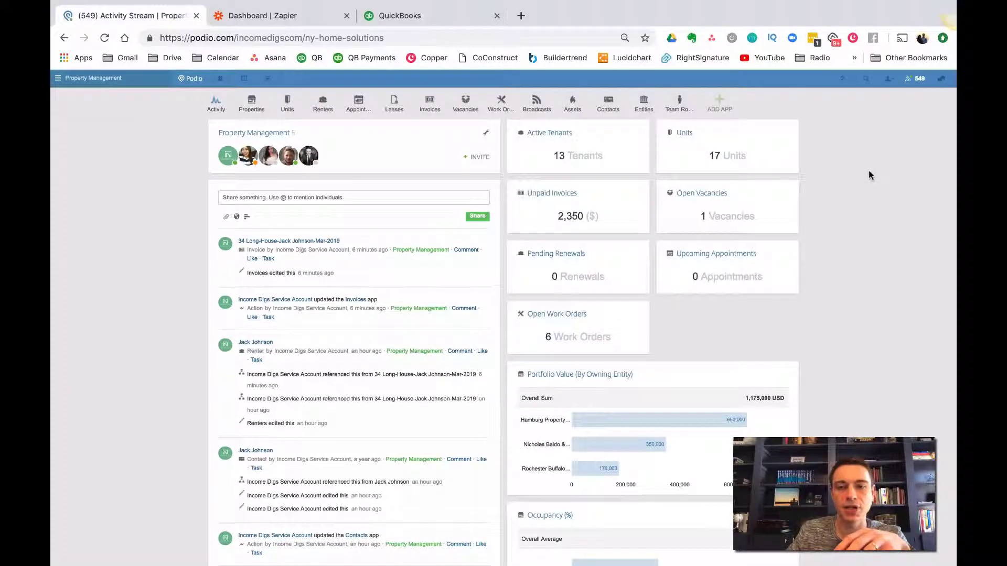
{"action": "left_click", "coordinate": [634, 195]}
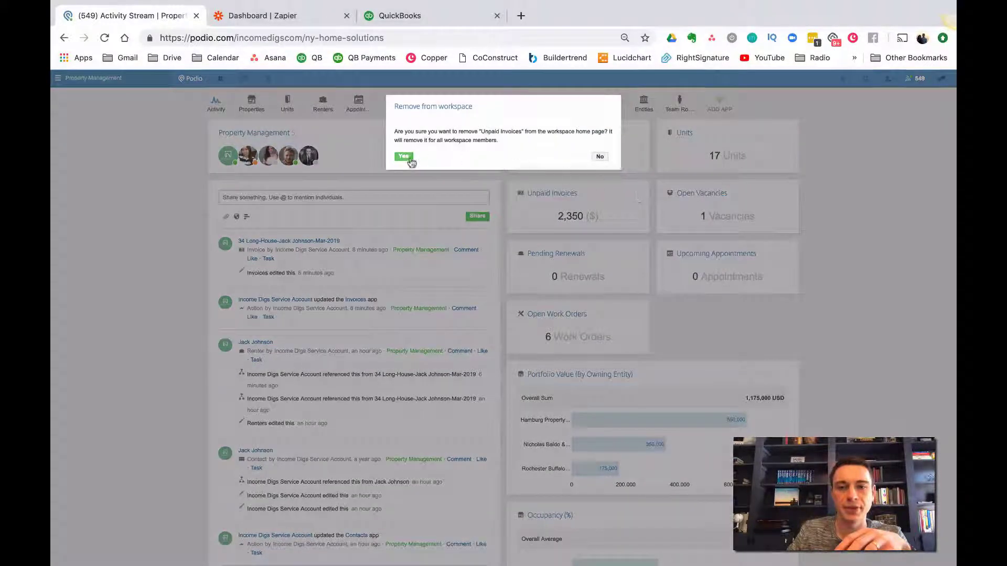
{"action": "left_click", "coordinate": [411, 158]}
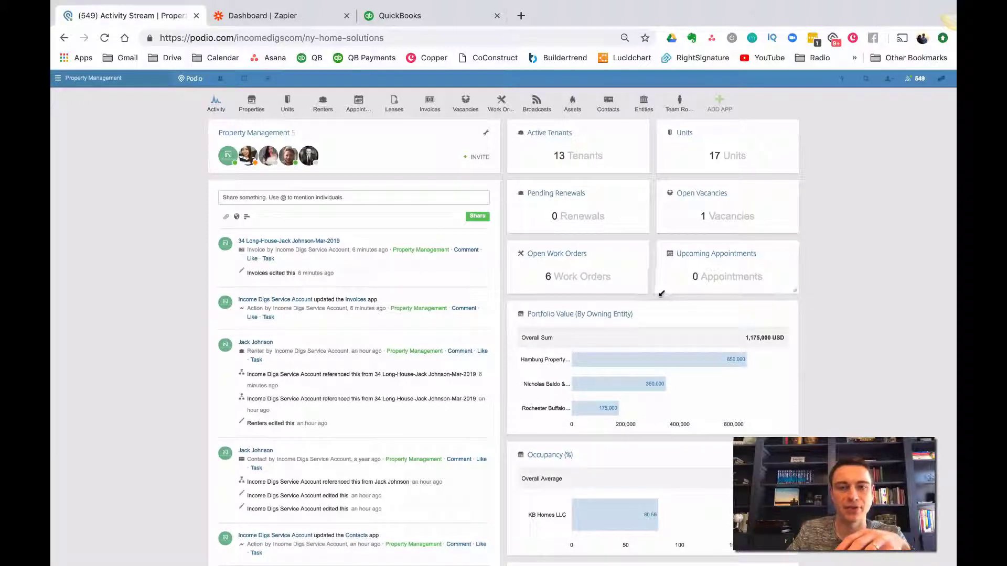
Open the March 2019 invoice for unit 34 Long-House in the Invoices app to review its fields.
{"action": "left_click", "coordinate": [432, 104]}
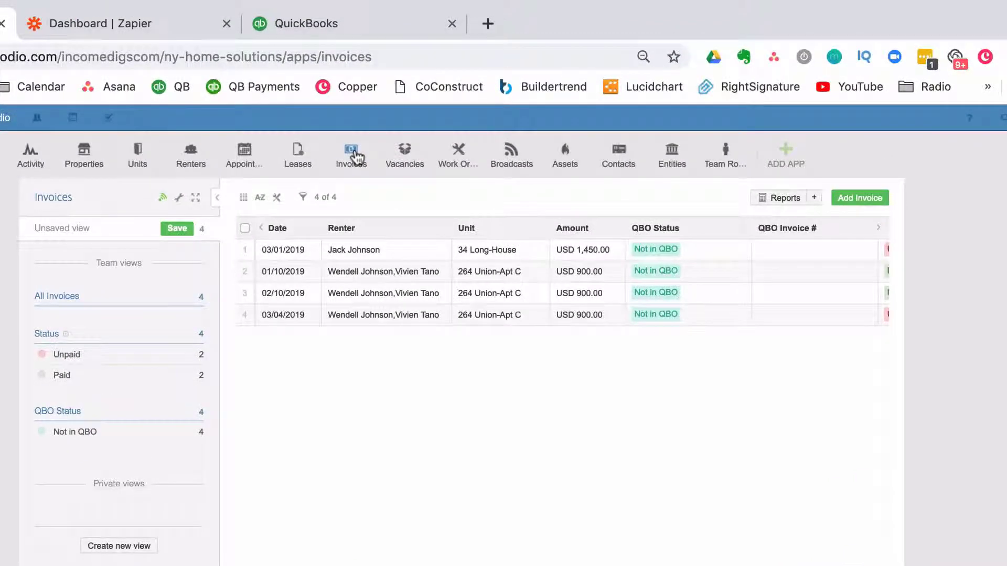
{"action": "left_click", "coordinate": [370, 256]}
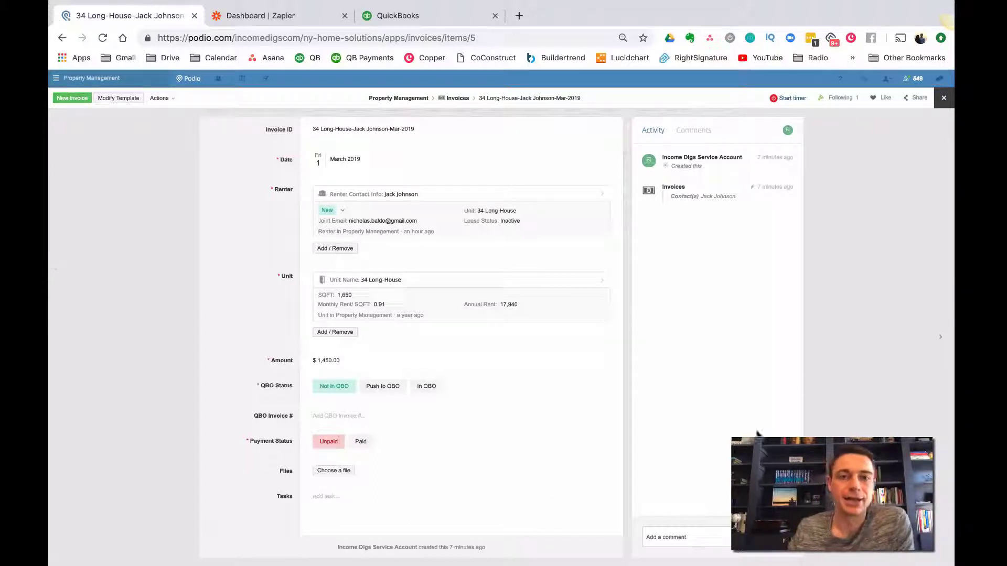
Switch to Zapier, look at the app choices for connecting two apps, and return to the Income Digs folder of zaps.
{"action": "left_click", "coordinate": [300, 15]}
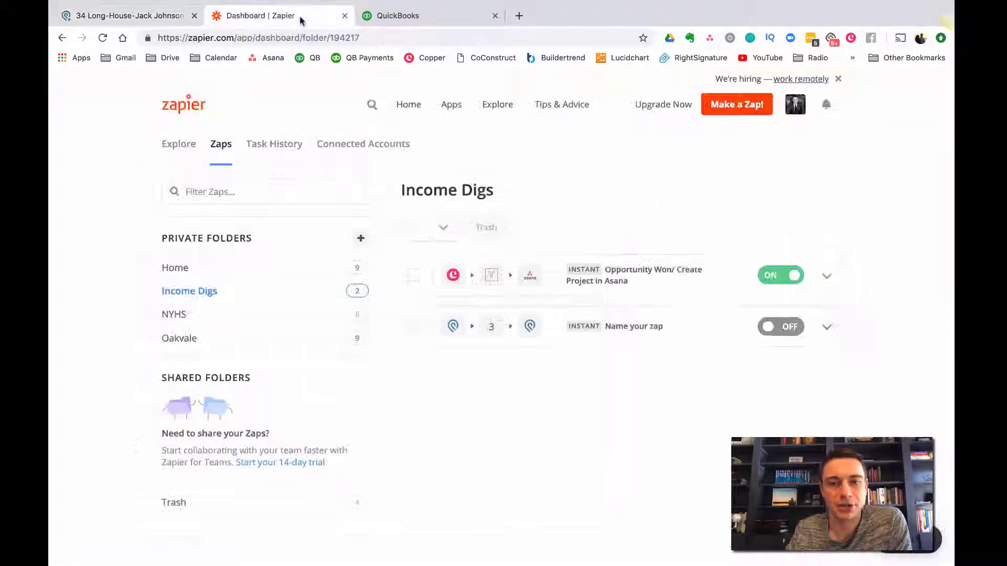
{"action": "left_click", "coordinate": [175, 152]}
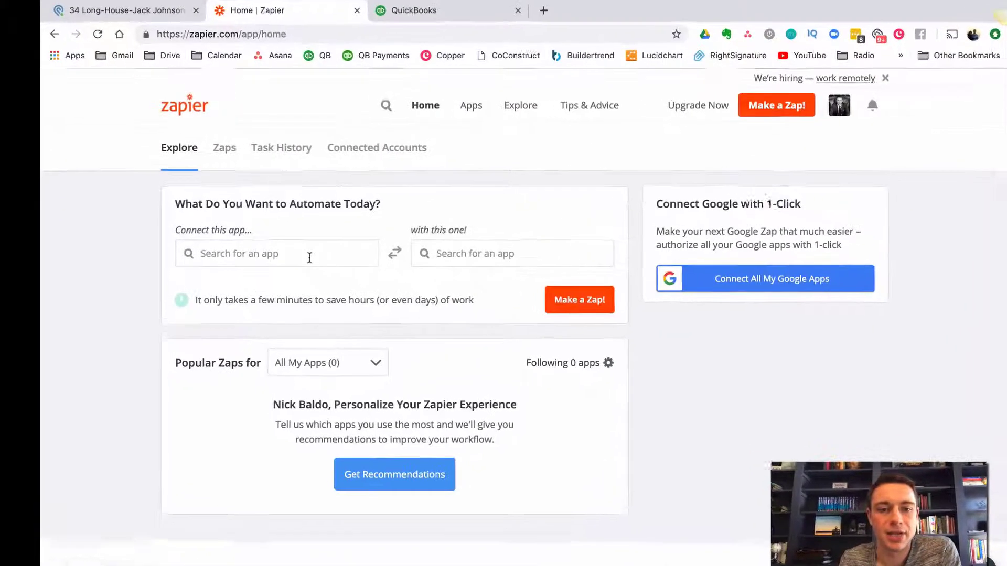
{"action": "left_click", "coordinate": [309, 257]}
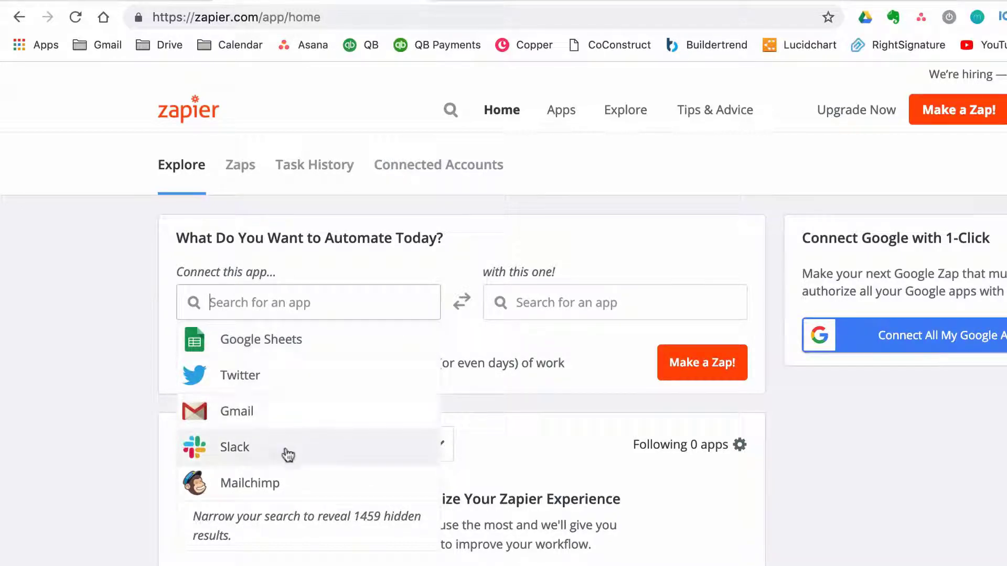
{"action": "left_click", "coordinate": [559, 242]}
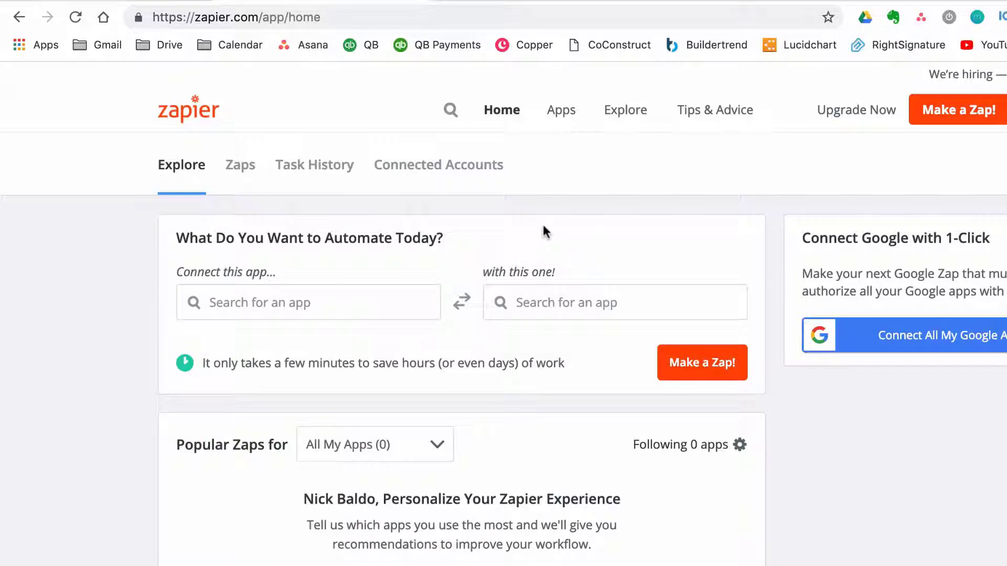
{"action": "left_click", "coordinate": [242, 173]}
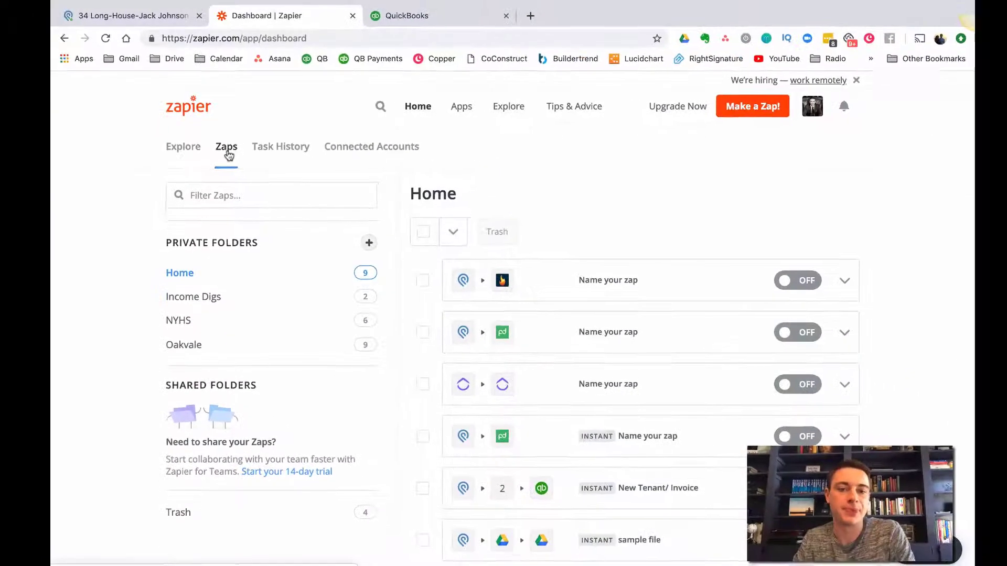
{"action": "left_click", "coordinate": [188, 304]}
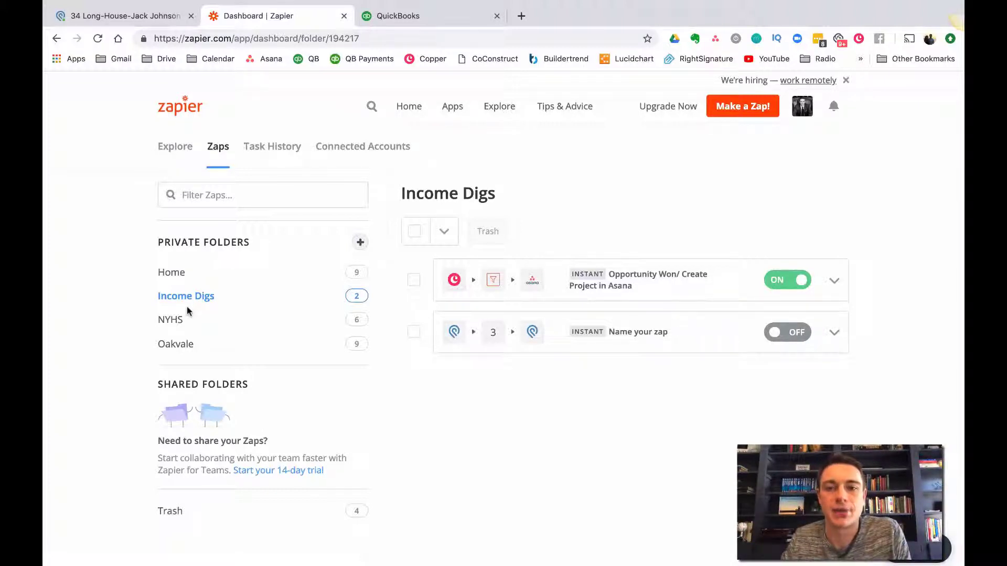
Create a new zap with Podio as the trigger app and New Action as its trigger.
{"action": "left_click", "coordinate": [750, 116]}
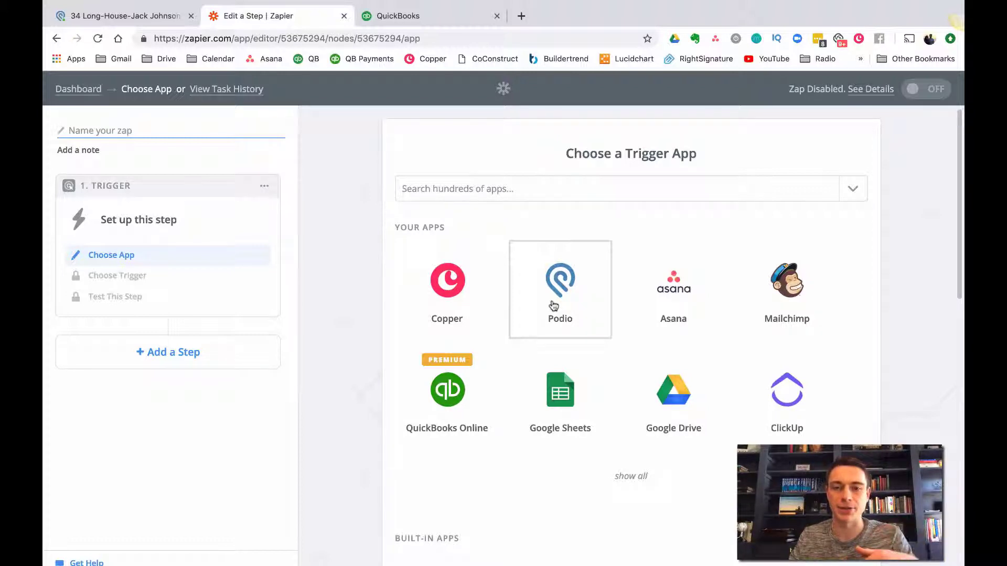
{"action": "left_click", "coordinate": [553, 306]}
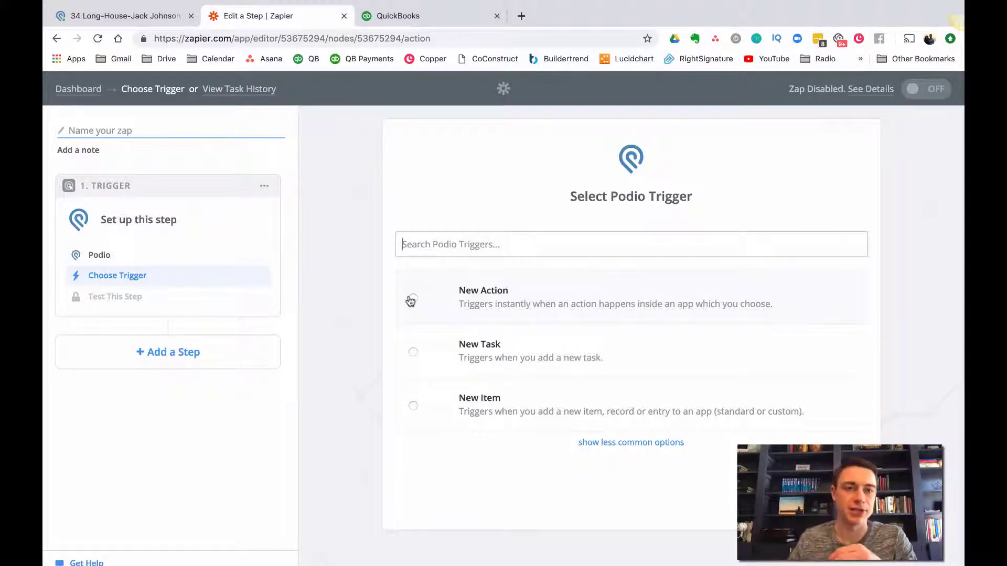
{"action": "left_click", "coordinate": [131, 16]}
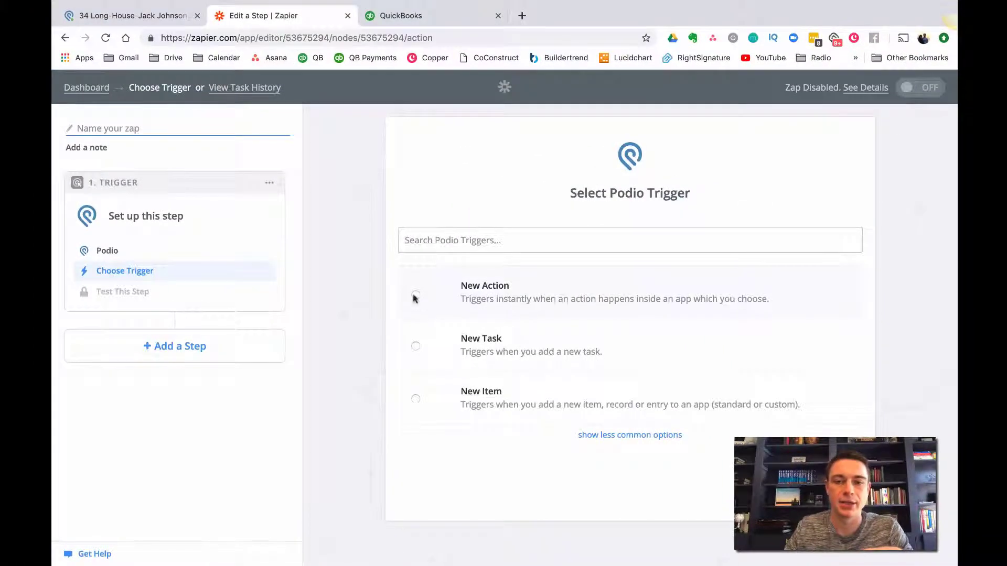
{"action": "left_click", "coordinate": [415, 293]}
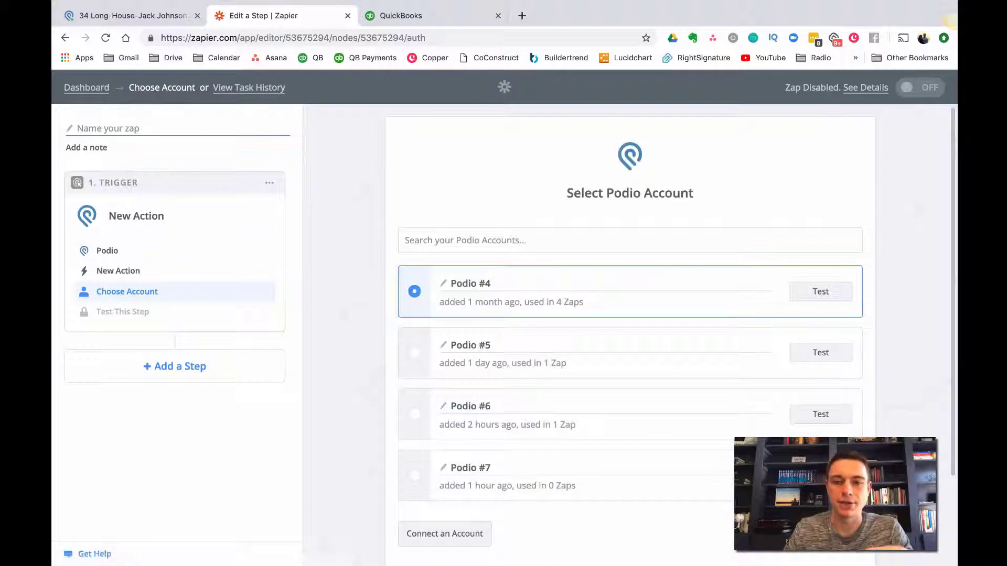
Test the Podio #4 account connection and accept that account for the trigger.
{"action": "left_click", "coordinate": [821, 295]}
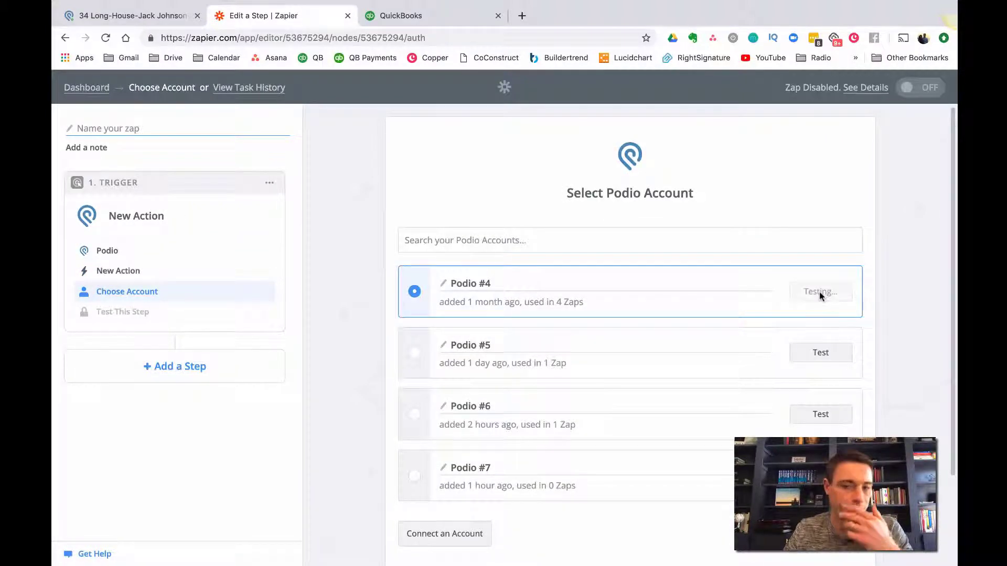
{"action": "scroll", "coordinate": [398, 541], "scroll_direction": "down", "scroll_amount": 2}
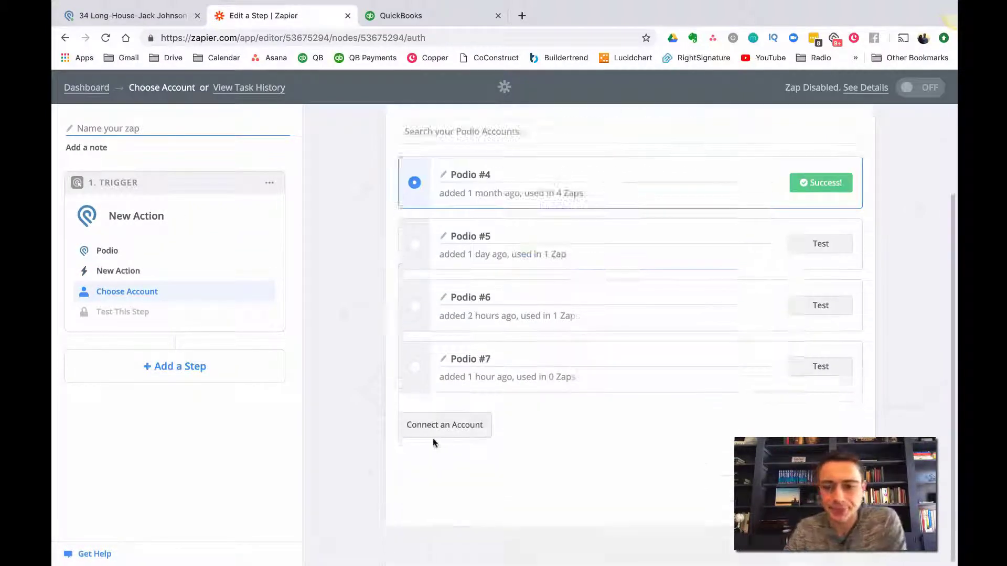
{"action": "left_click", "coordinate": [434, 443]}
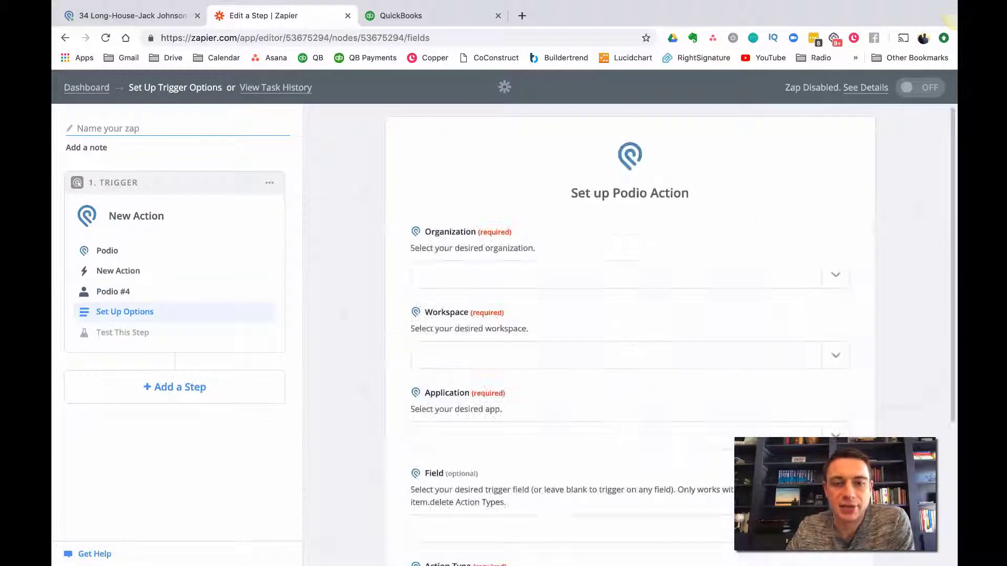
Set the trigger's organization to Income Digs and its workspace to Property Management.
{"action": "left_click", "coordinate": [526, 267]}
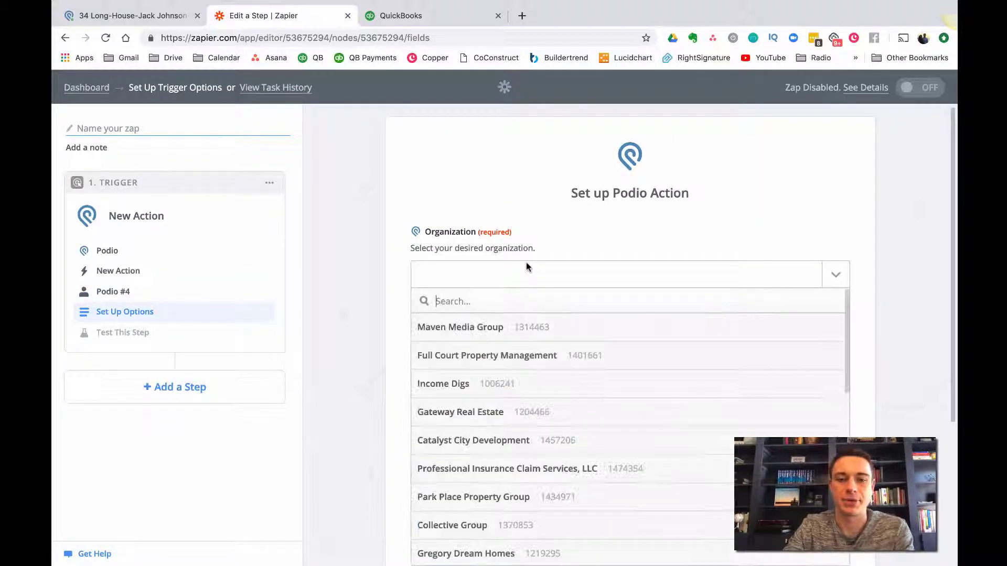
{"action": "type", "text": "incom"}
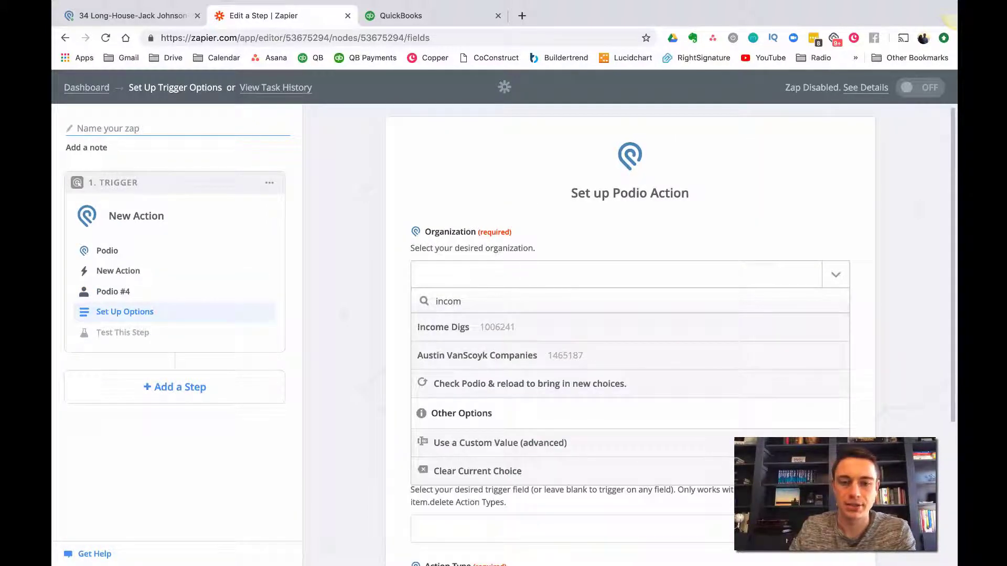
{"action": "left_click", "coordinate": [538, 329]}
{"action": "left_click", "coordinate": [488, 356]}
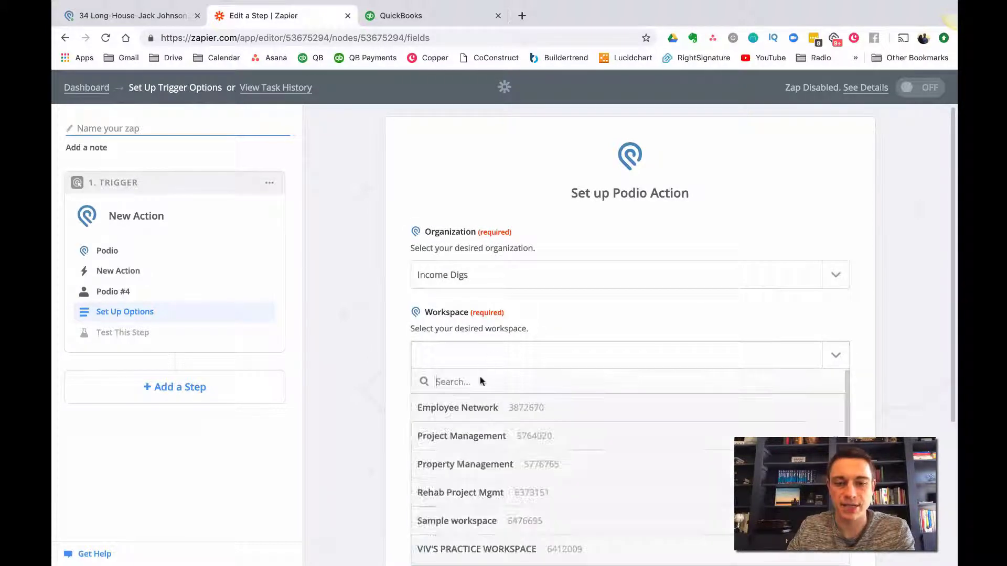
{"action": "left_click", "coordinate": [490, 464]}
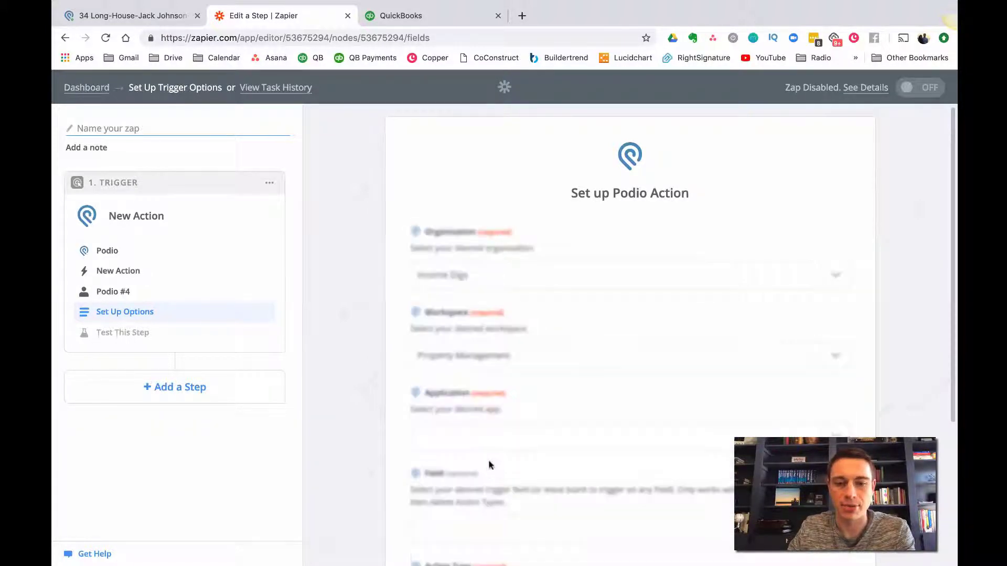
Set the trigger's application to Invoices and its trigger field to QBO Status.
{"action": "left_click", "coordinate": [466, 437]}
{"action": "scroll", "coordinate": [396, 404], "scroll_direction": "down", "scroll_amount": 5}
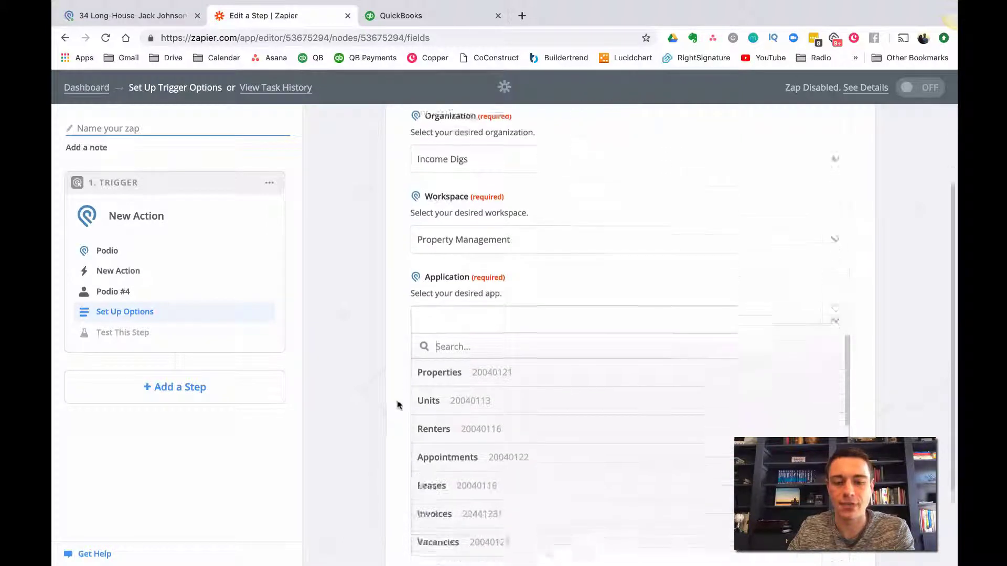
{"action": "left_click", "coordinate": [456, 460]}
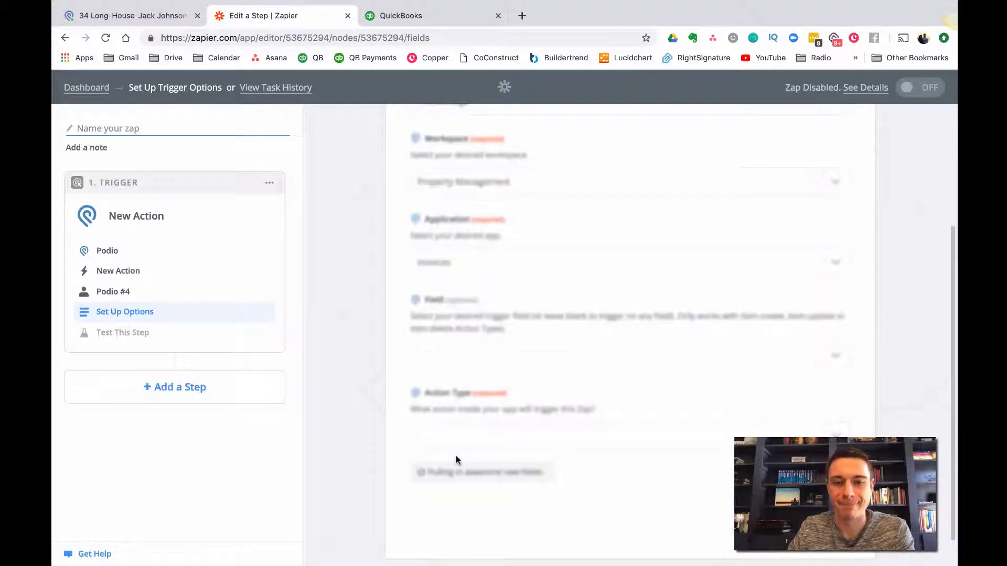
{"action": "left_click", "coordinate": [448, 368]}
{"action": "scroll", "coordinate": [447, 438], "scroll_direction": "down", "scroll_amount": 3}
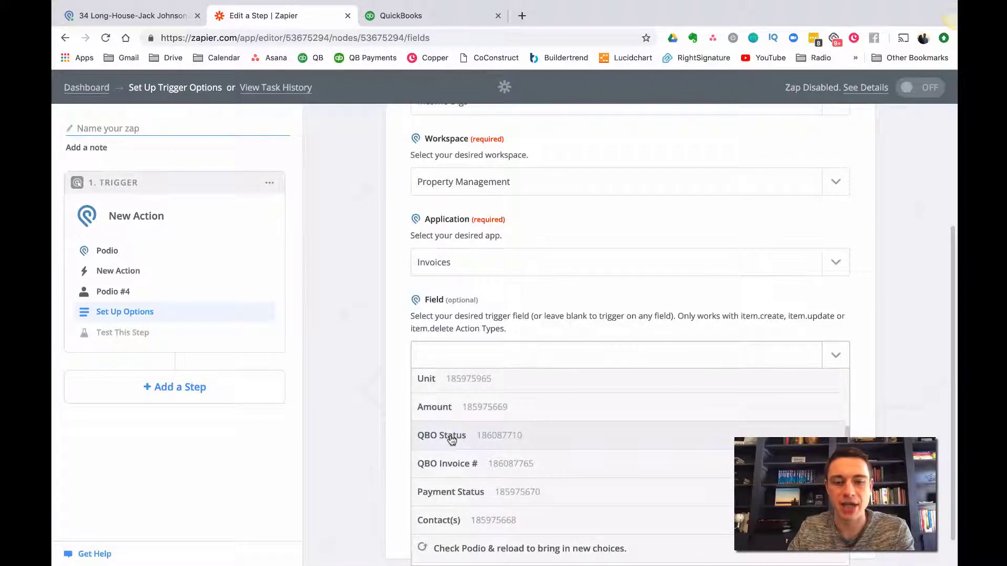
{"action": "left_click", "coordinate": [451, 439]}
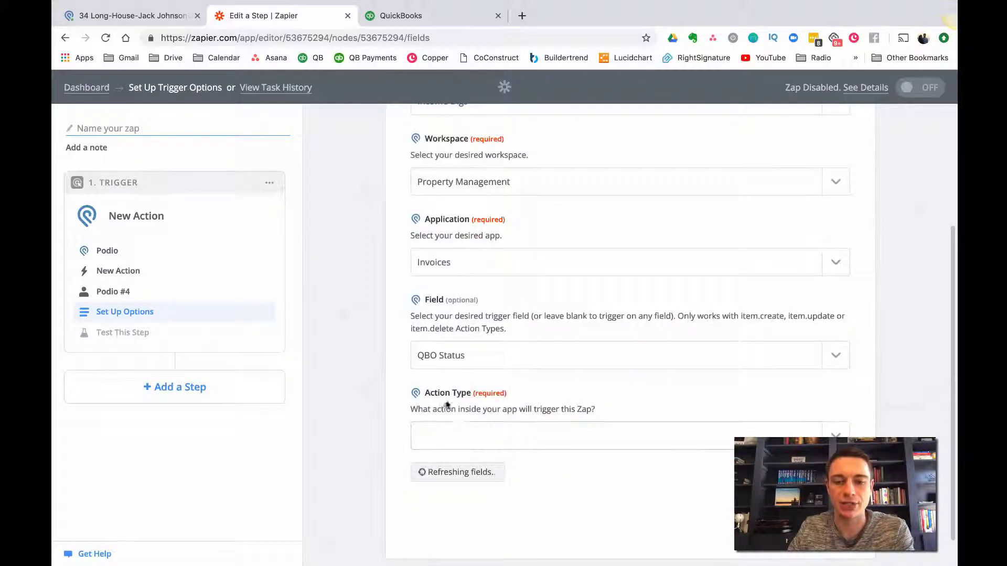
Set the trigger's action type to Item.Update.
{"action": "left_click", "coordinate": [462, 441]}
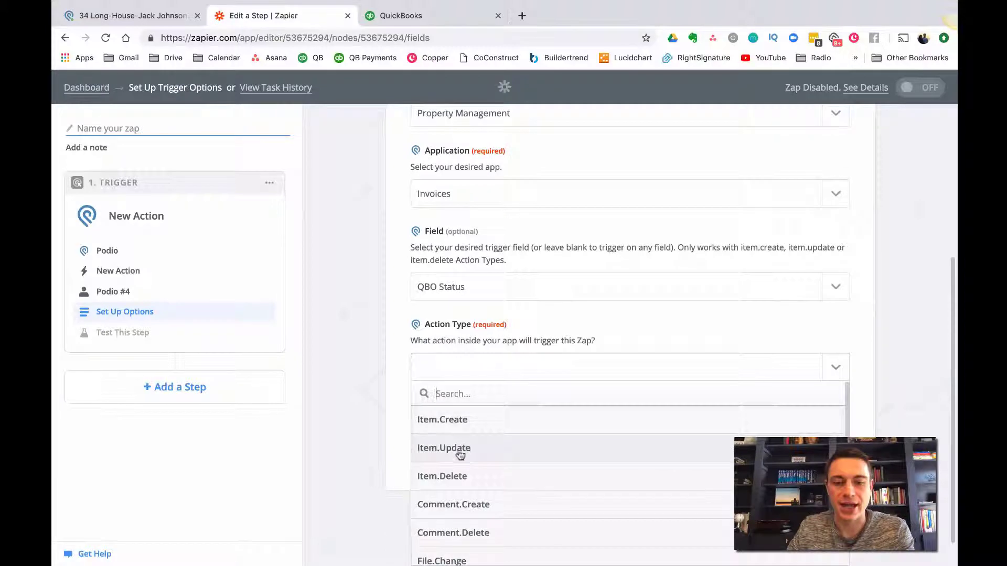
{"action": "scroll", "coordinate": [455, 453], "scroll_direction": "down", "scroll_amount": 5}
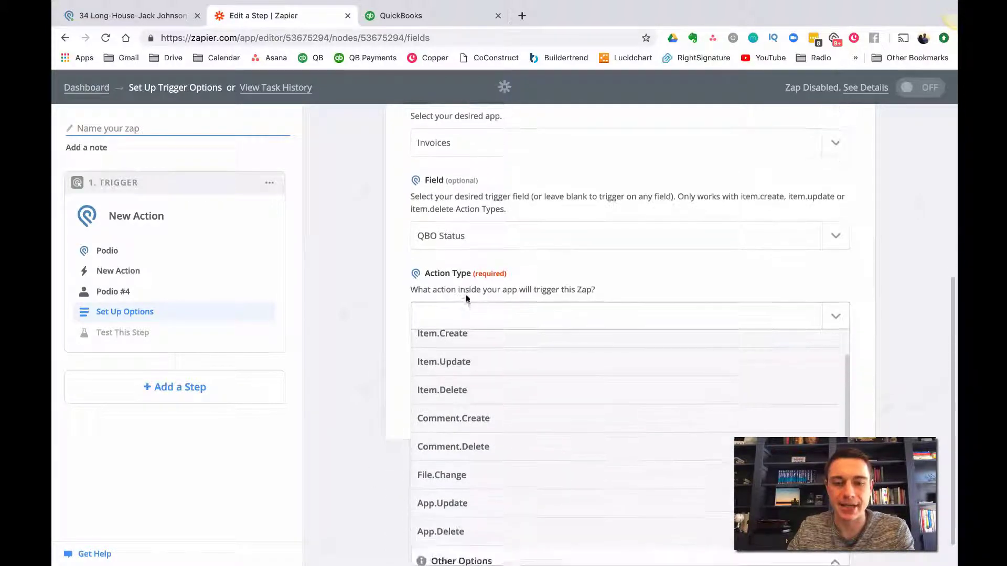
{"action": "left_click", "coordinate": [452, 364]}
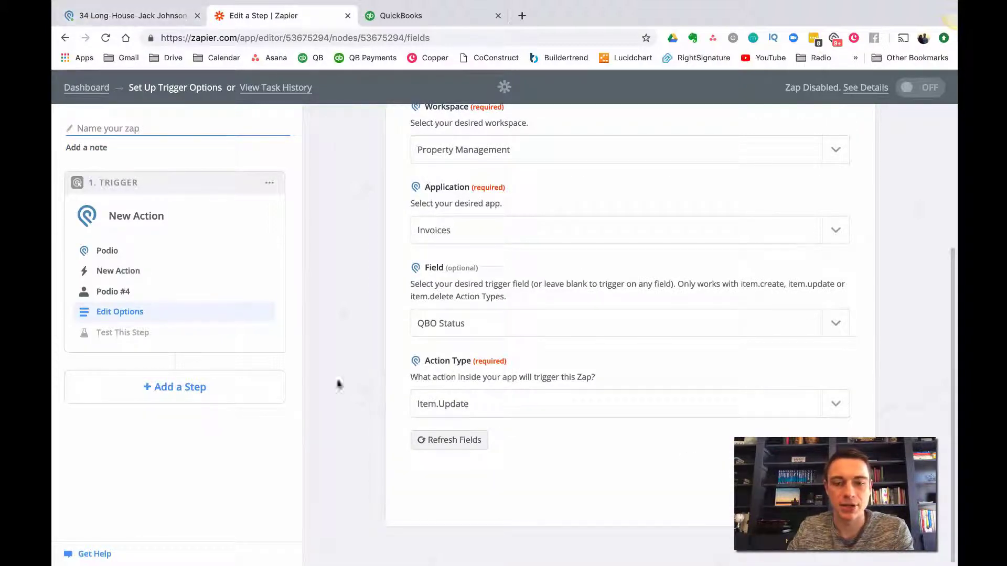
Save the trigger options and pull in Podio samples, setting the 34 Long-House March 2019 invoice's QBO Status to Push to QBO.
{"action": "left_click", "coordinate": [823, 475]}
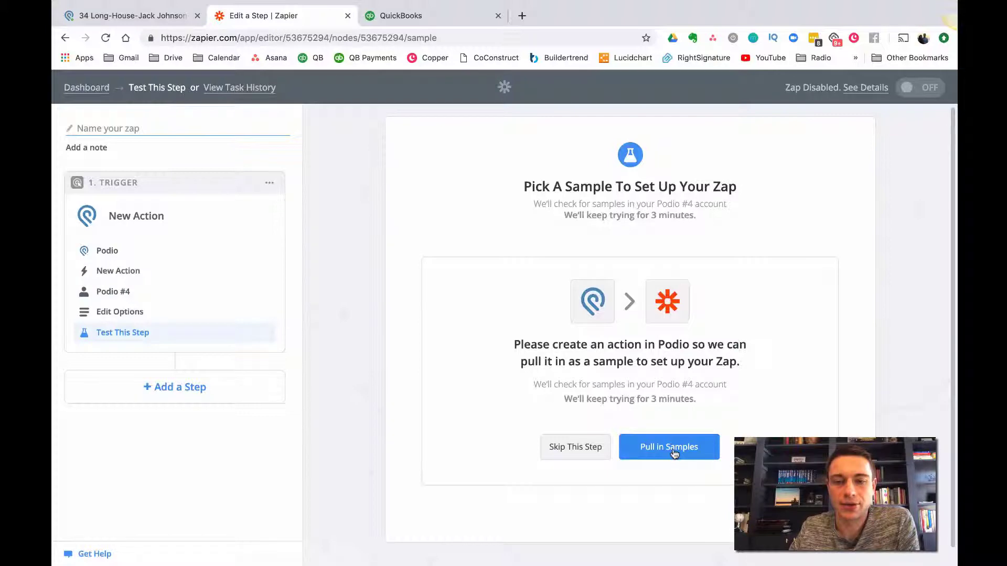
{"action": "left_click", "coordinate": [673, 452]}
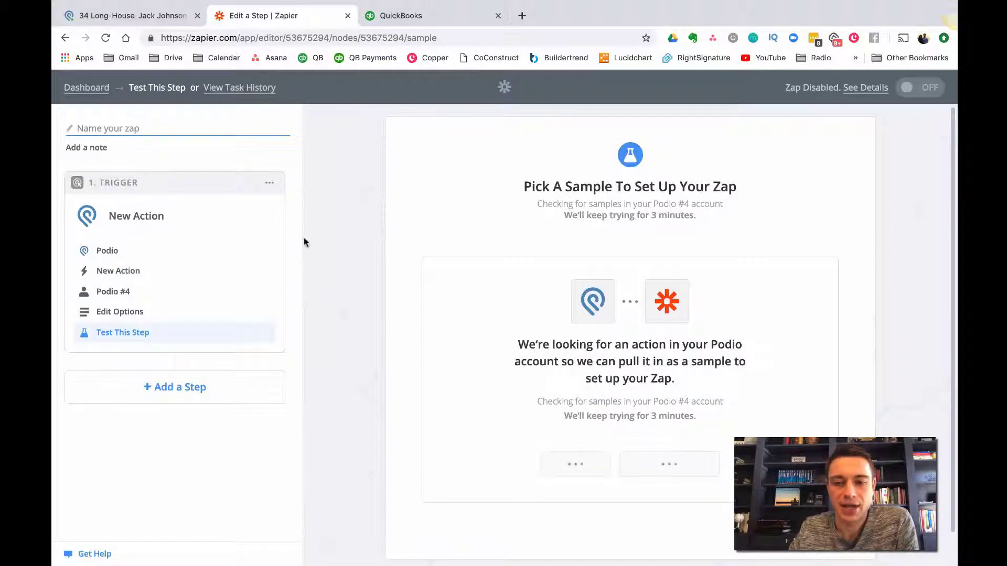
{"action": "left_click", "coordinate": [122, 20]}
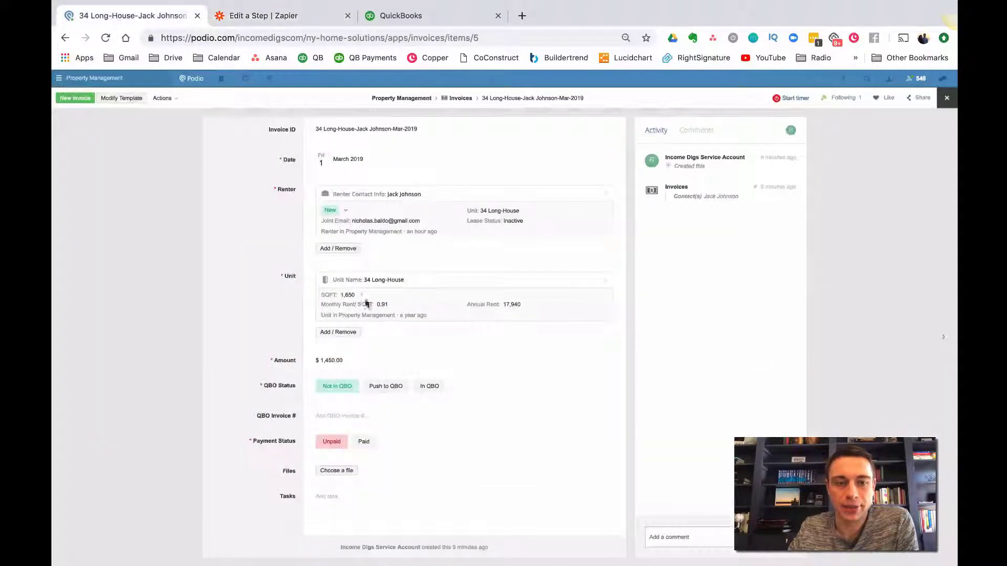
{"action": "left_click", "coordinate": [388, 389]}
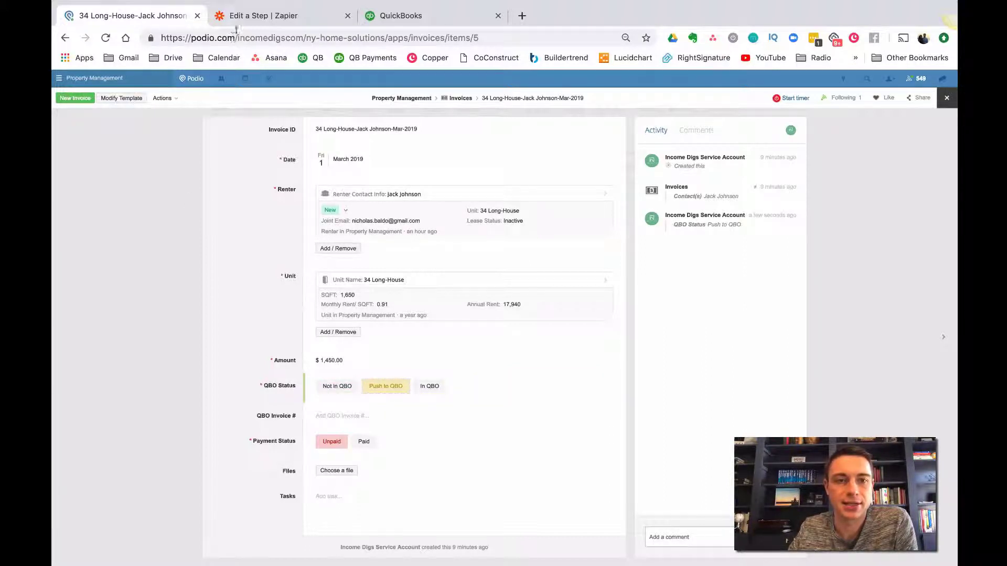
{"action": "left_click", "coordinate": [250, 18]}
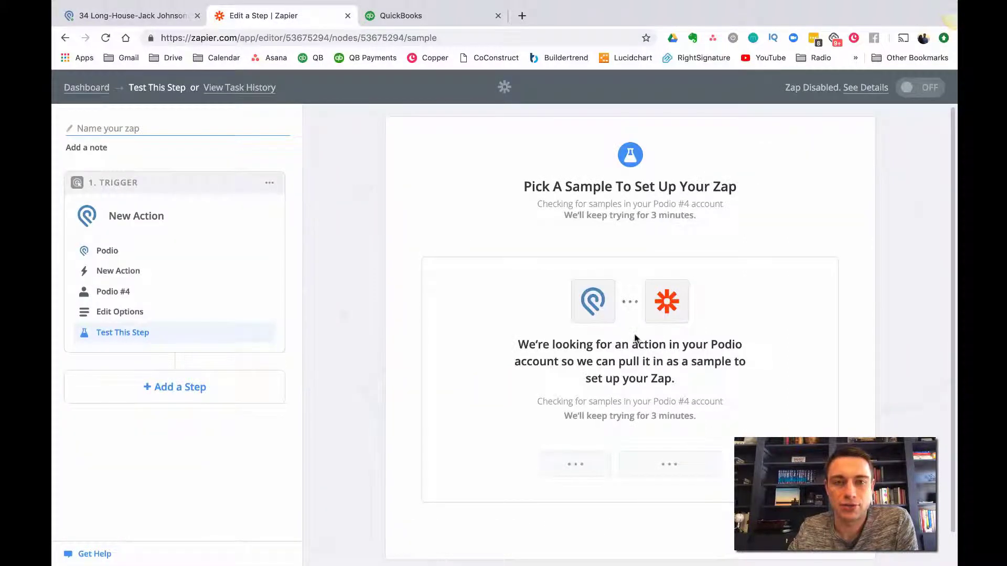
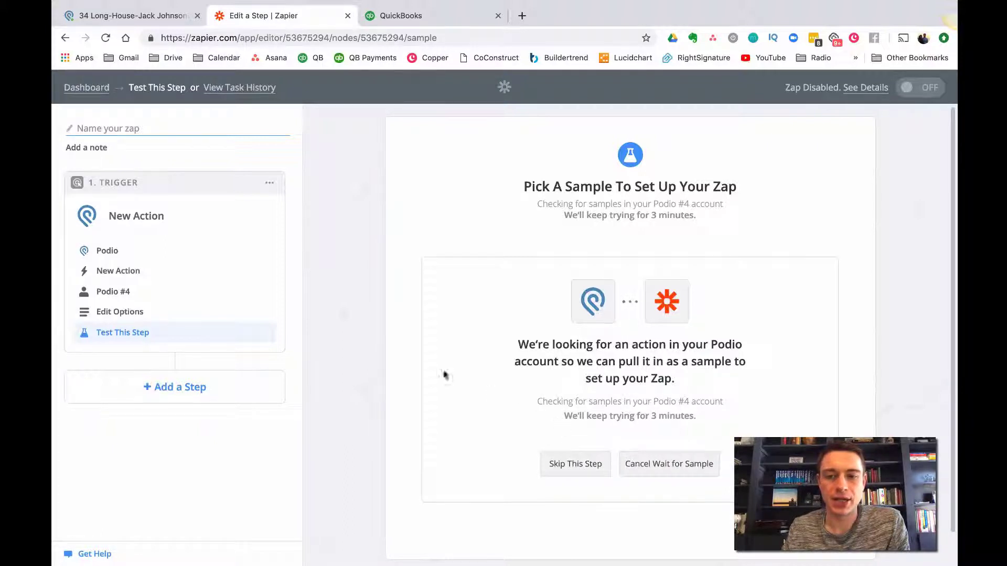
Retrigger the Podio sample by switching the invoice's QBO Status to Not in QBO and back to Push to QBO, twice.
{"action": "left_click", "coordinate": [133, 18]}
{"action": "left_click", "coordinate": [344, 391]}
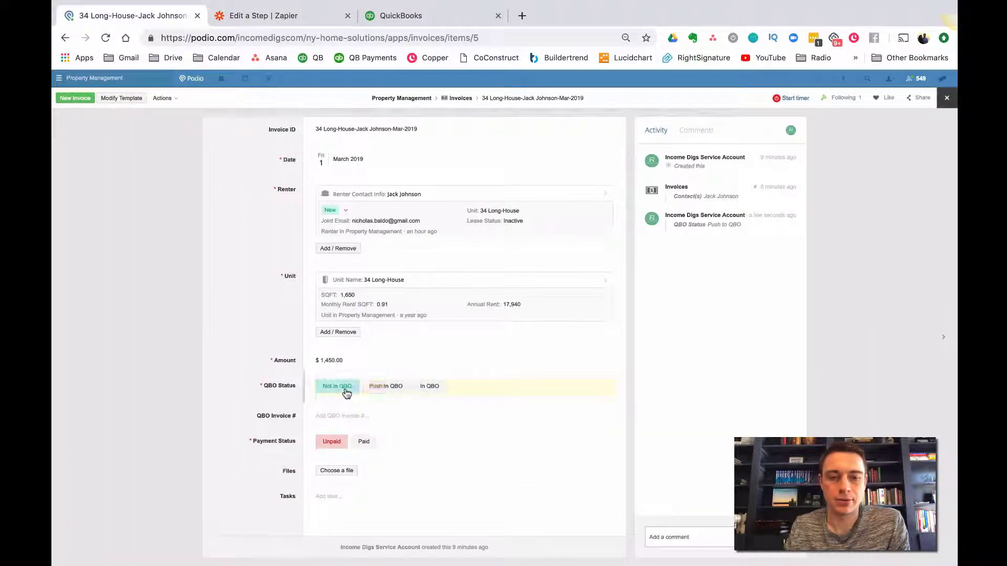
{"action": "left_click", "coordinate": [382, 391]}
{"action": "left_click", "coordinate": [223, 13]}
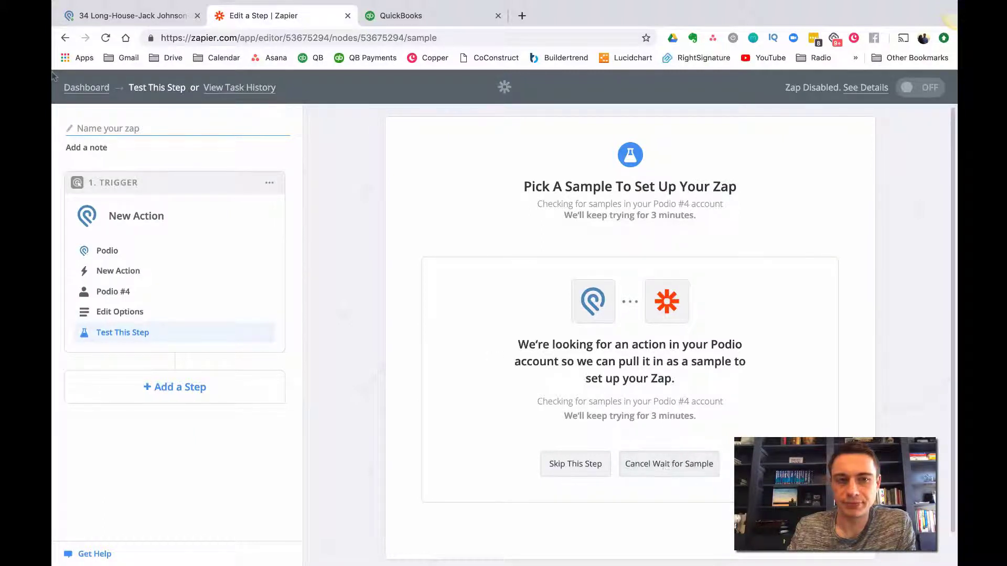
{"action": "left_click", "coordinate": [118, 17]}
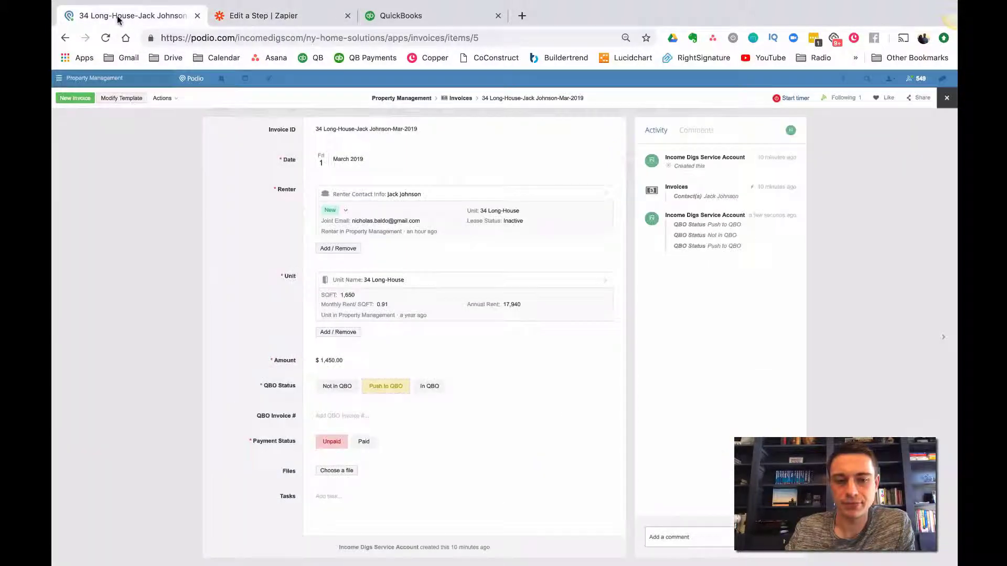
{"action": "left_click", "coordinate": [337, 388]}
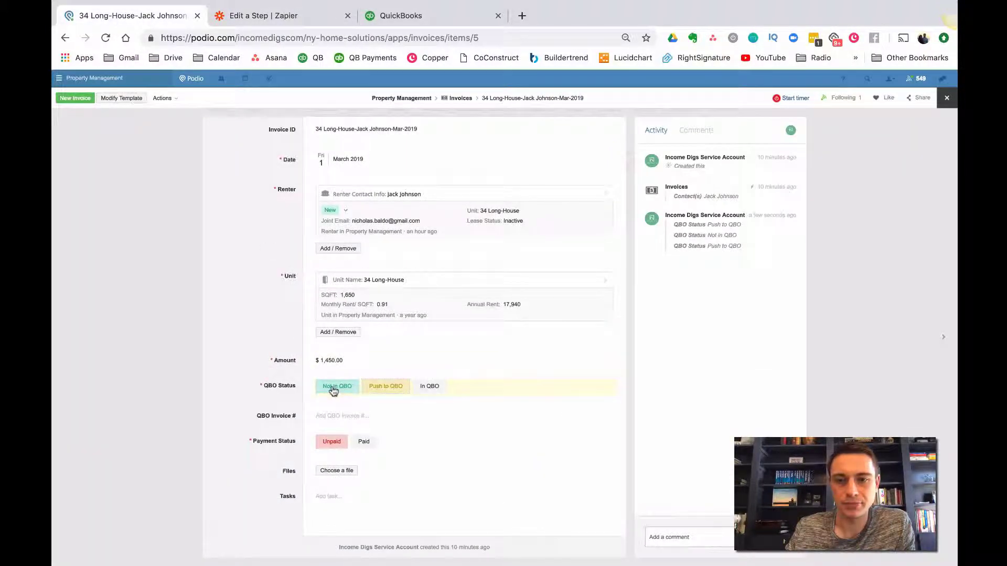
{"action": "left_click", "coordinate": [386, 389]}
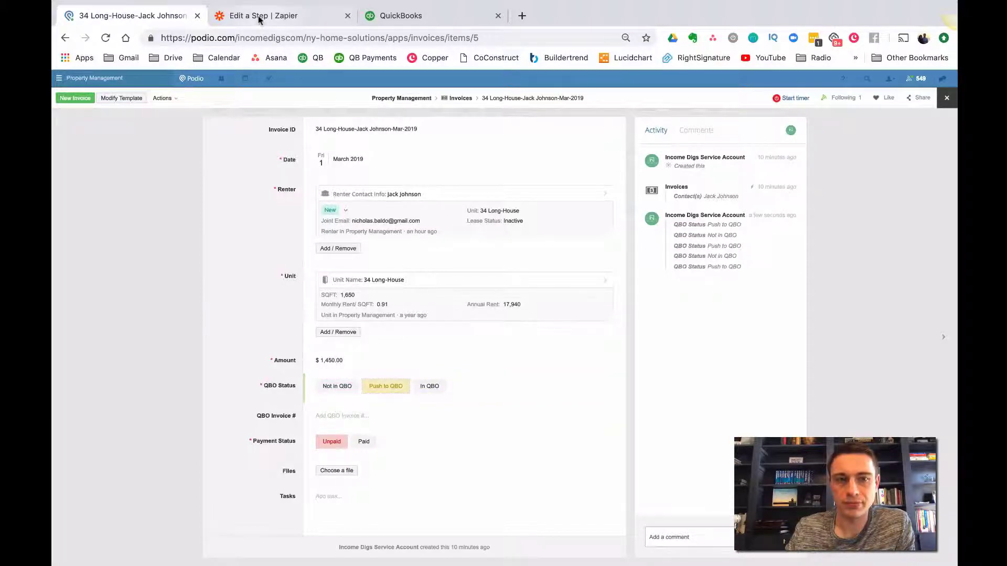
{"action": "left_click", "coordinate": [259, 17]}
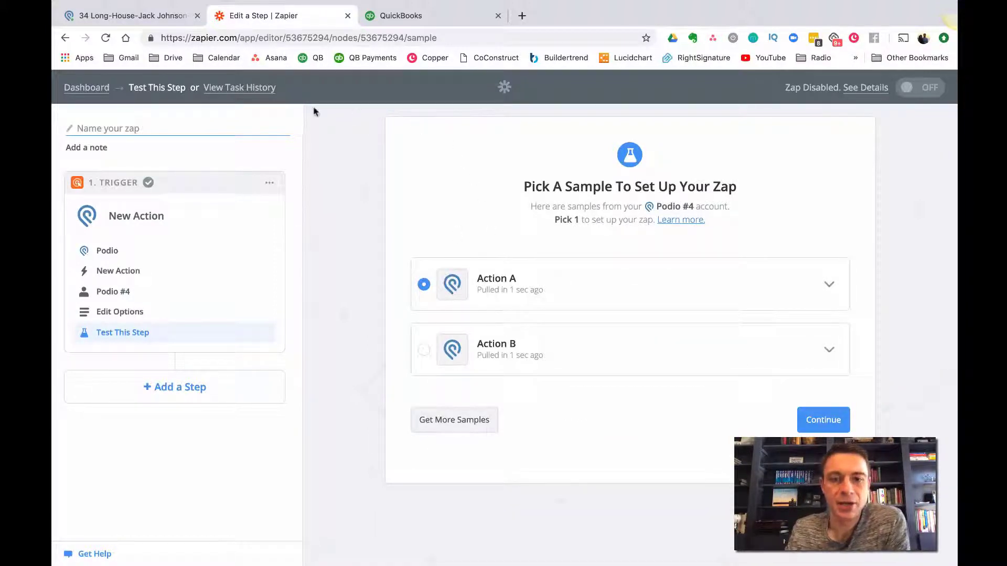
Search the Action A sample's fields for "qbo" and accept Action A as the trigger's sample.
{"action": "left_click", "coordinate": [184, 19]}
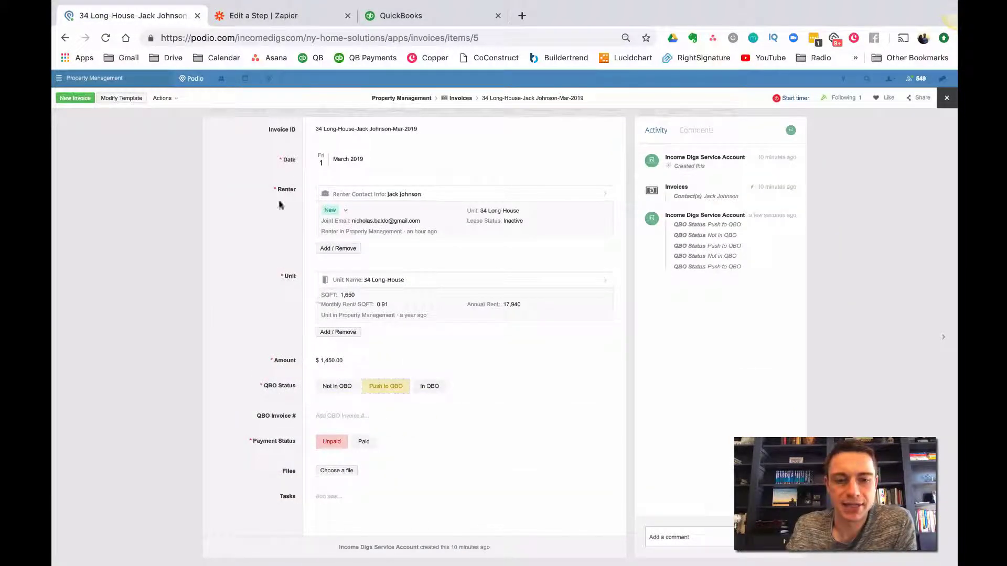
{"action": "left_click", "coordinate": [266, 20]}
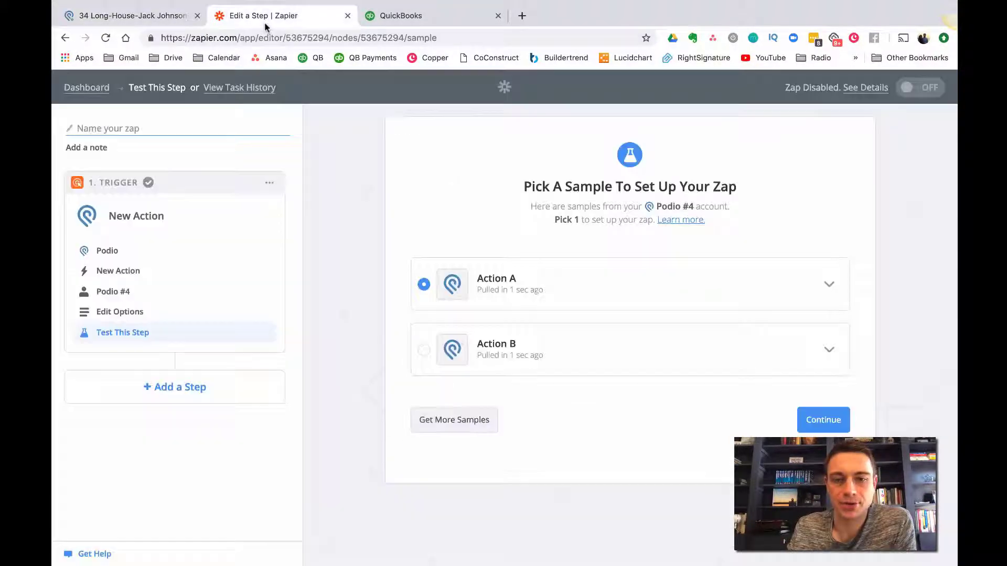
{"action": "left_click", "coordinate": [828, 290]}
{"action": "scroll", "coordinate": [773, 364], "scroll_direction": "down", "scroll_amount": 5}
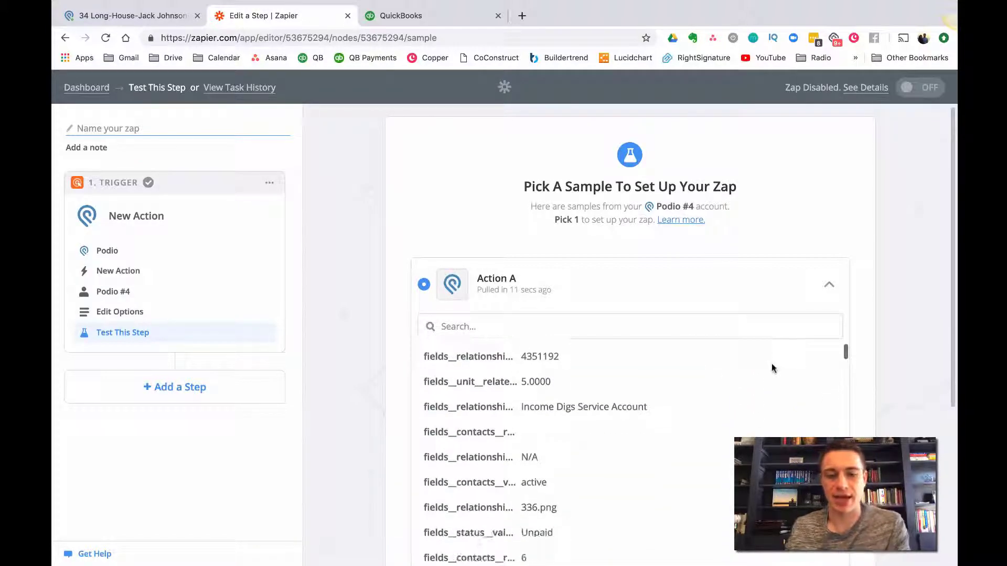
{"action": "scroll", "coordinate": [772, 368], "scroll_direction": "down", "scroll_amount": 10}
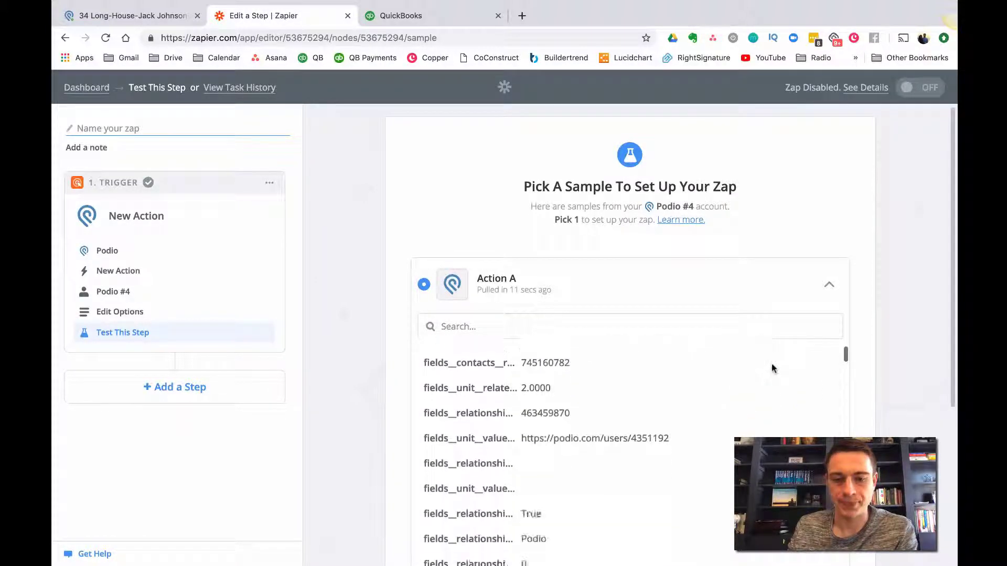
{"action": "scroll", "coordinate": [772, 367], "scroll_direction": "down", "scroll_amount": 10}
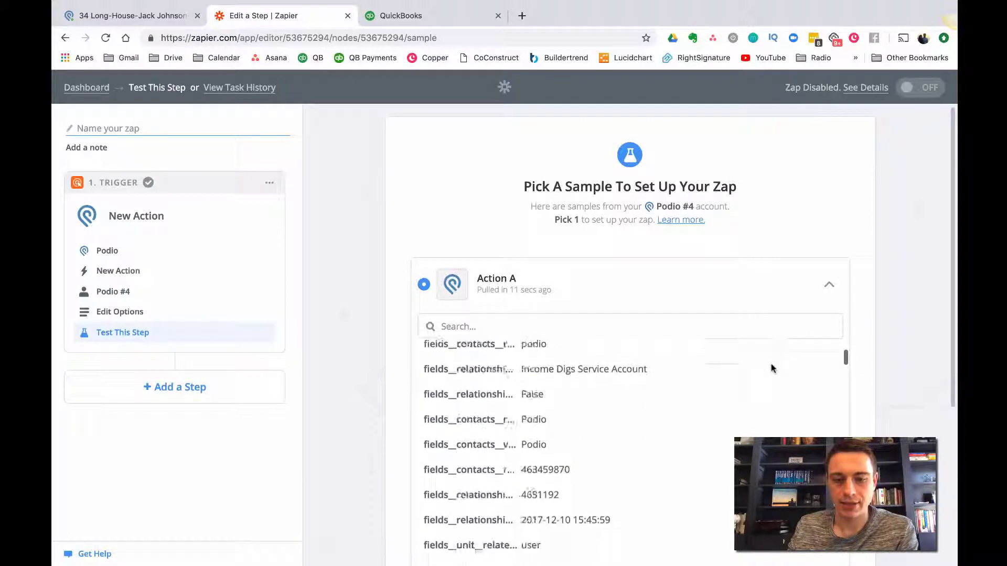
{"action": "key", "text": "ctrl+f"}
{"action": "type", "text": "qbo"}
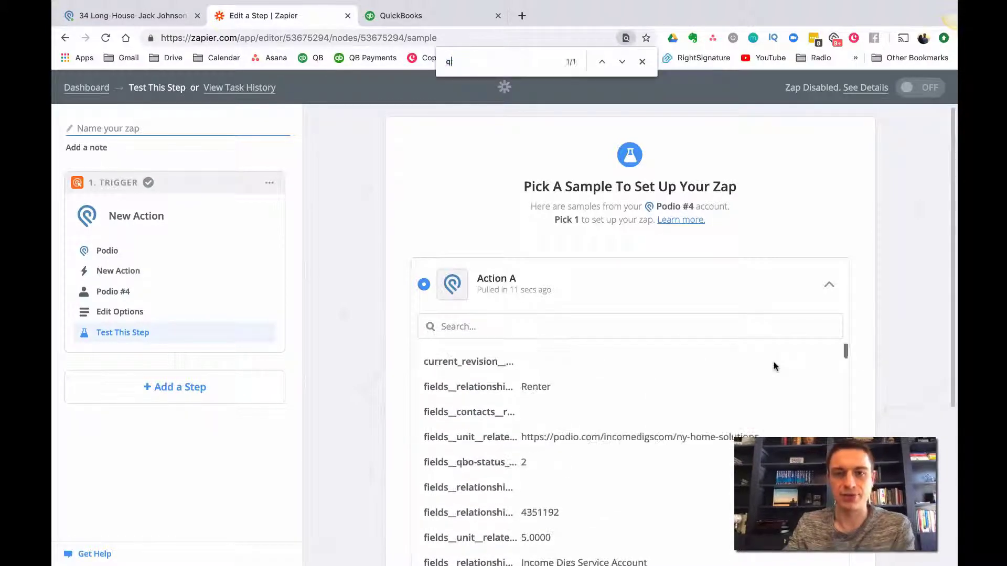
{"action": "key", "text": "Return"}
{"action": "key", "text": "Return"}
{"action": "key", "text": "Return"}
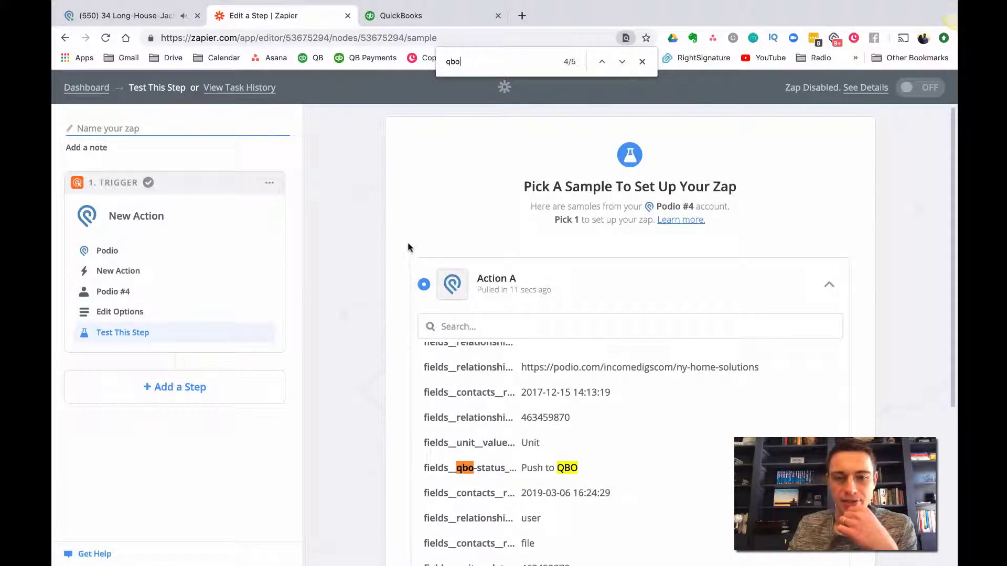
{"action": "left_click", "coordinate": [829, 285]}
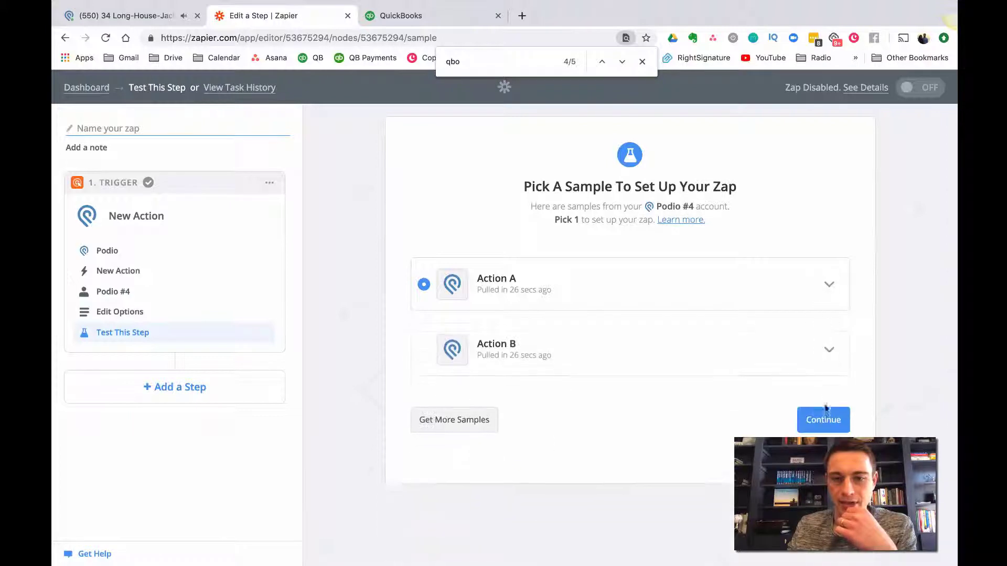
{"action": "left_click", "coordinate": [823, 421]}
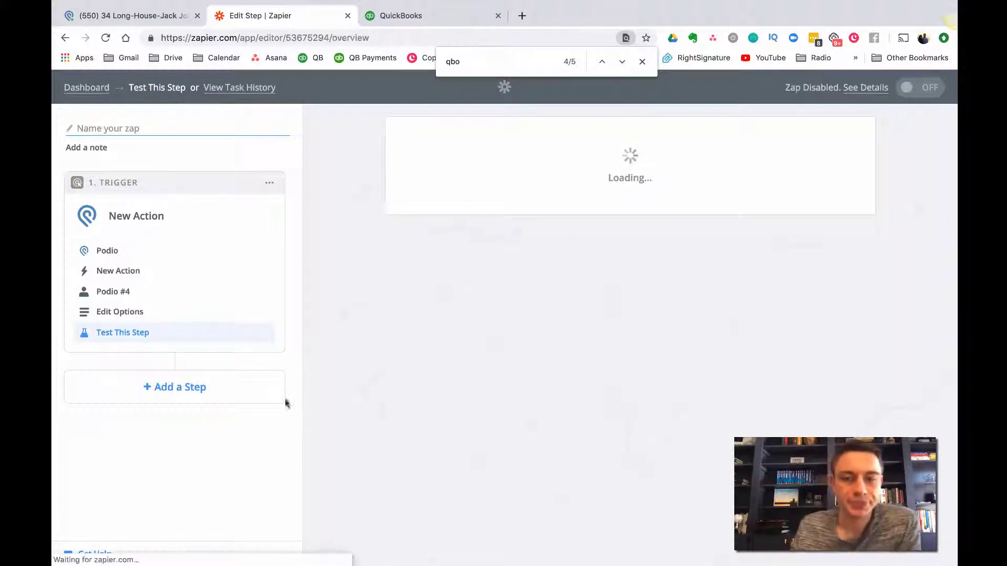
Add a Filter helper step after the trigger and save it with the Only continue if... rule.
{"action": "left_click", "coordinate": [176, 397]}
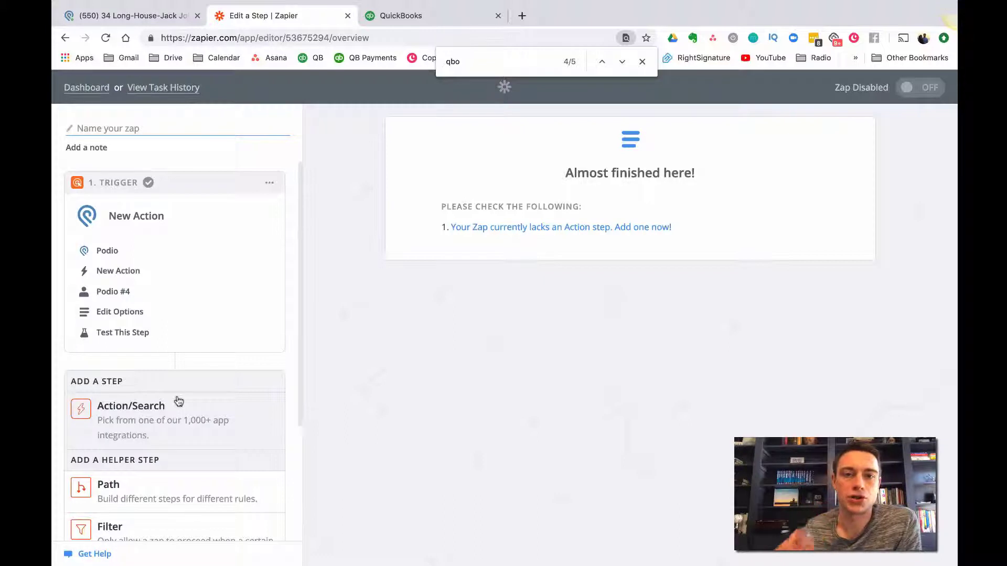
{"action": "scroll", "coordinate": [162, 447], "scroll_direction": "down", "scroll_amount": 2}
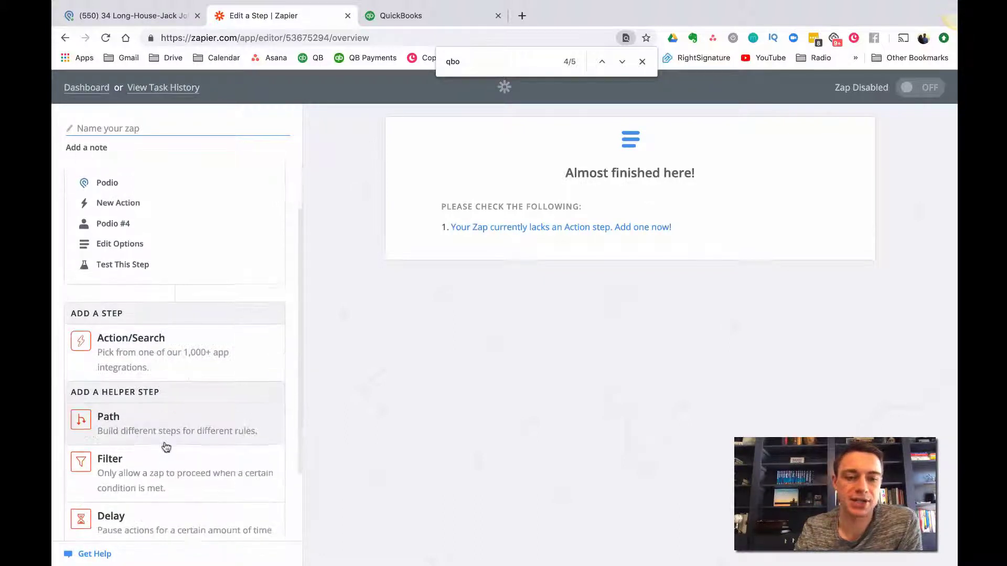
{"action": "left_click", "coordinate": [151, 473]}
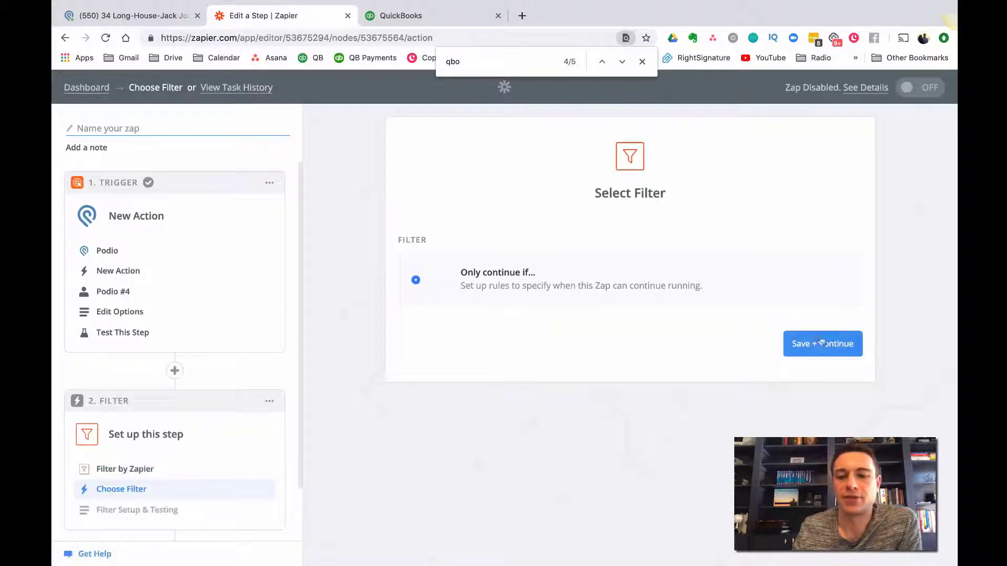
{"action": "left_click", "coordinate": [818, 346]}
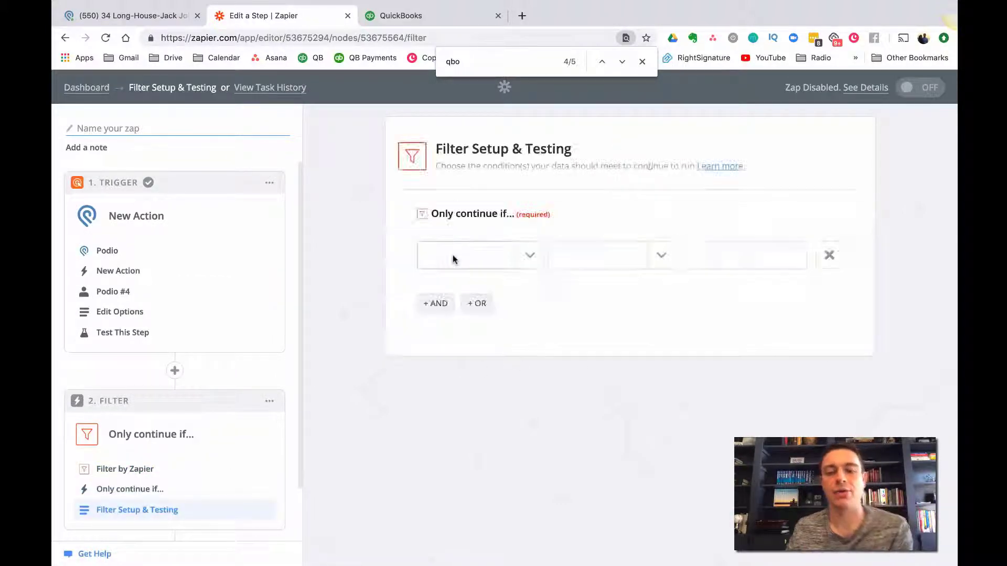
Set the filter to continue only if Fields Qbo Status Value Text exactly matches "Push to QBO", and test it.
{"action": "left_click", "coordinate": [453, 256]}
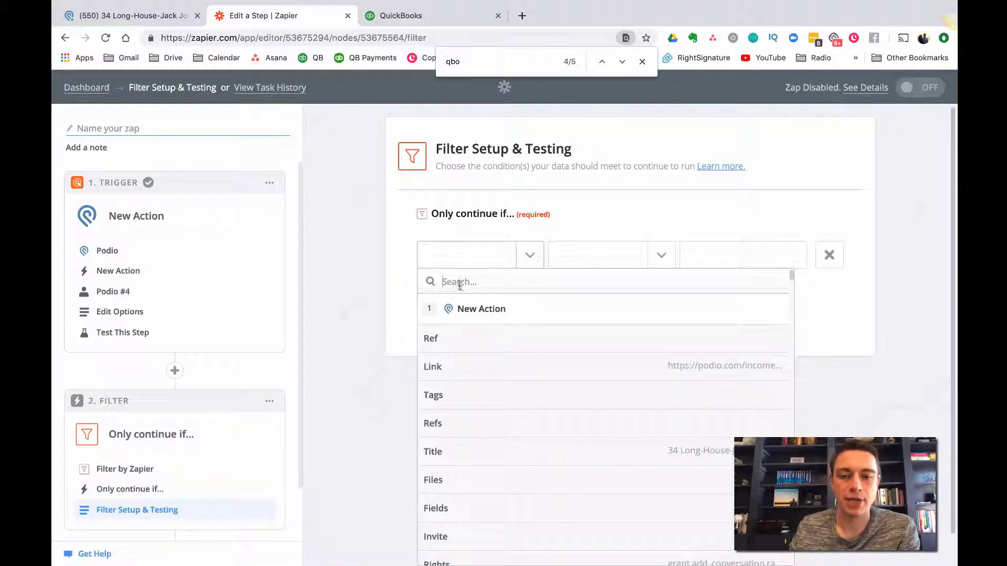
{"action": "type", "text": "qbo"}
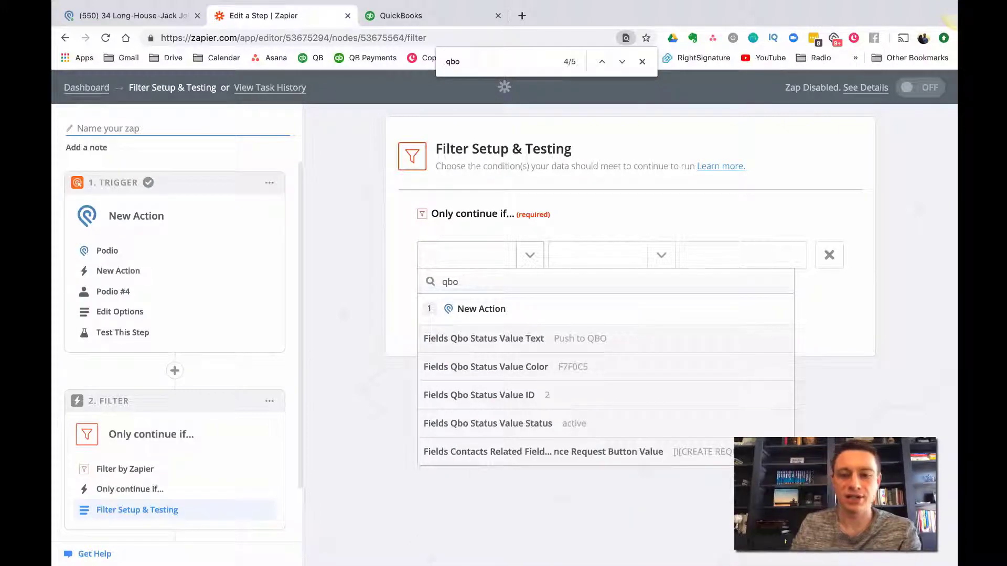
{"action": "left_click", "coordinate": [561, 340]}
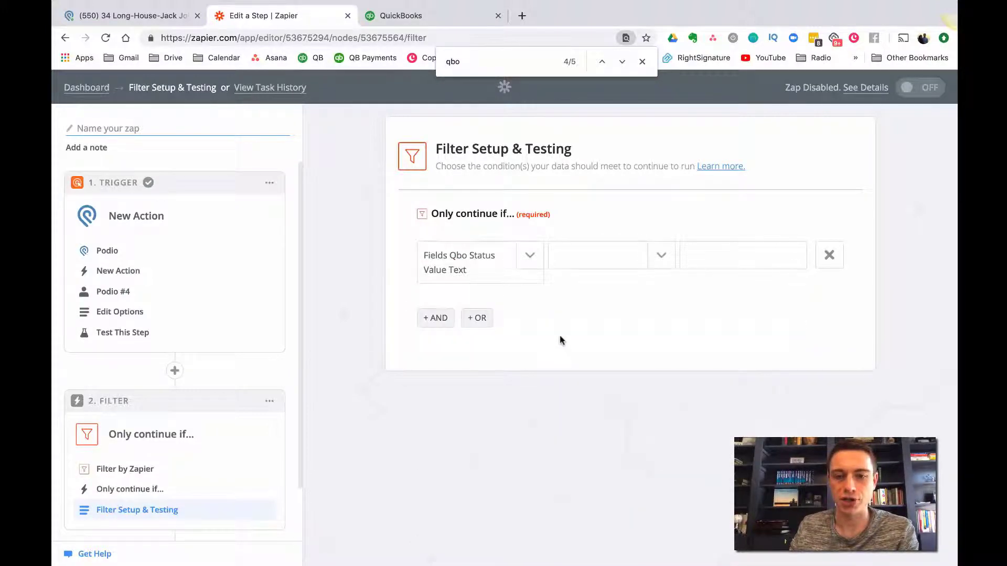
{"action": "left_click", "coordinate": [653, 259]}
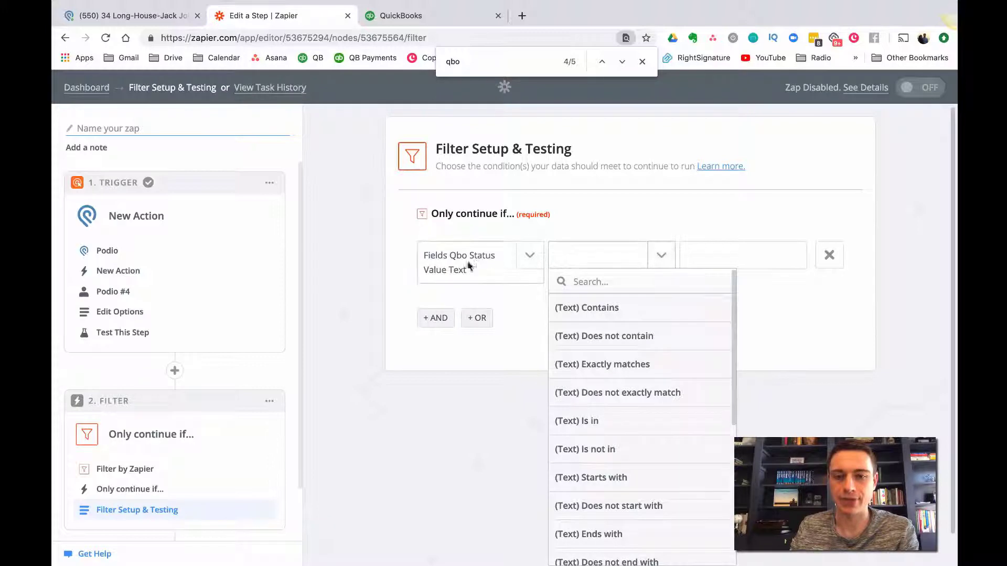
{"action": "left_click", "coordinate": [577, 364]}
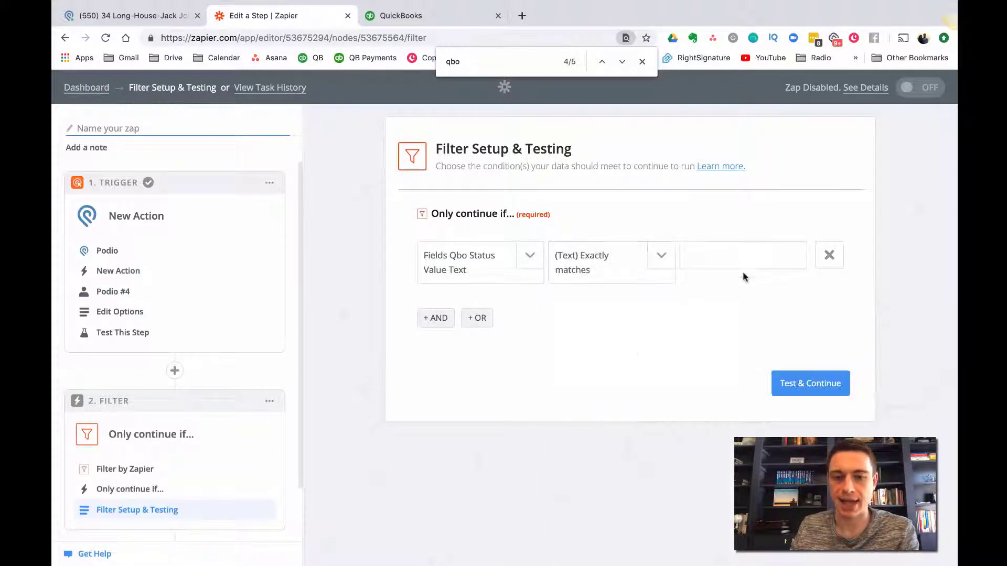
{"action": "left_click", "coordinate": [753, 255]}
{"action": "type", "text": "Push to "}
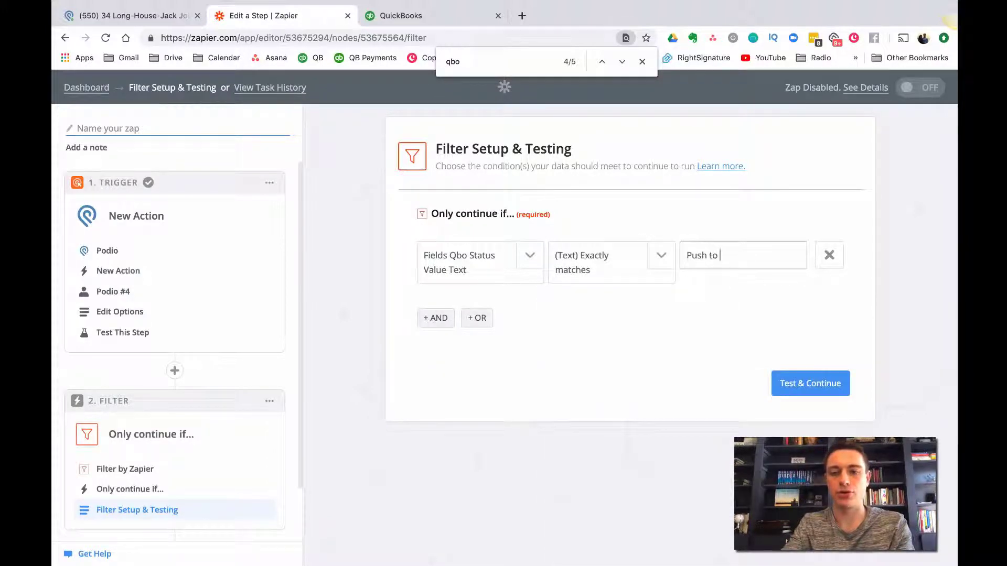
{"action": "type", "text": "QBO"}
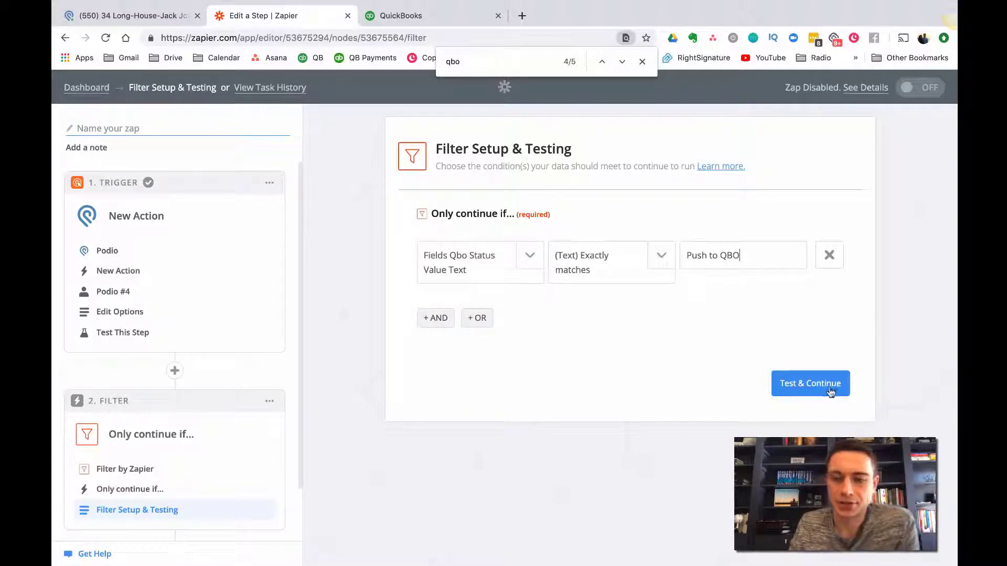
{"action": "left_click", "coordinate": [830, 388]}
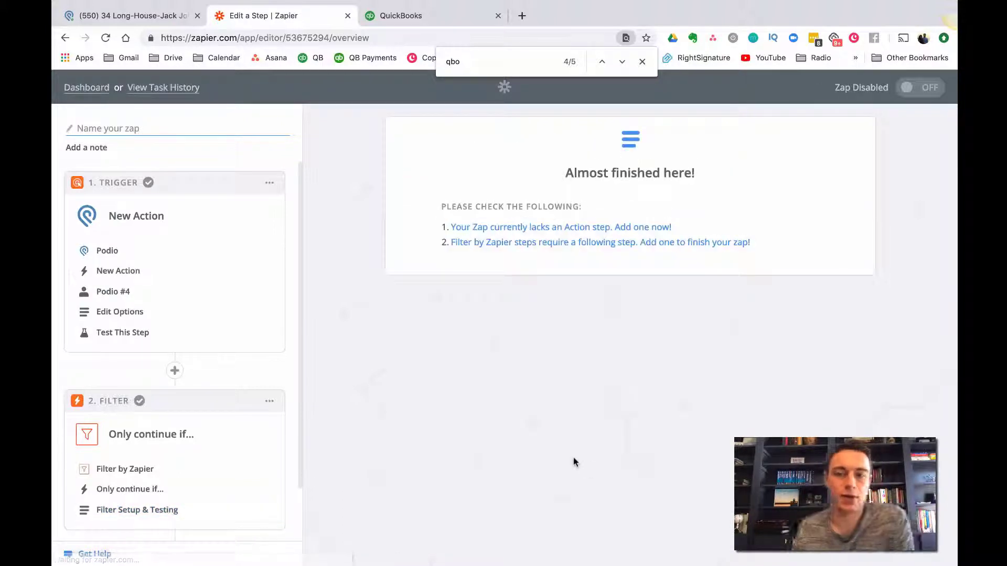
Add a QuickBooks Online Create Invoice action step after the filter, using the existing QuickBooks Online account.
{"action": "scroll", "coordinate": [283, 403], "scroll_direction": "down", "scroll_amount": 2}
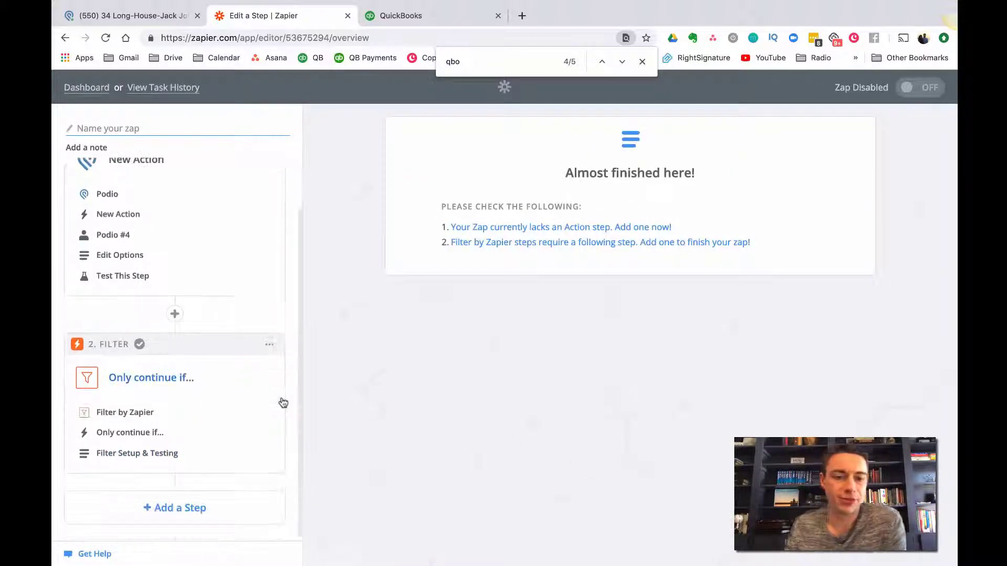
{"action": "left_click", "coordinate": [166, 511]}
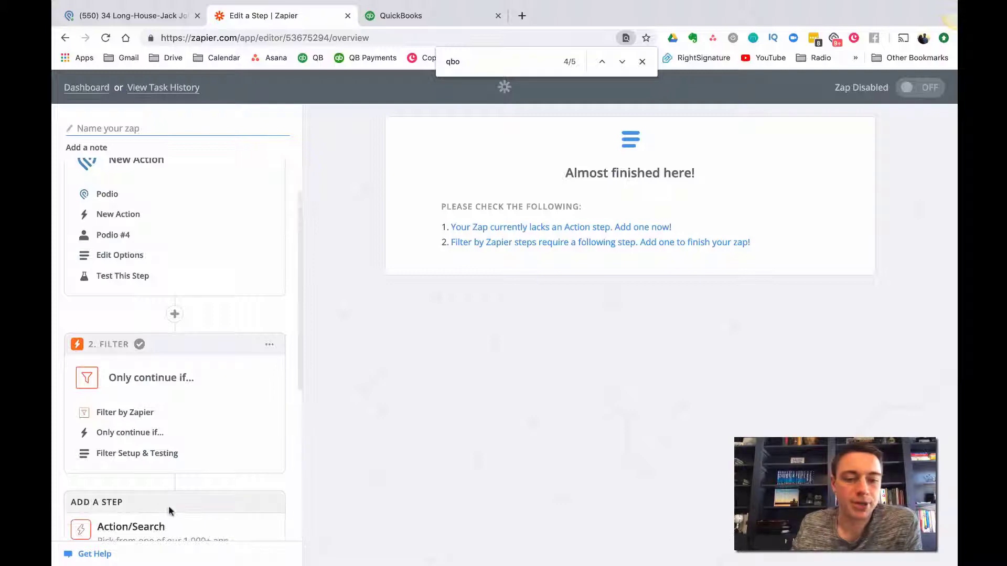
{"action": "scroll", "coordinate": [169, 498], "scroll_direction": "down", "scroll_amount": 4}
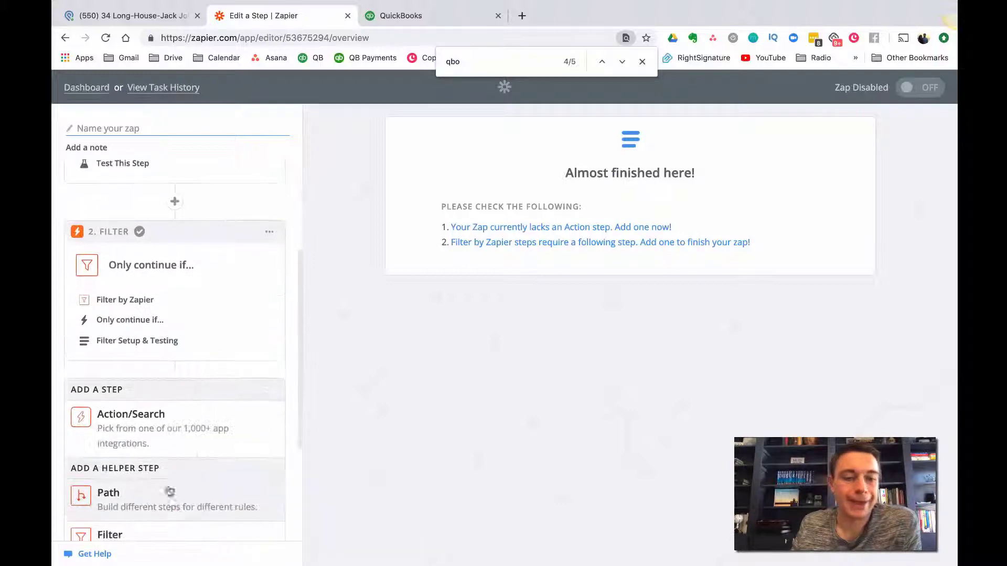
{"action": "left_click", "coordinate": [157, 423]}
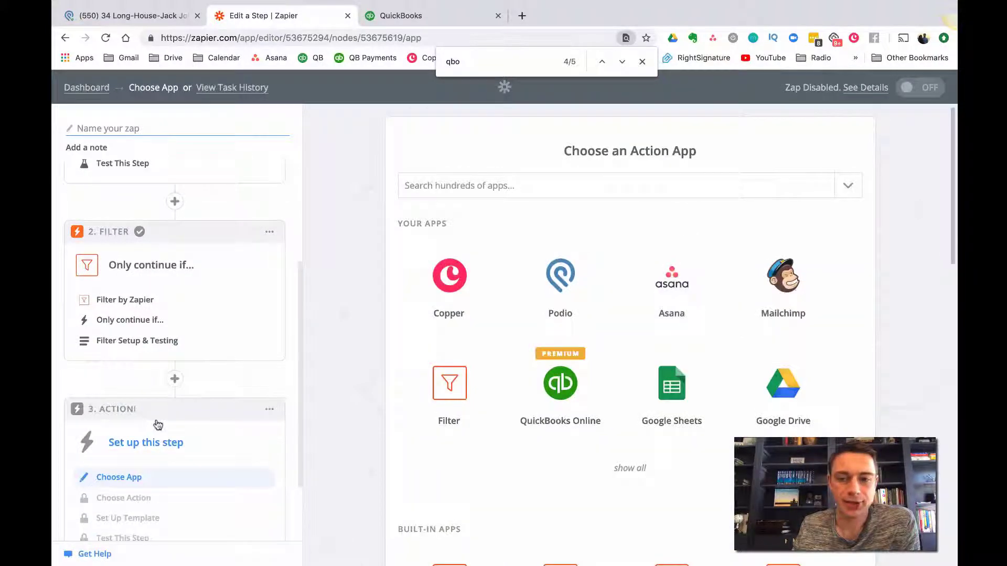
{"action": "left_click", "coordinate": [545, 385]}
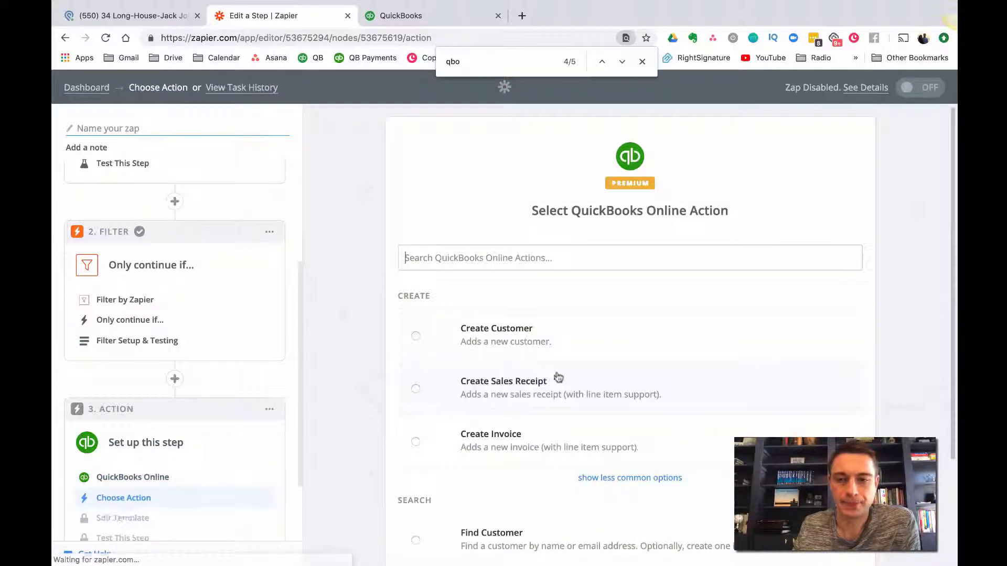
{"action": "scroll", "coordinate": [414, 343], "scroll_direction": "down", "scroll_amount": 3}
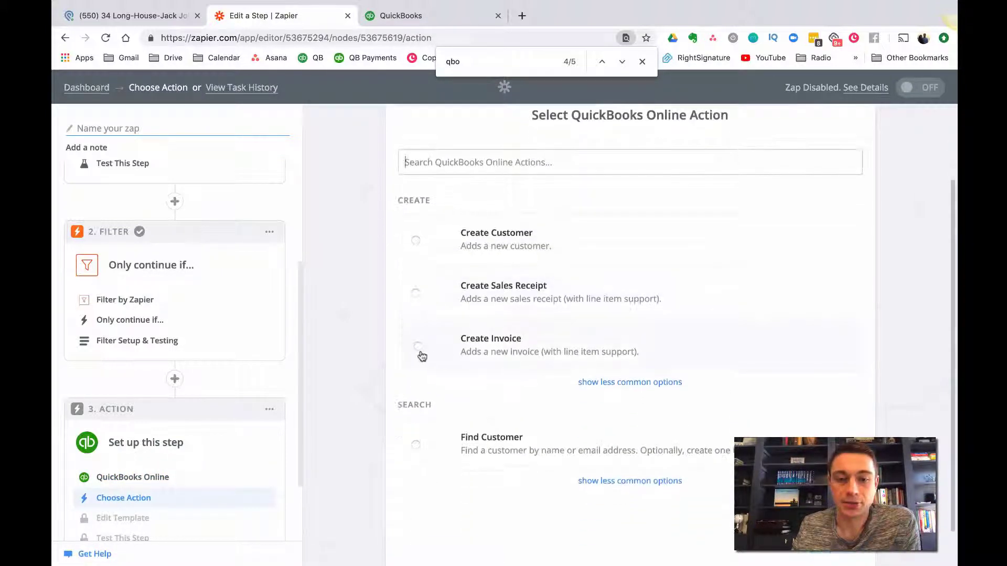
{"action": "left_click", "coordinate": [415, 346]}
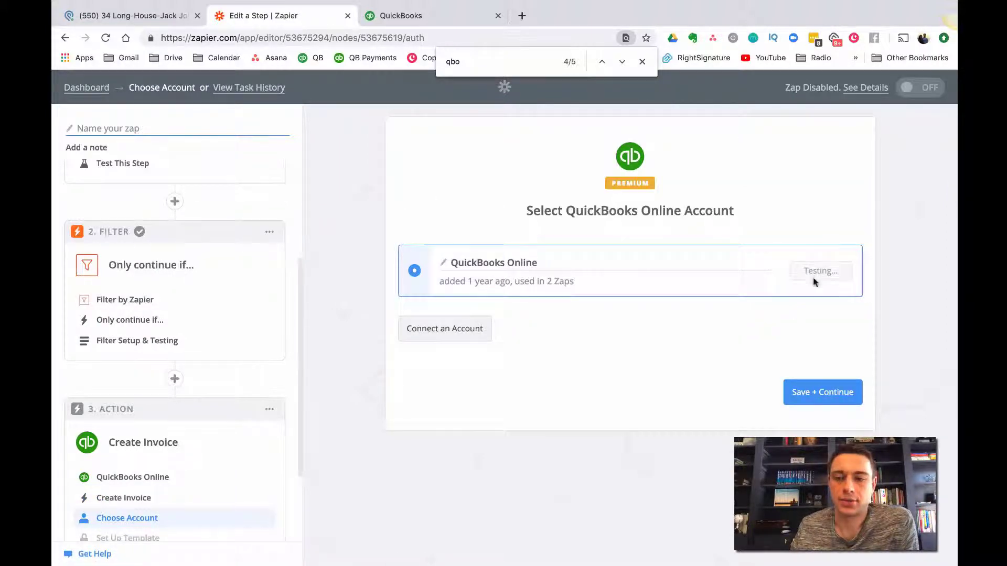
{"action": "left_click", "coordinate": [811, 401]}
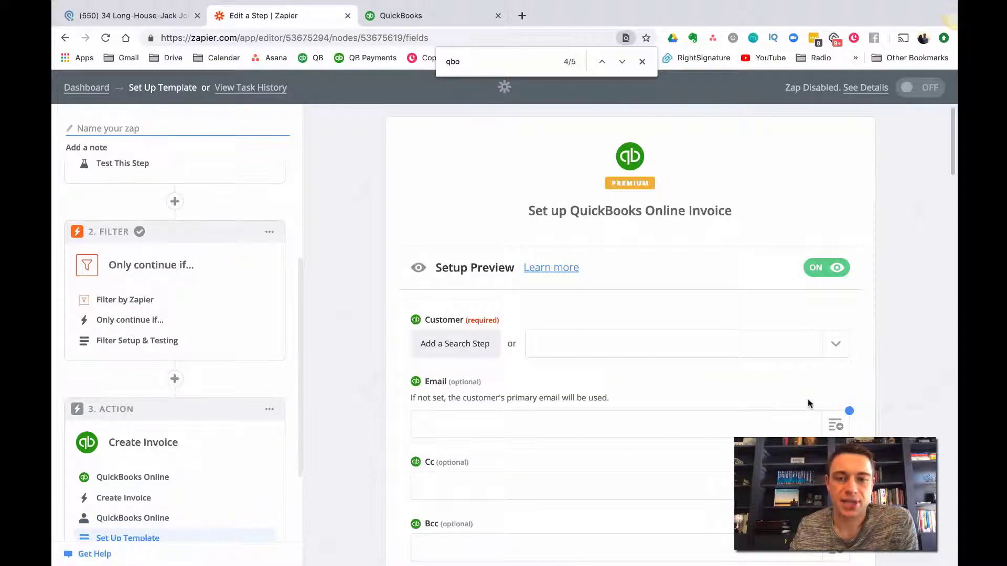
Add a Find Customer search step for the invoice's required Customer field, keeping the custom value mapped to the found customer.
{"action": "left_click", "coordinate": [629, 347]}
{"action": "left_click", "coordinate": [601, 319]}
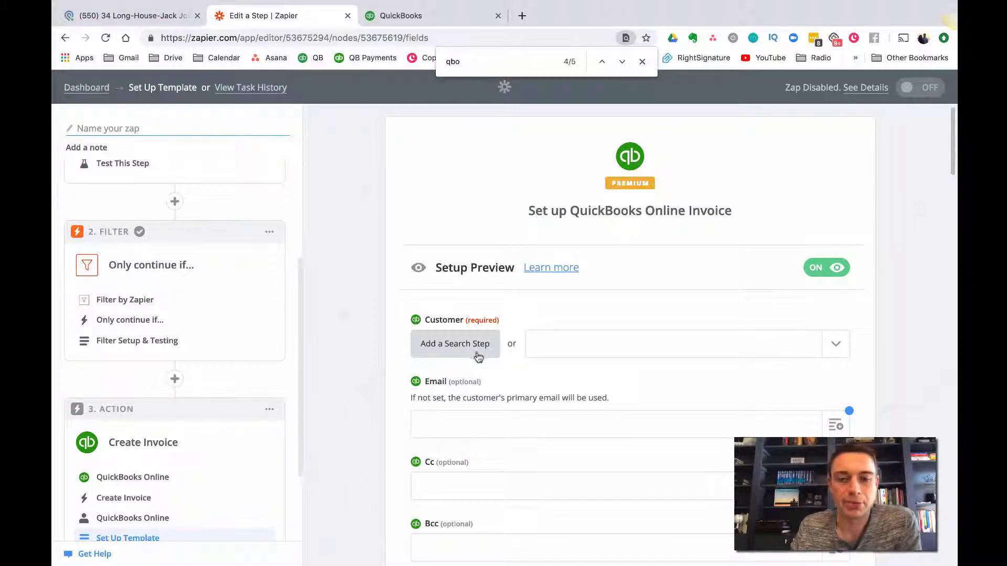
{"action": "left_click", "coordinate": [454, 351]}
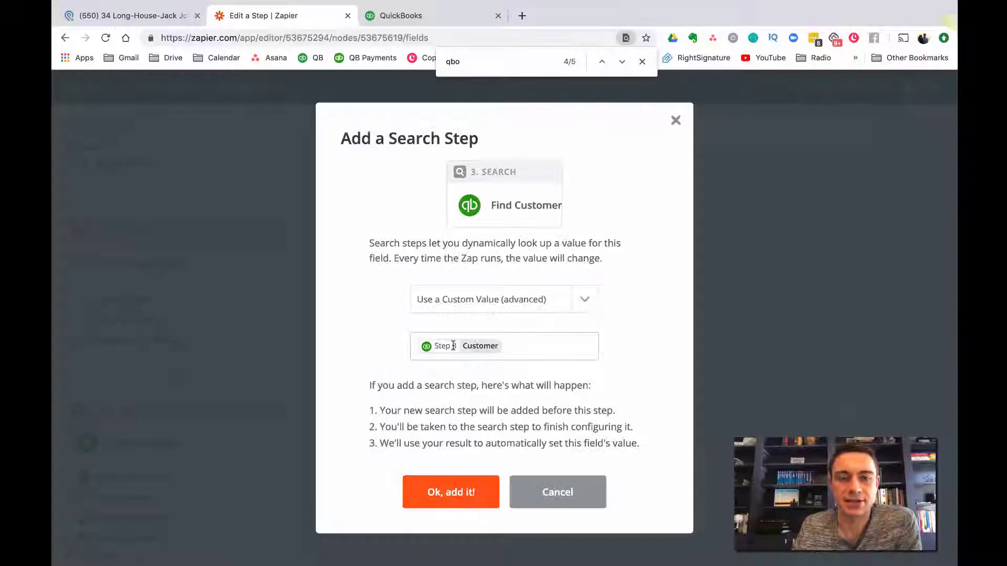
{"action": "left_click", "coordinate": [458, 495]}
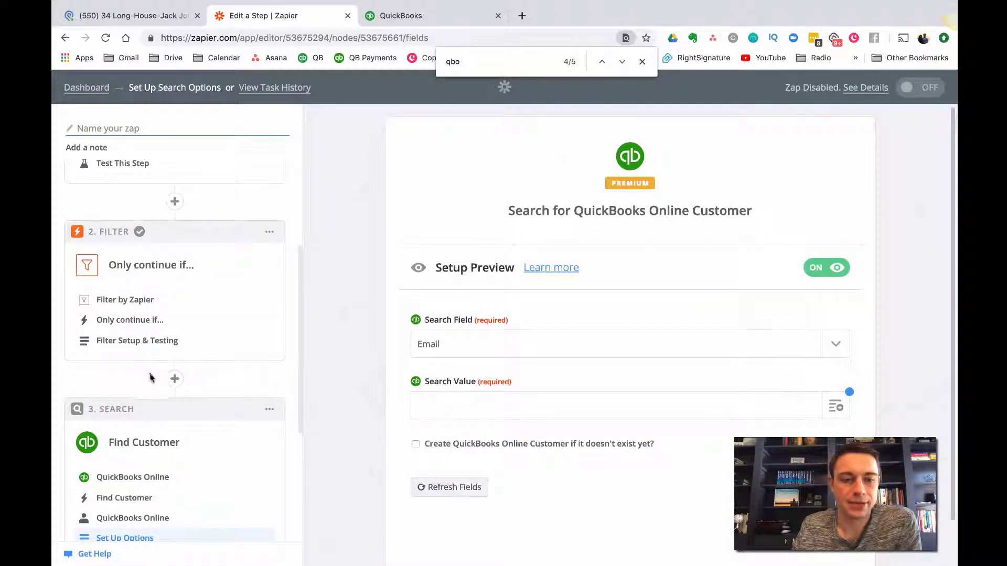
{"action": "scroll", "coordinate": [152, 409], "scroll_direction": "down", "scroll_amount": 2}
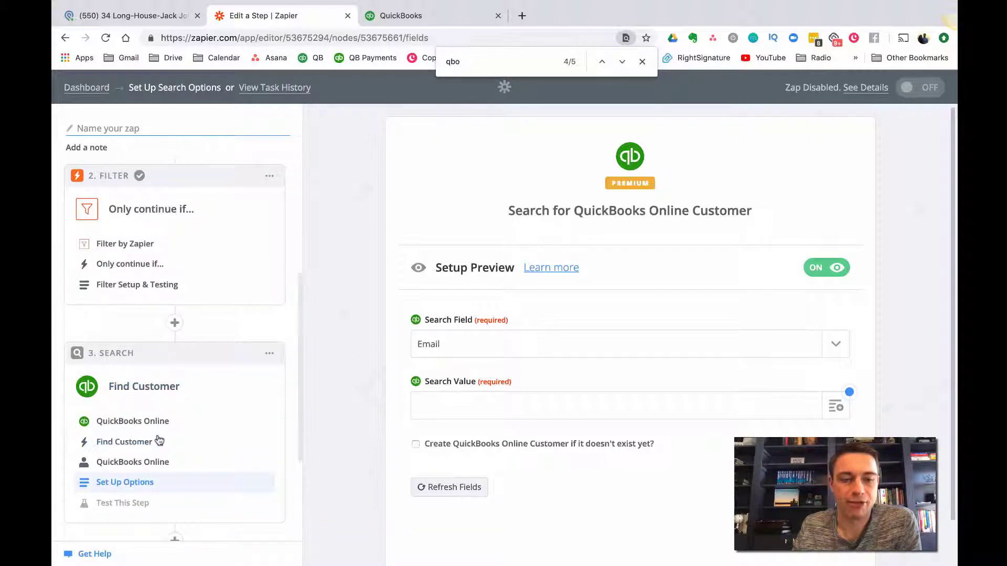
{"action": "scroll", "coordinate": [158, 439], "scroll_direction": "down", "scroll_amount": 3}
{"action": "scroll", "coordinate": [160, 439], "scroll_direction": "up", "scroll_amount": 2}
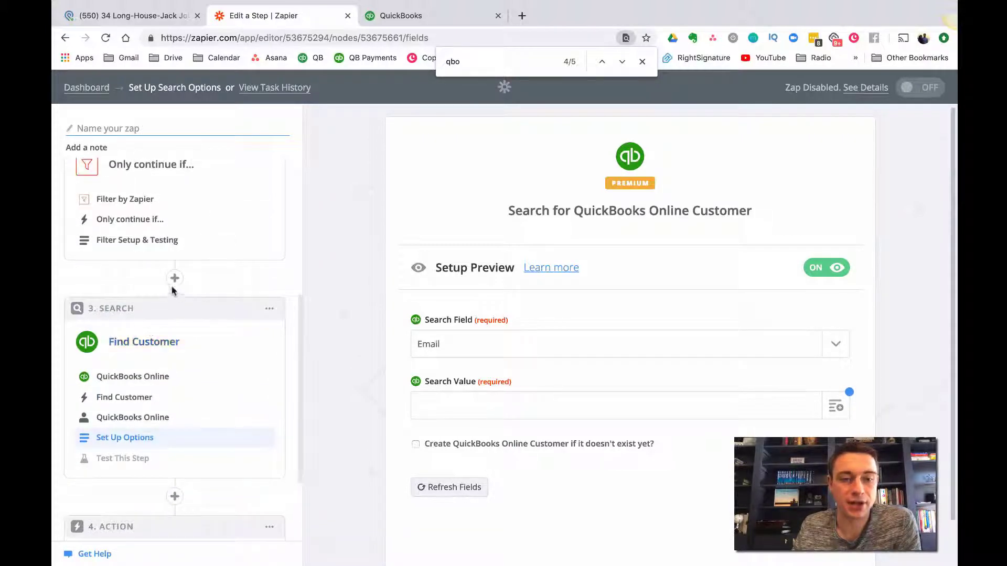
{"action": "left_click", "coordinate": [175, 278]}
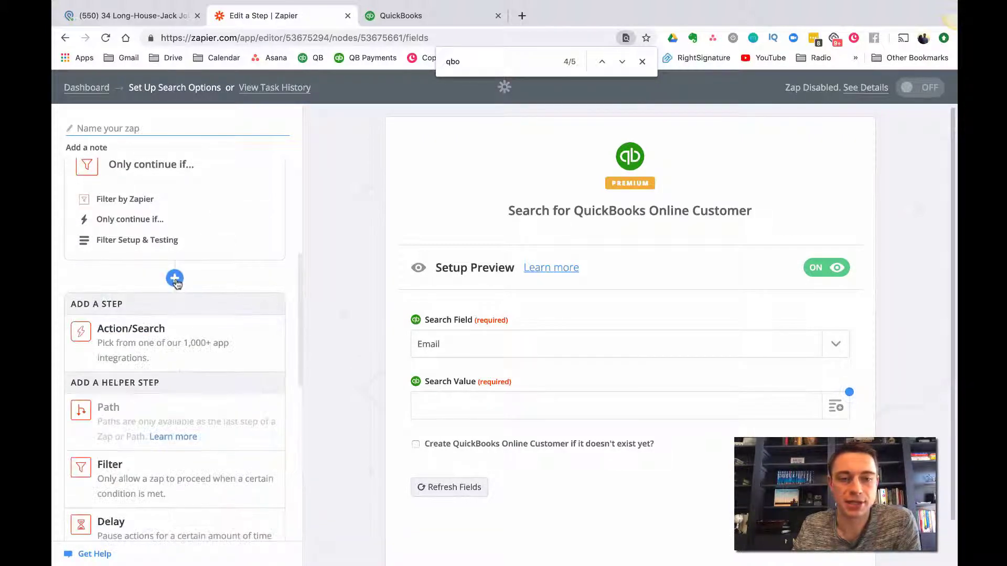
{"action": "left_click", "coordinate": [134, 345]}
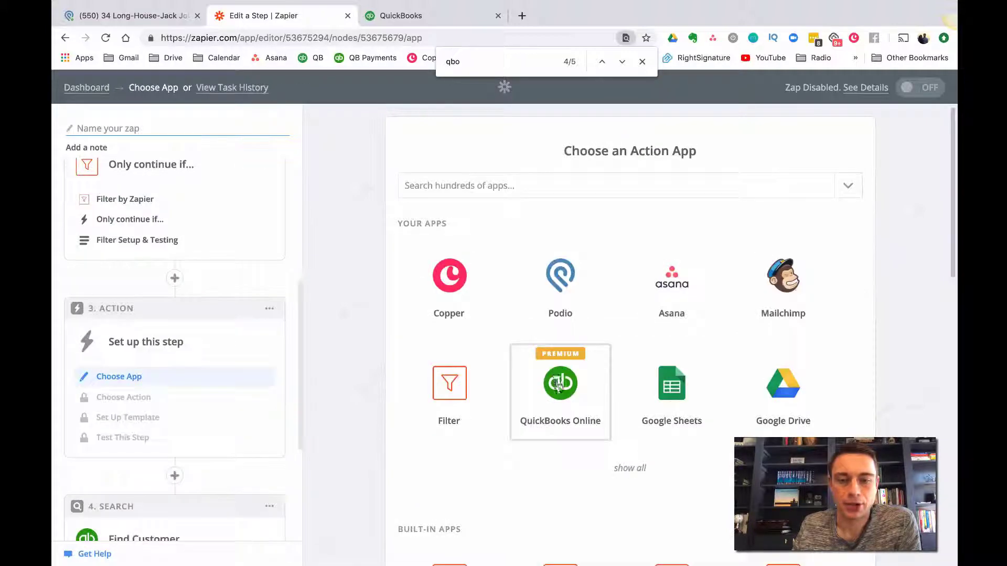
{"action": "left_click", "coordinate": [557, 386]}
{"action": "scroll", "coordinate": [529, 436], "scroll_direction": "down", "scroll_amount": 3}
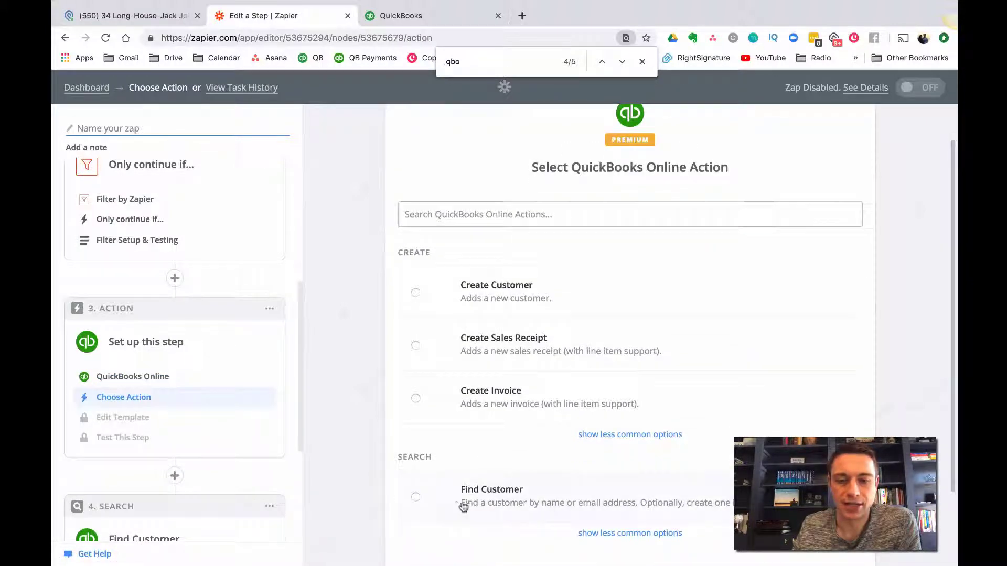
{"action": "scroll", "coordinate": [181, 368], "scroll_direction": "down", "scroll_amount": 4}
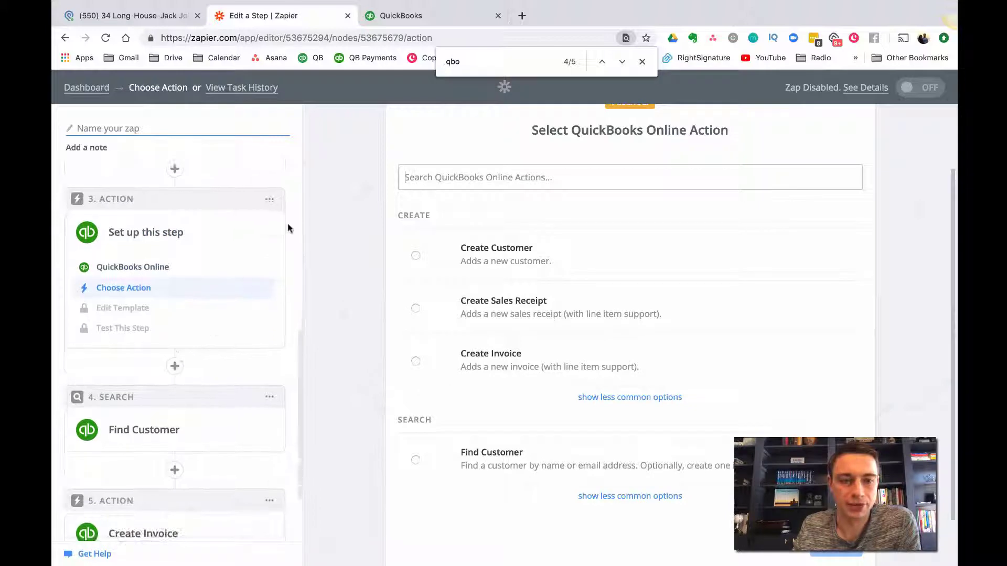
{"action": "left_click", "coordinate": [269, 200]}
{"action": "left_click", "coordinate": [243, 246]}
{"action": "left_click", "coordinate": [239, 247]}
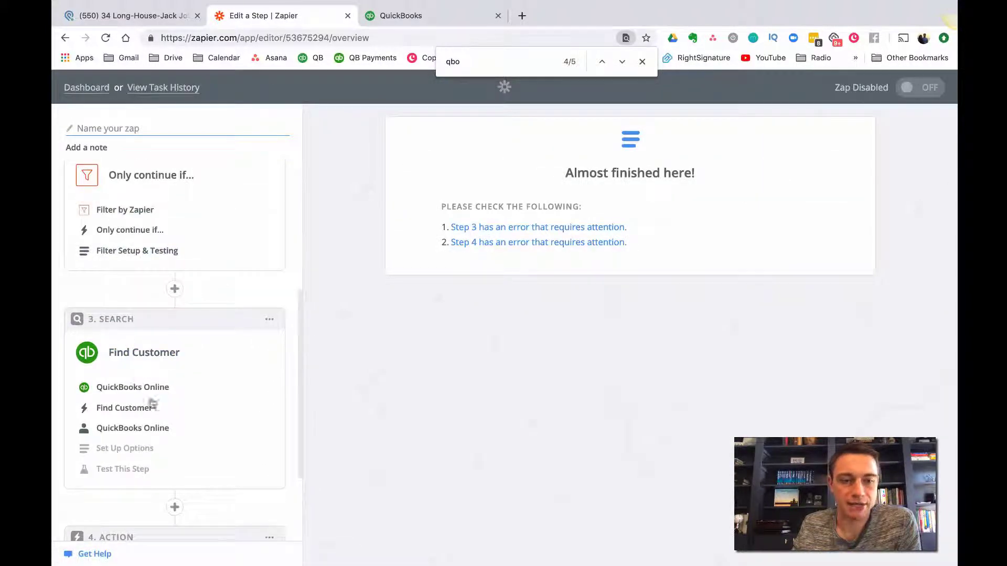
Reopen the Find Customer step's setup, keep its QuickBooks Online account, and set the search field to Name.
{"action": "left_click", "coordinate": [134, 394]}
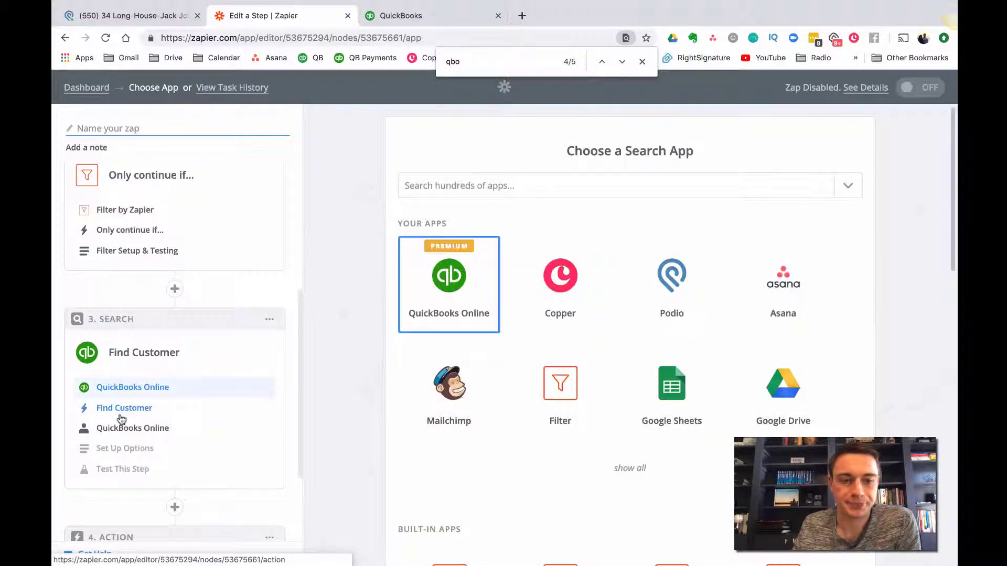
{"action": "left_click", "coordinate": [123, 410]}
{"action": "scroll", "coordinate": [506, 427], "scroll_direction": "down", "scroll_amount": 2}
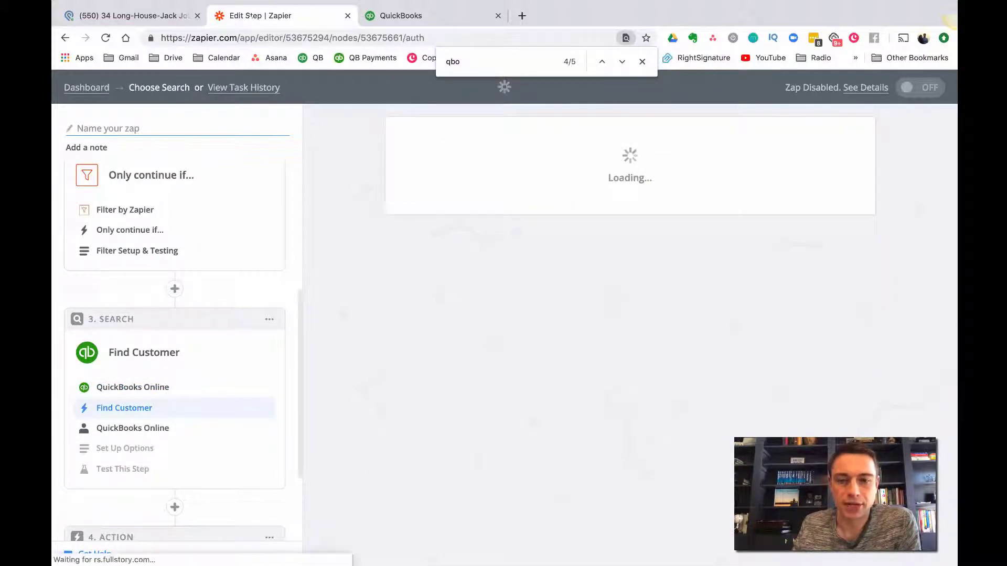
{"action": "left_click", "coordinate": [829, 392]}
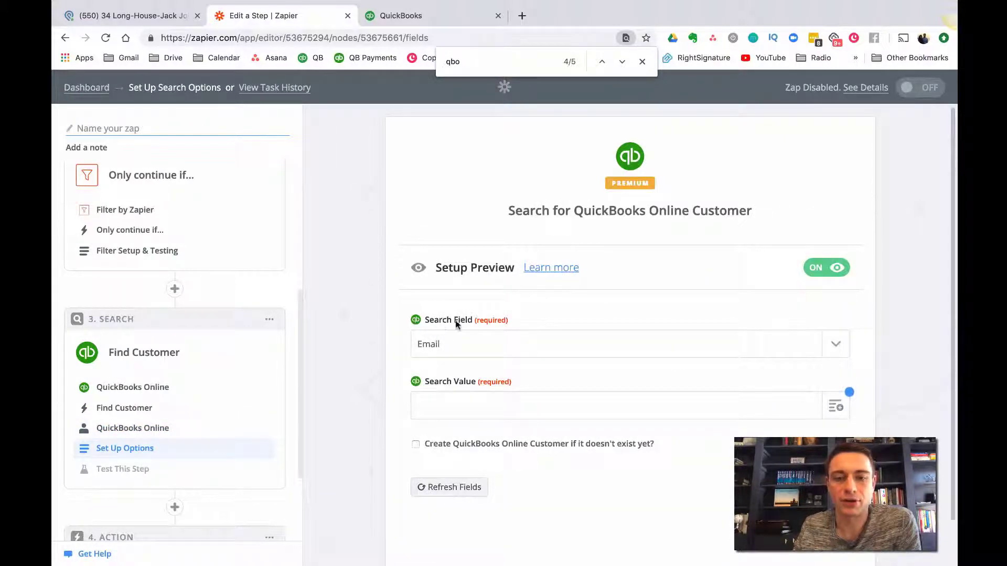
{"action": "left_click", "coordinate": [462, 344]}
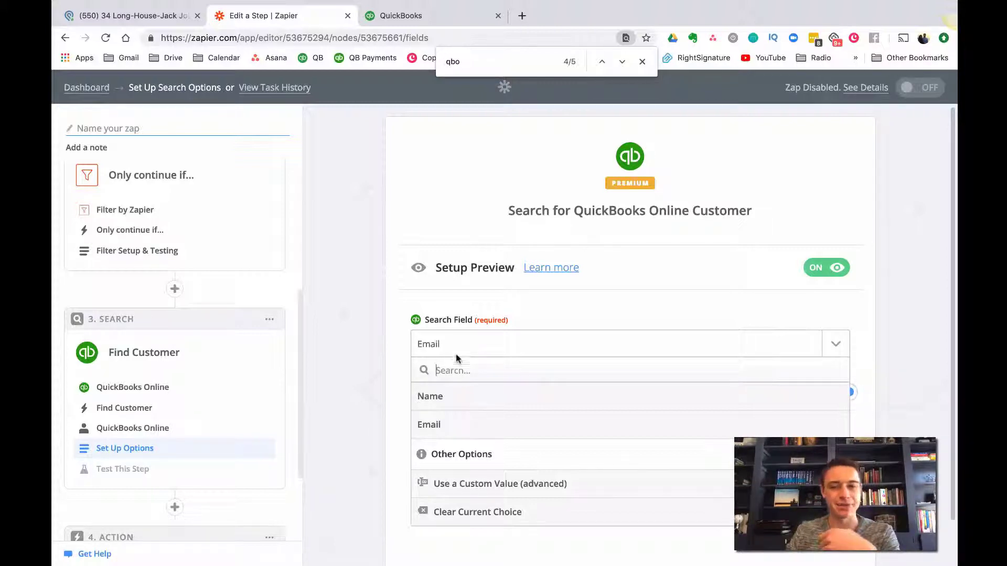
{"action": "left_click", "coordinate": [440, 396]}
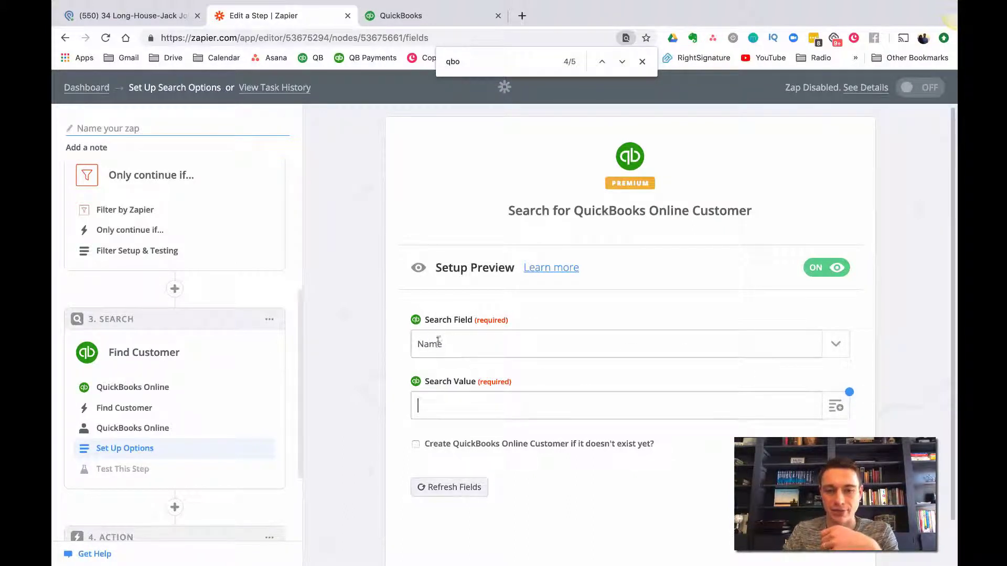
Enable creating the QuickBooks Online customer if it doesn't exist yet in the Find Customer step.
{"action": "left_click", "coordinate": [832, 407]}
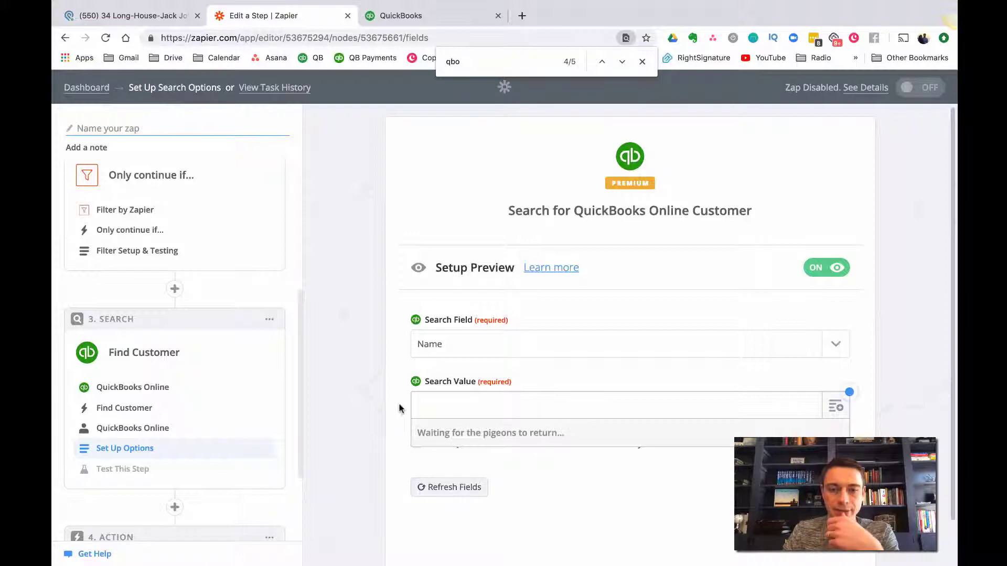
{"action": "scroll", "coordinate": [400, 408], "scroll_direction": "down", "scroll_amount": 2}
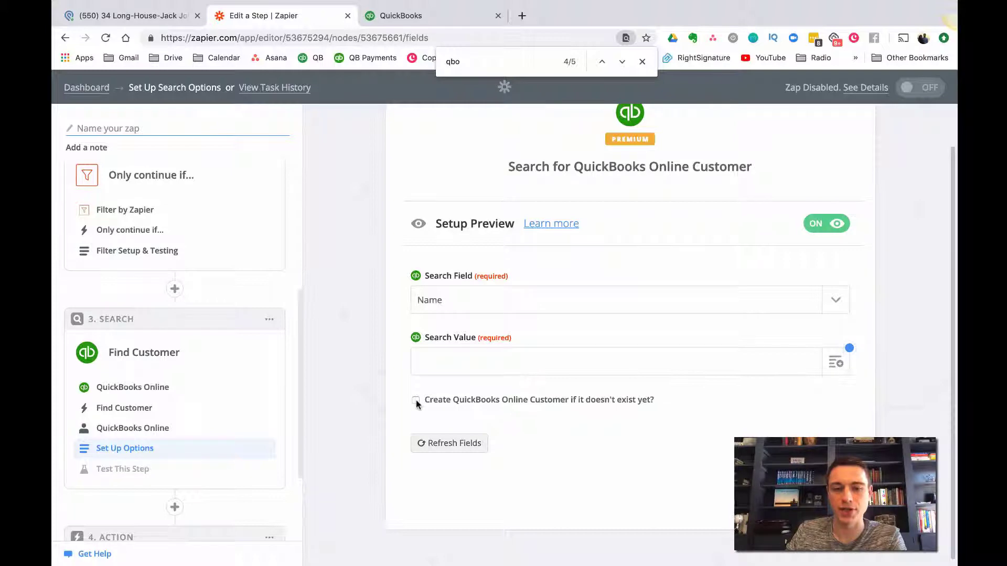
{"action": "left_click", "coordinate": [416, 401]}
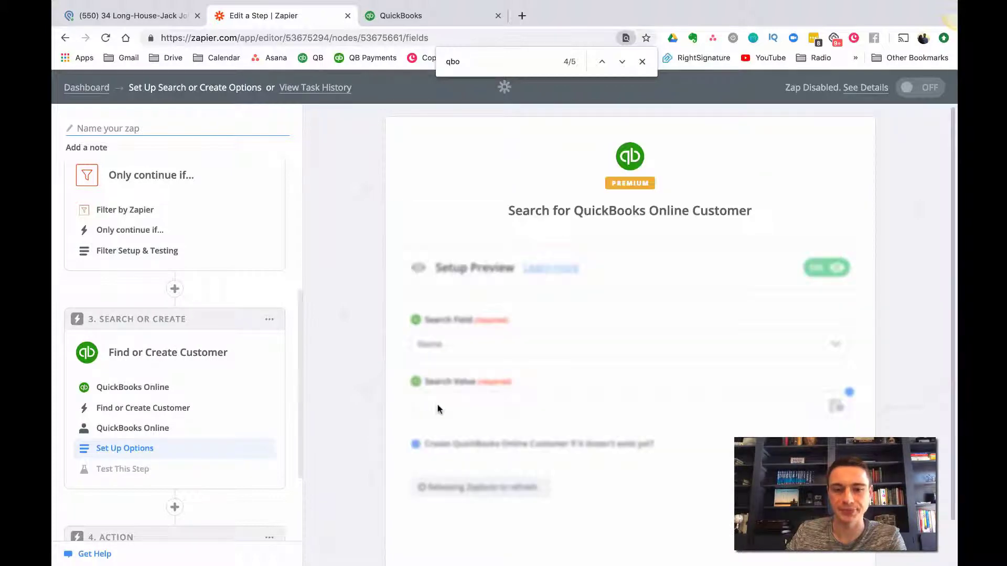
Find the New Action fields matching "joint" and map the search value to Fields Relationship Related Fields Joint Full Name Value.
{"action": "left_click", "coordinate": [836, 408]}
{"action": "scroll", "coordinate": [659, 386], "scroll_direction": "down", "scroll_amount": 3}
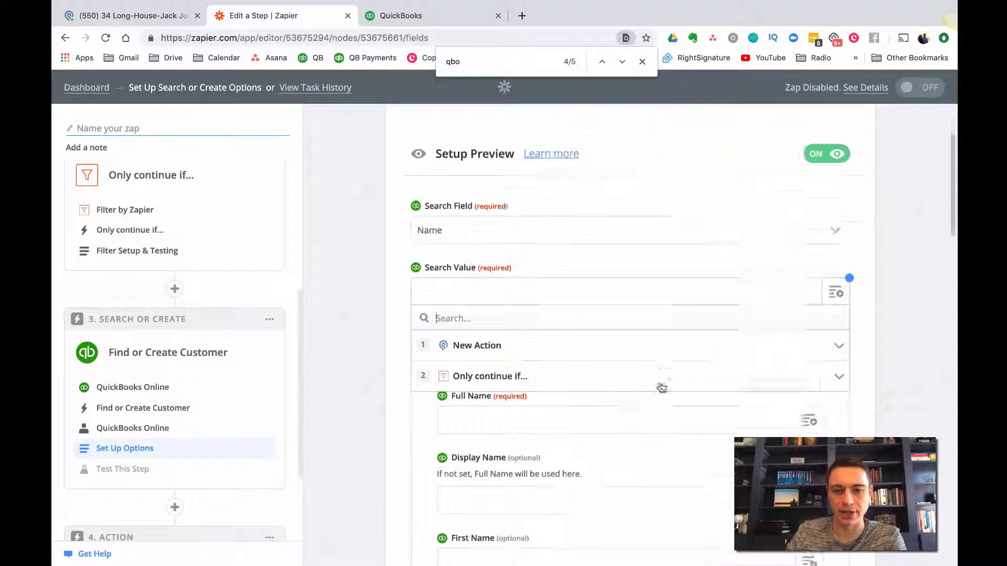
{"action": "left_click", "coordinate": [477, 341]}
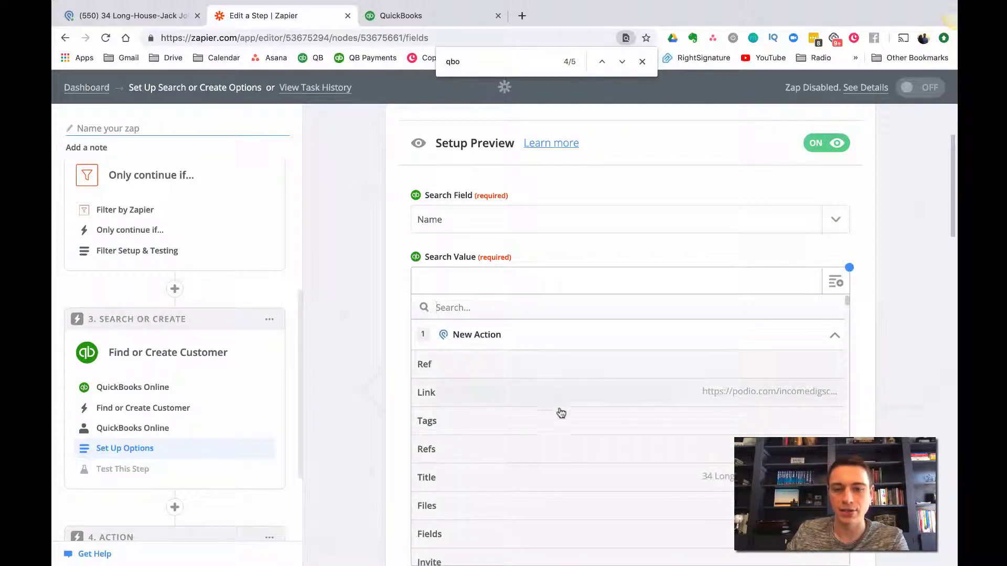
{"action": "scroll", "coordinate": [560, 412], "scroll_direction": "down", "scroll_amount": 3}
{"action": "scroll", "coordinate": [560, 415], "scroll_direction": "down", "scroll_amount": 9}
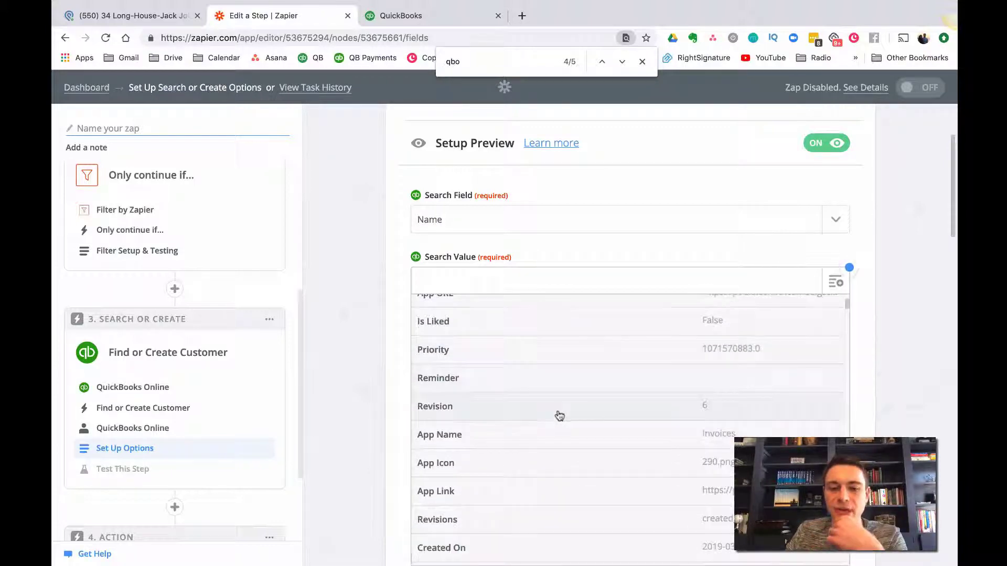
{"action": "scroll", "coordinate": [560, 416], "scroll_direction": "down", "scroll_amount": 6}
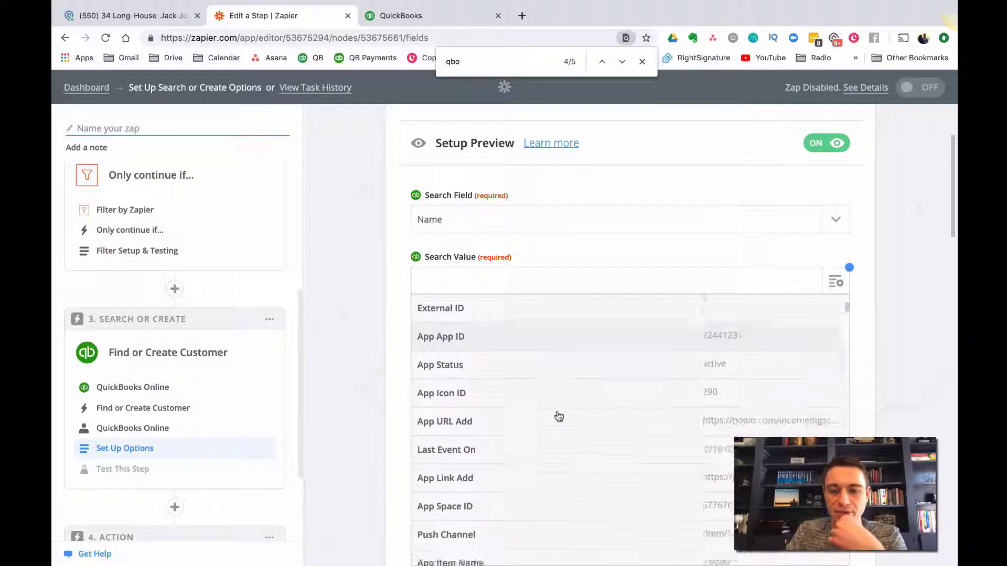
{"action": "scroll", "coordinate": [559, 417], "scroll_direction": "up", "scroll_amount": 2}
{"action": "scroll", "coordinate": [559, 417], "scroll_direction": "up", "scroll_amount": 15}
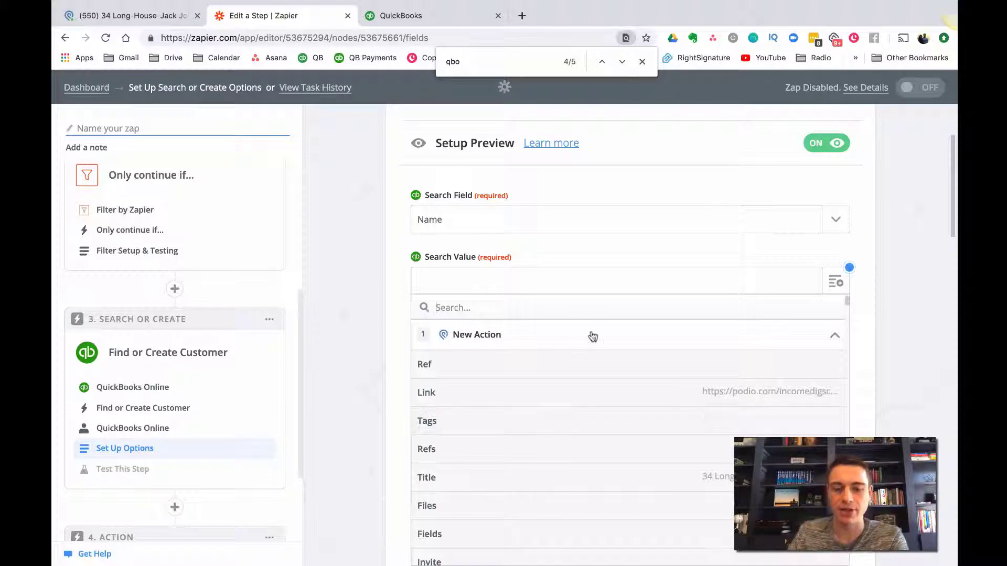
{"action": "type", "text": "joint"}
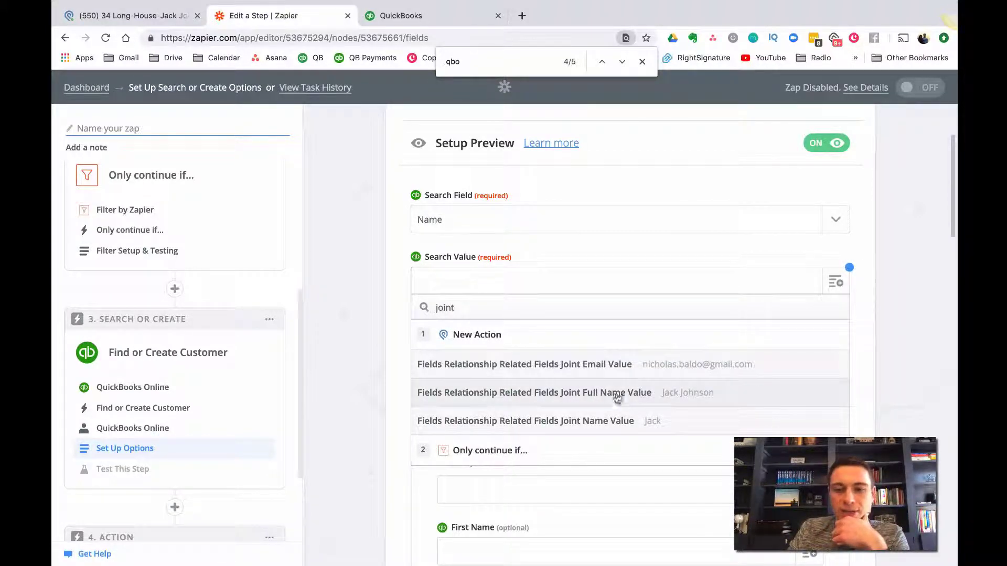
{"action": "left_click", "coordinate": [641, 397]}
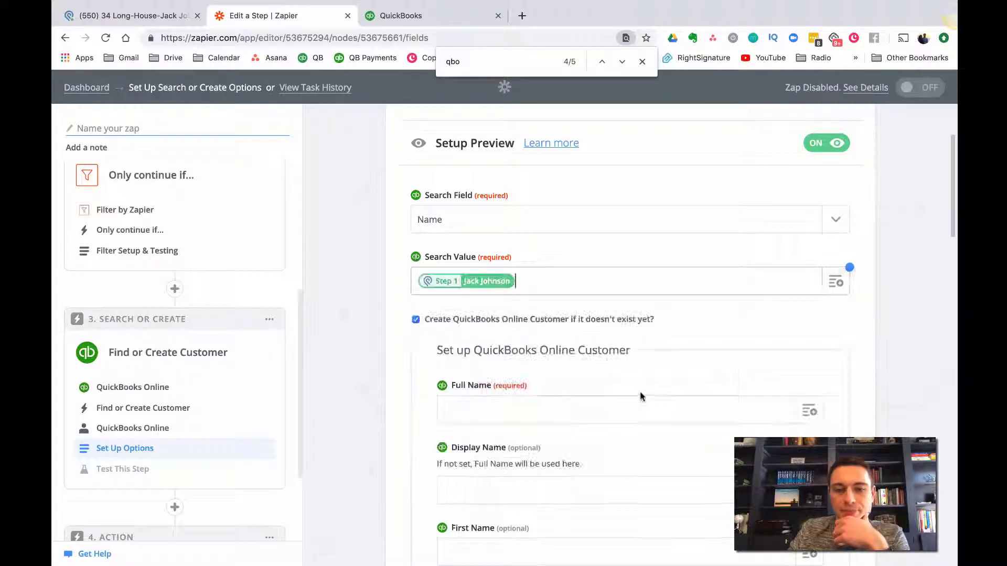
Map the new QuickBooks Online customer's Full Name to the "joint" match Fields Relationship Related Fields Joint Full Name Value from New Action.
{"action": "scroll", "coordinate": [596, 407], "scroll_direction": "down", "scroll_amount": 3}
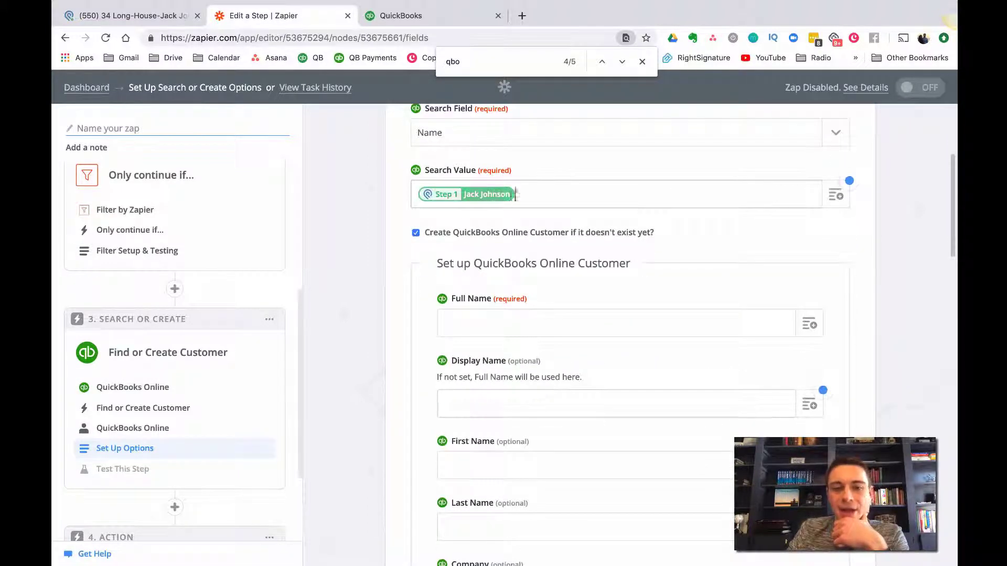
{"action": "left_click", "coordinate": [445, 319]}
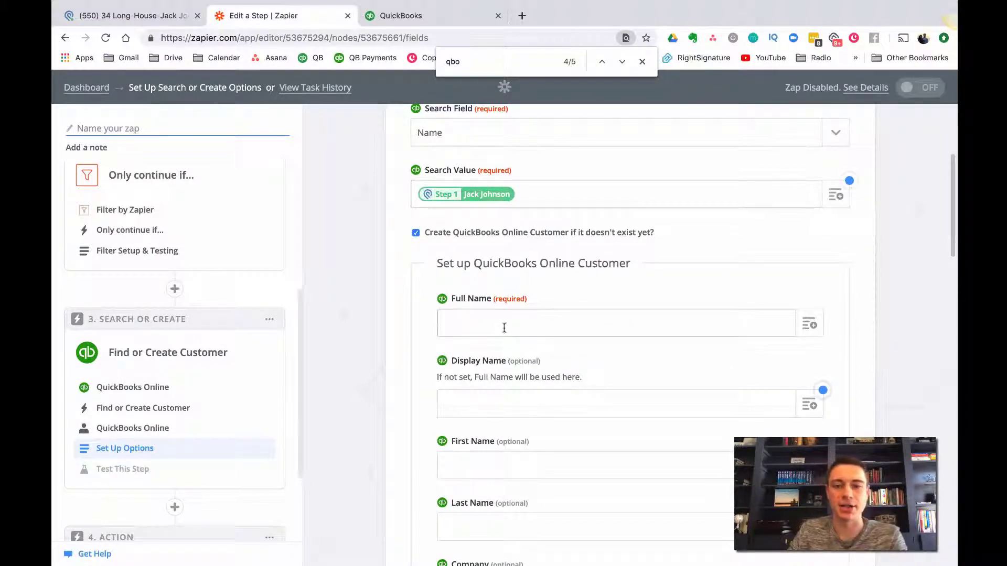
{"action": "left_click", "coordinate": [808, 325]}
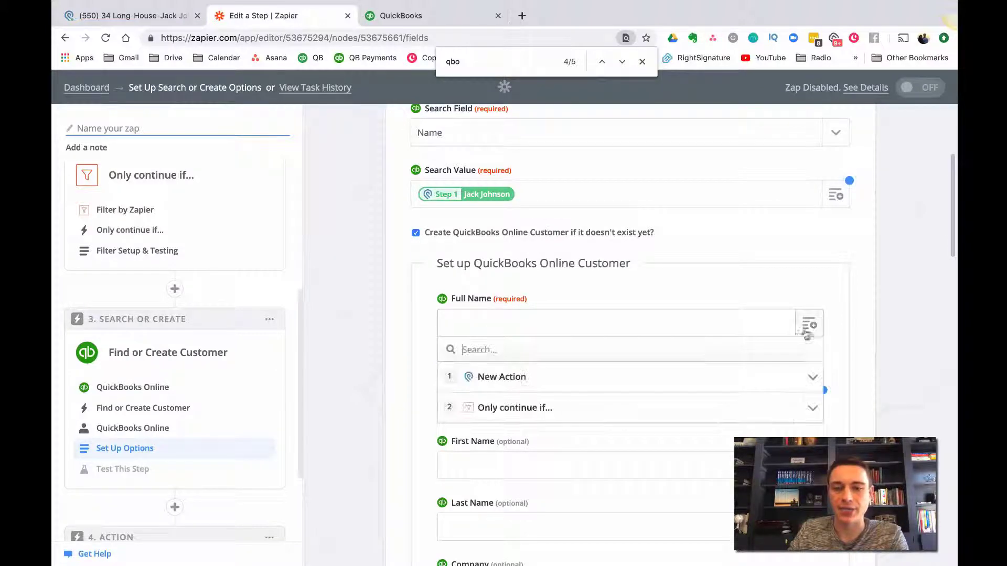
{"action": "left_click", "coordinate": [505, 386]}
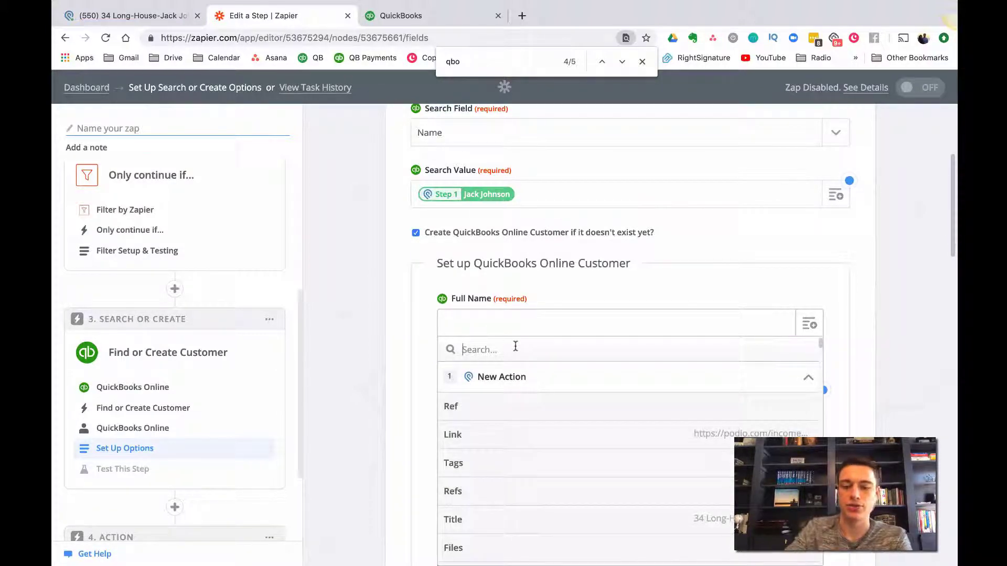
{"action": "type", "text": "joint"}
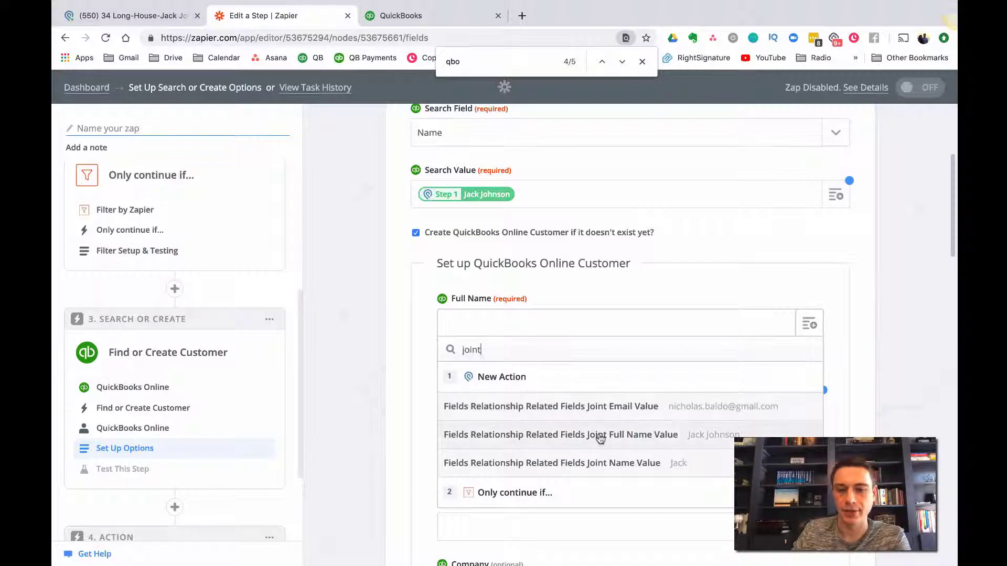
{"action": "left_click", "coordinate": [600, 439]}
Map the new customer's Email to Fields Relationship Related Fields Joint Email Value, found by searching the New Action fields for "joint".
{"action": "scroll", "coordinate": [514, 401], "scroll_direction": "down", "scroll_amount": 4}
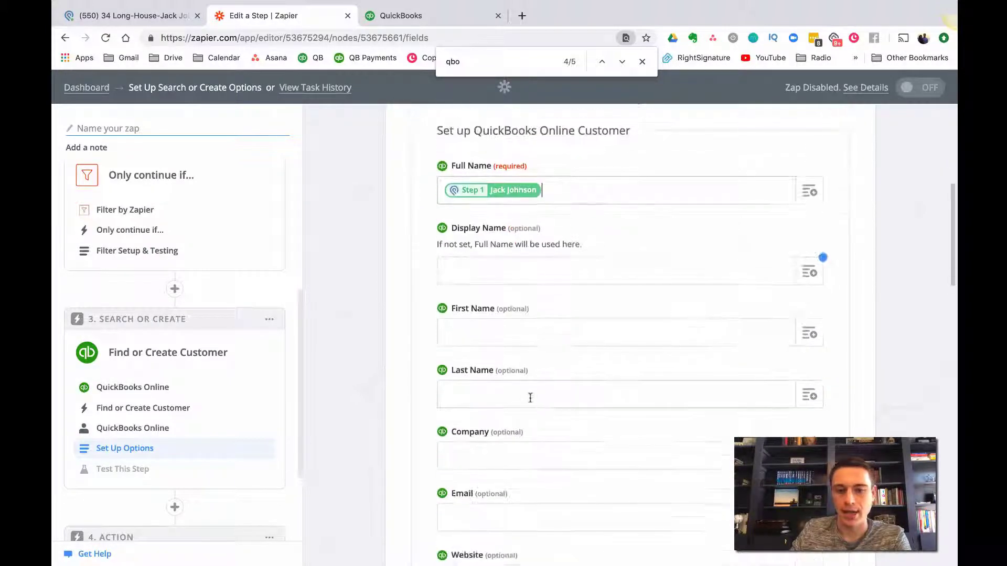
{"action": "scroll", "coordinate": [513, 402], "scroll_direction": "down", "scroll_amount": 1}
{"action": "left_click", "coordinate": [810, 408]}
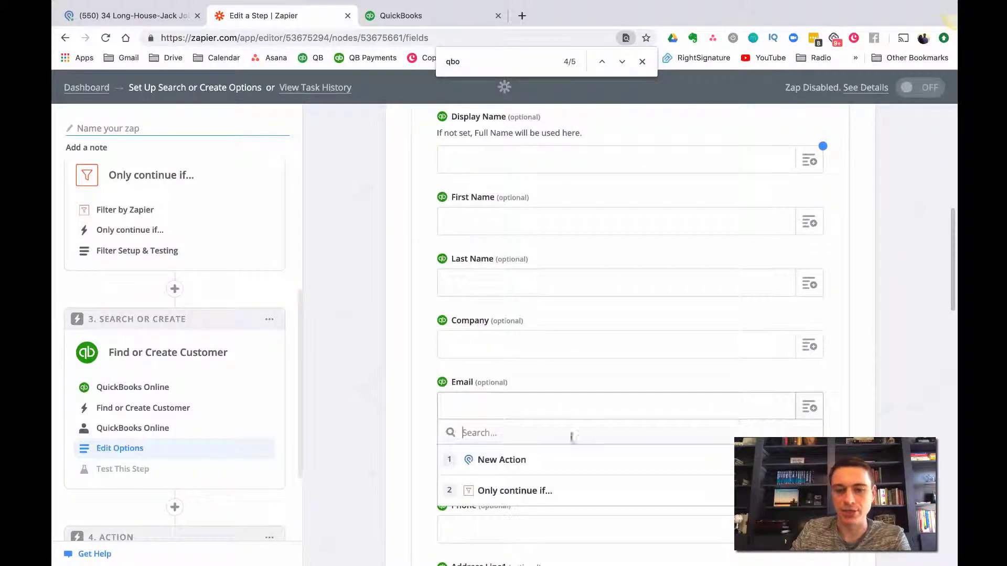
{"action": "type", "text": "joint"}
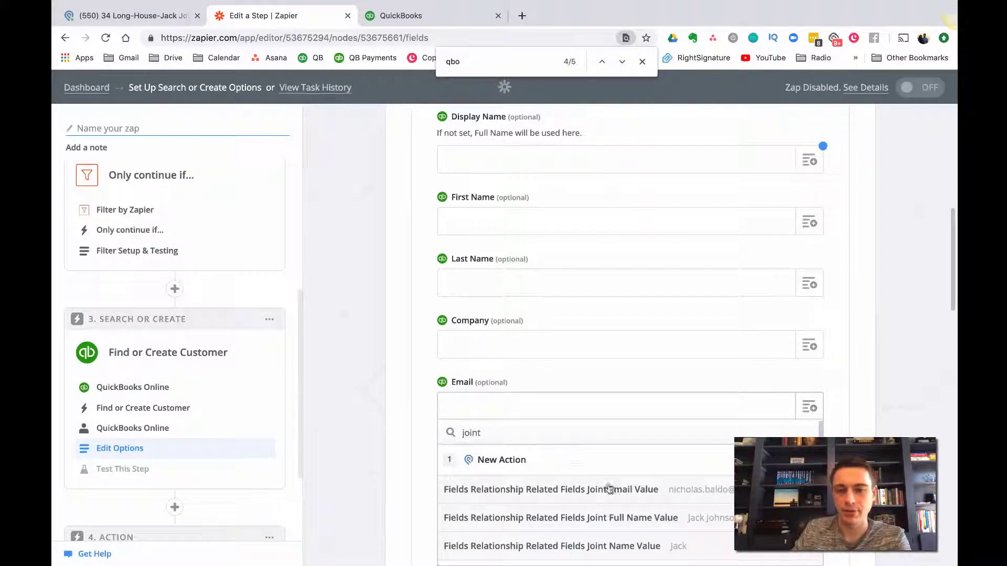
{"action": "left_click", "coordinate": [617, 492]}
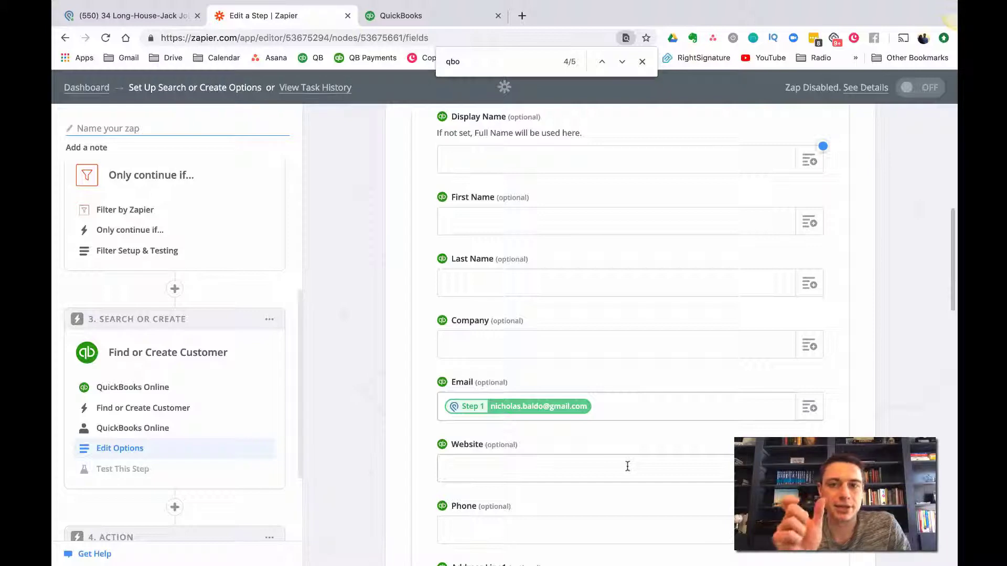
Save the Find or Create Customer options and run the QuickBooks Online test for this step.
{"action": "scroll", "coordinate": [624, 429], "scroll_direction": "up", "scroll_amount": 2}
{"action": "scroll", "coordinate": [626, 436], "scroll_direction": "down", "scroll_amount": 10}
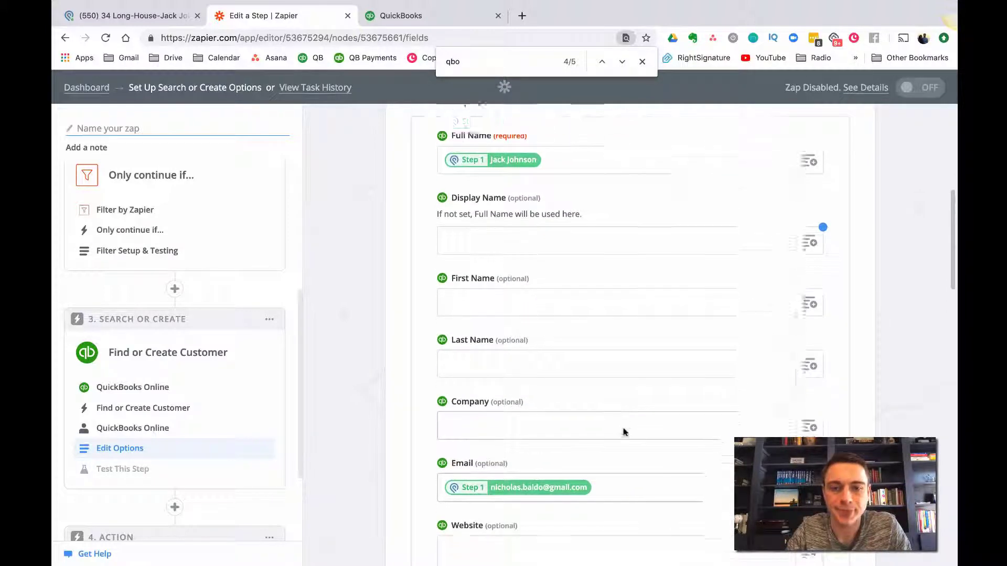
{"action": "scroll", "coordinate": [626, 435], "scroll_direction": "down", "scroll_amount": 15}
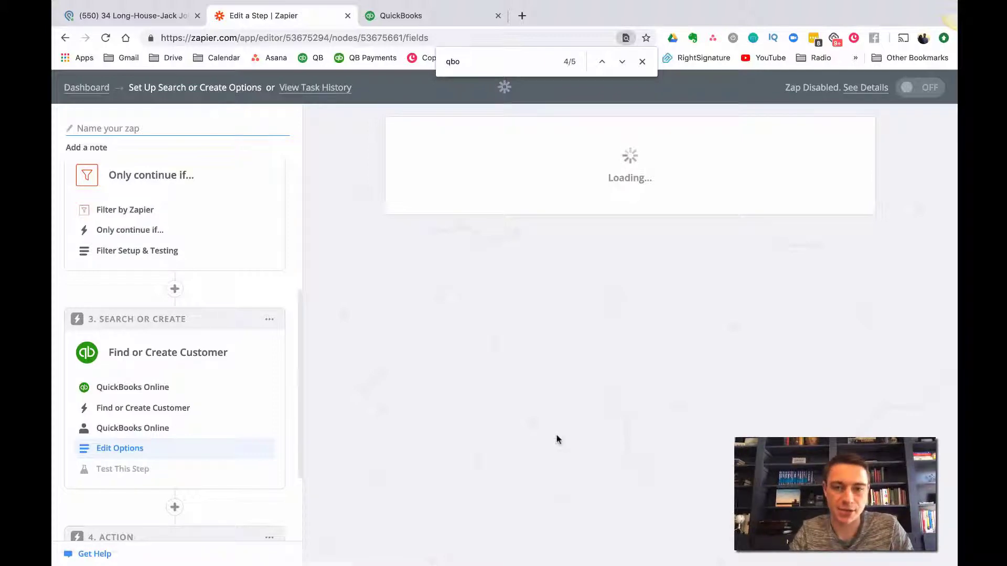
{"action": "scroll", "coordinate": [503, 419], "scroll_direction": "down", "scroll_amount": 5}
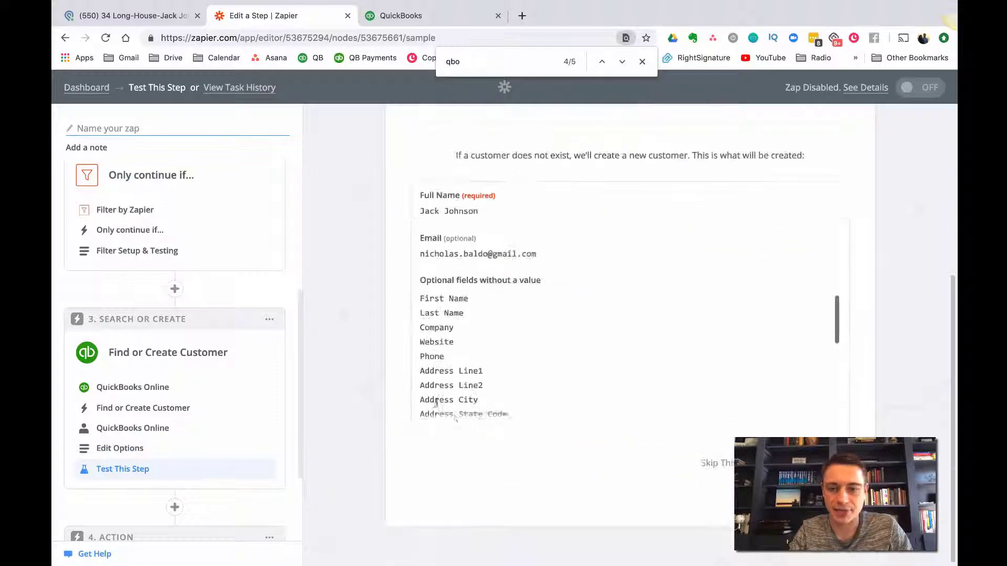
{"action": "scroll", "coordinate": [455, 418], "scroll_direction": "down", "scroll_amount": 2}
{"action": "left_click", "coordinate": [818, 463]}
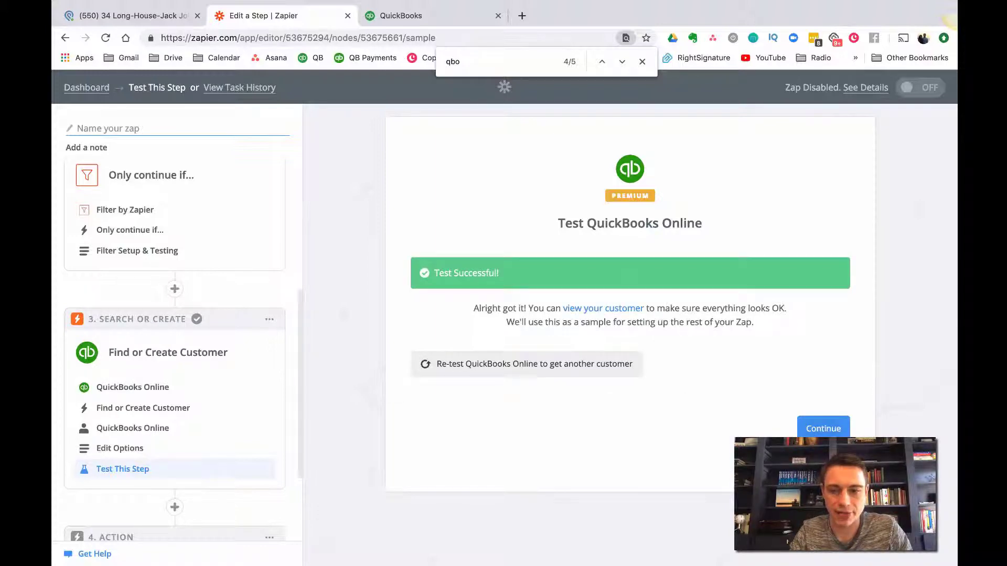
Open the Create Invoice template, clear the custom Customer ID value, and map it again to Customer from Find or Create Customer.
{"action": "left_click", "coordinate": [824, 429]}
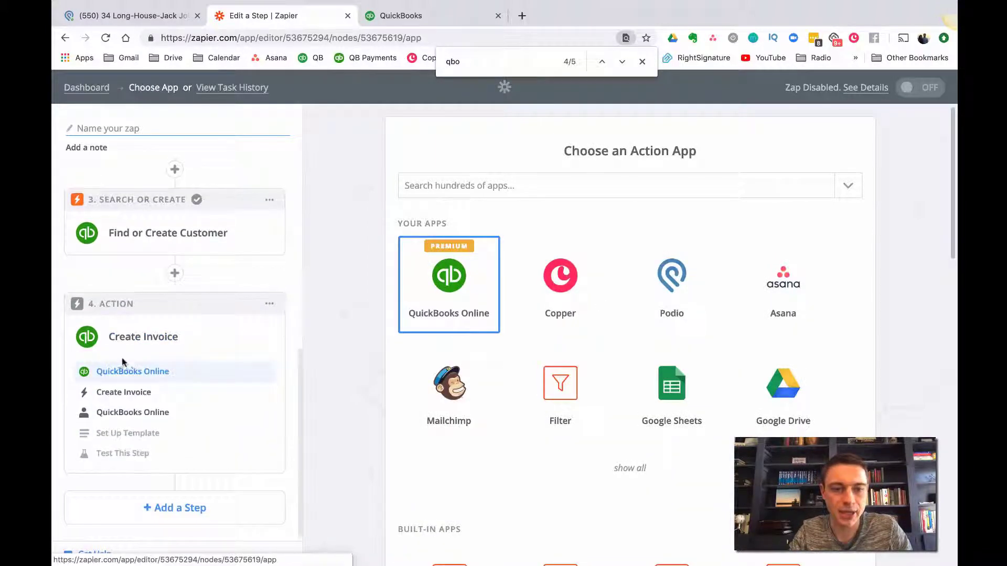
{"action": "left_click", "coordinate": [121, 435]}
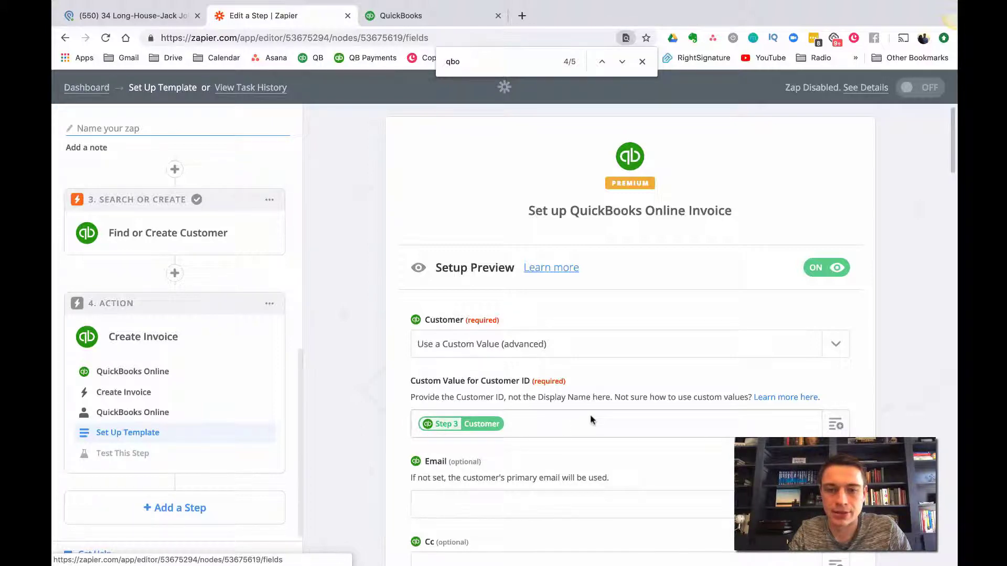
{"action": "scroll", "coordinate": [532, 353], "scroll_direction": "down", "scroll_amount": 2}
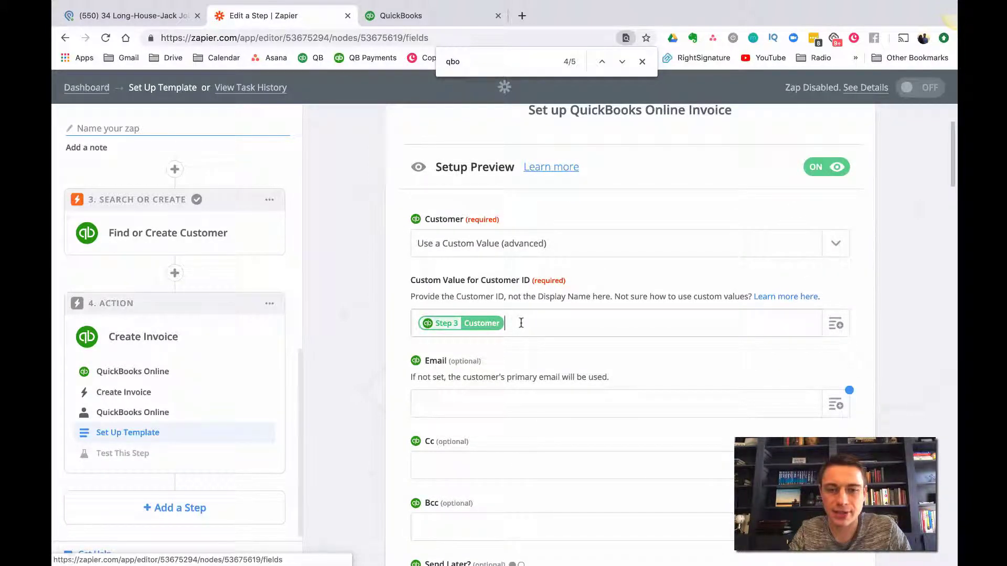
{"action": "key", "text": "BackSpace"}
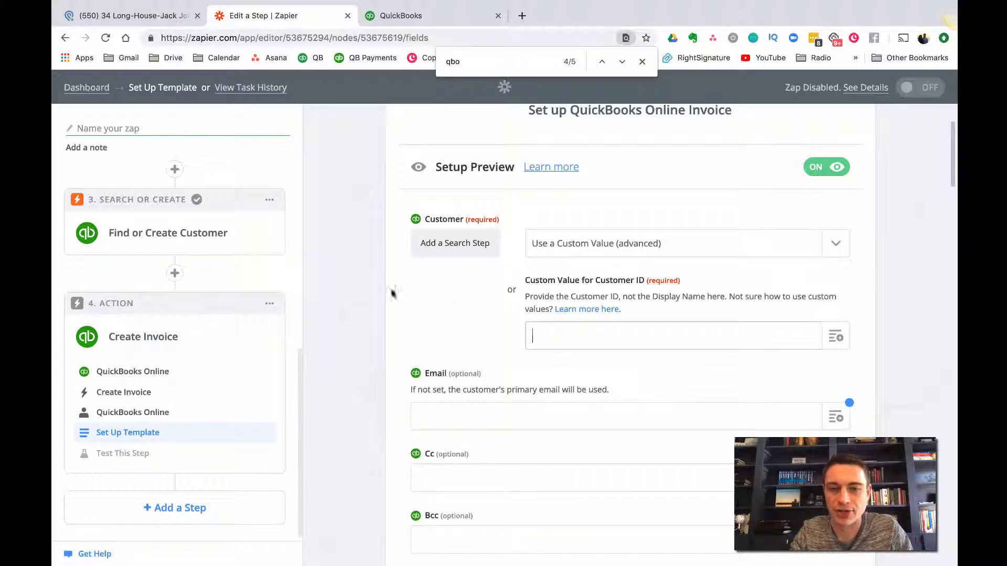
{"action": "left_click", "coordinate": [835, 336]}
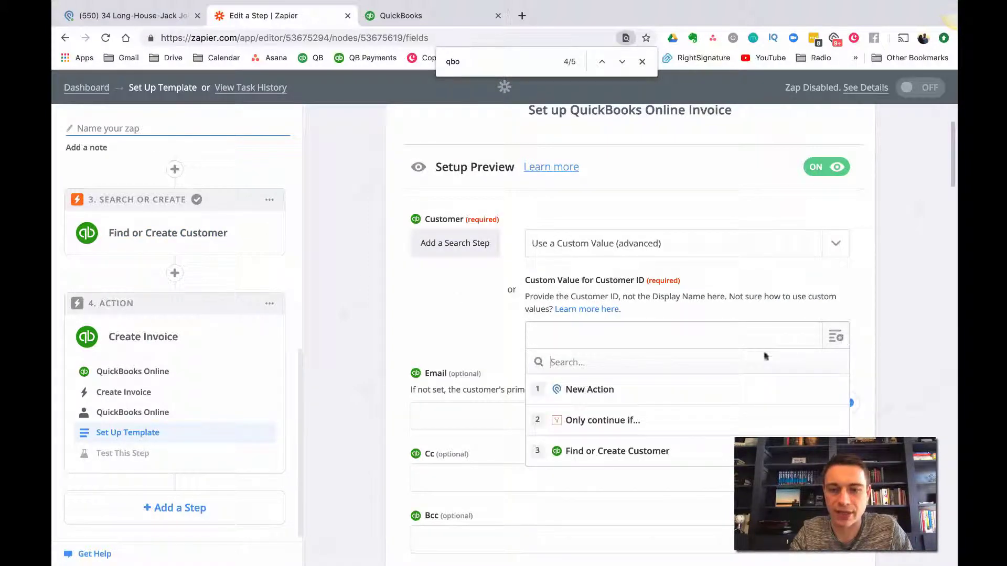
{"action": "left_click", "coordinate": [618, 451]}
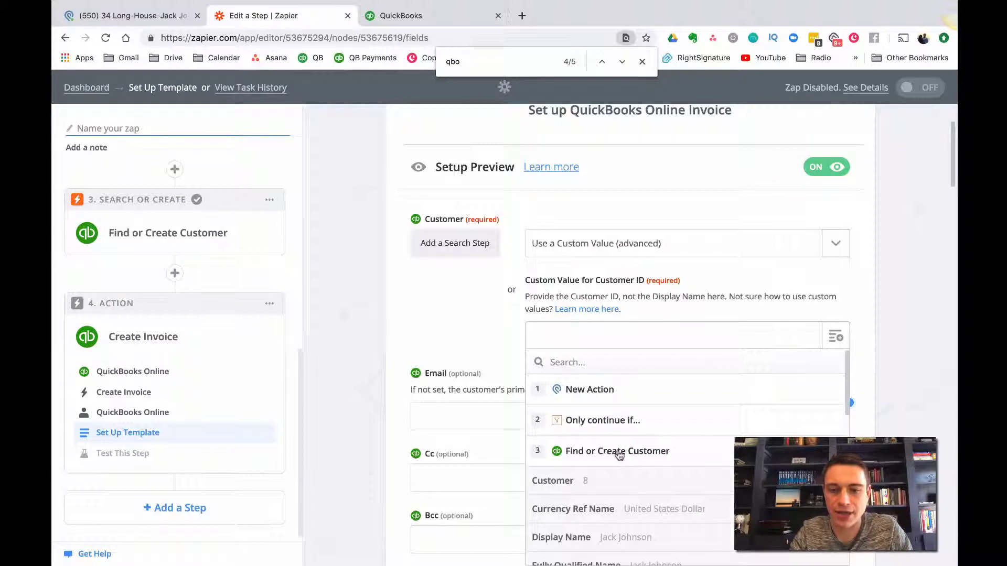
{"action": "left_click", "coordinate": [578, 488]}
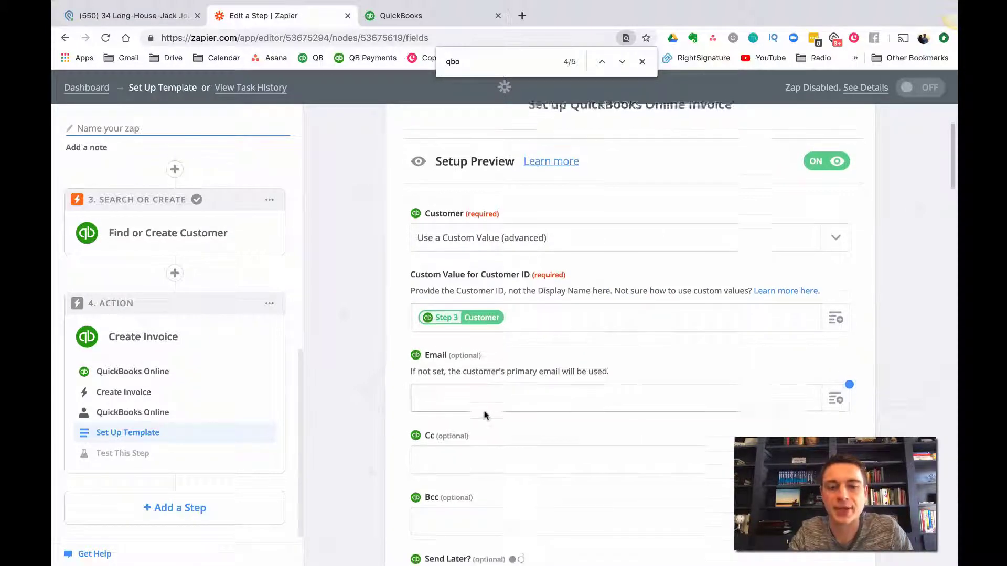
Leave the invoice's Email, Cc and Bcc empty and set Send Later? to no.
{"action": "scroll", "coordinate": [485, 415], "scroll_direction": "down", "scroll_amount": 2}
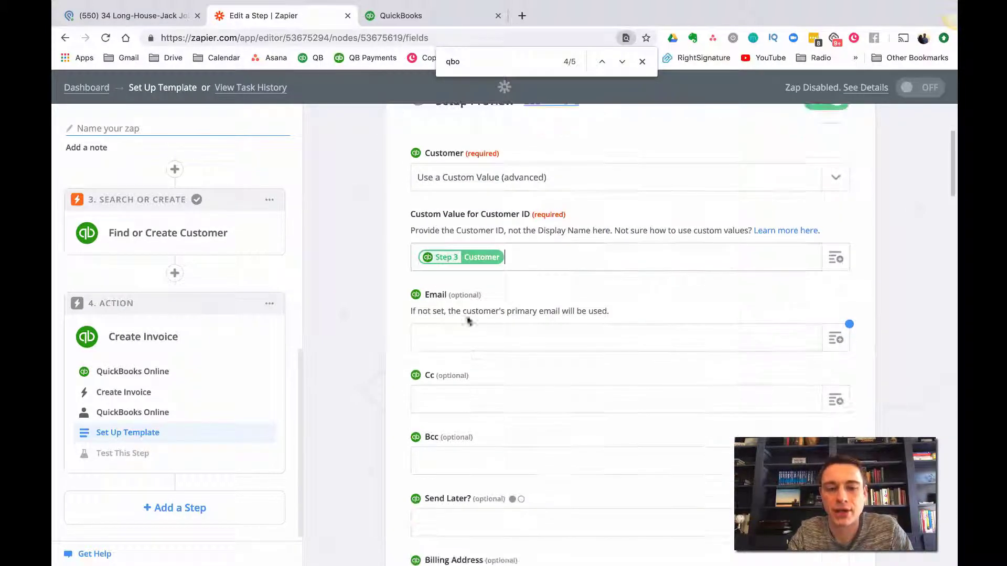
{"action": "left_click", "coordinate": [425, 339]}
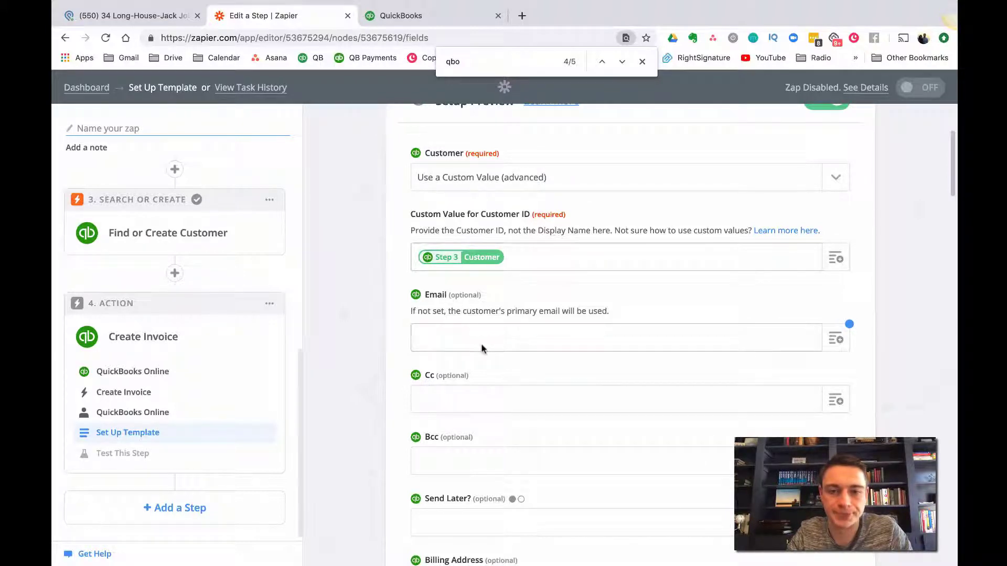
{"action": "scroll", "coordinate": [480, 346], "scroll_direction": "down", "scroll_amount": 2}
{"action": "scroll", "coordinate": [472, 355], "scroll_direction": "down", "scroll_amount": 2}
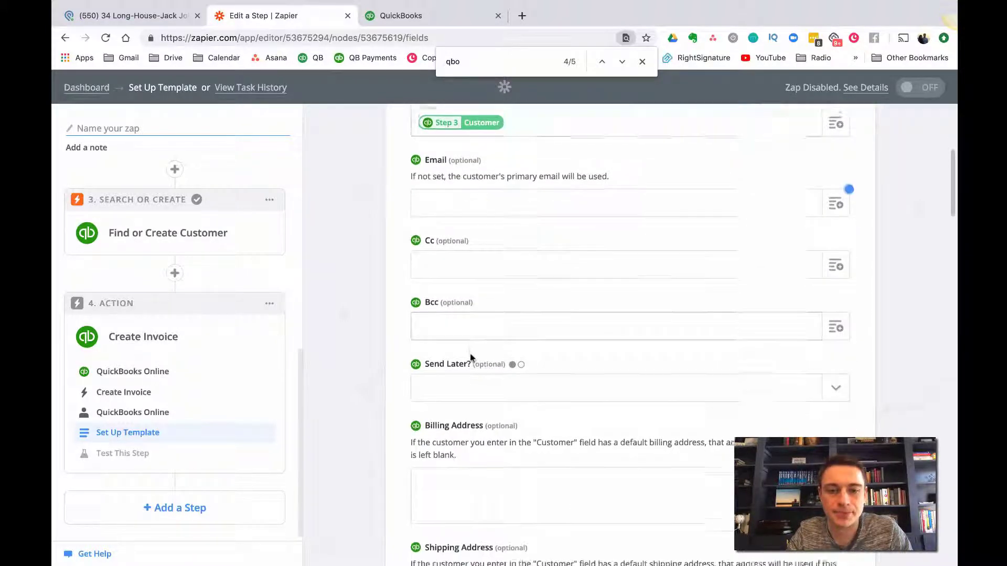
{"action": "left_click", "coordinate": [834, 385]}
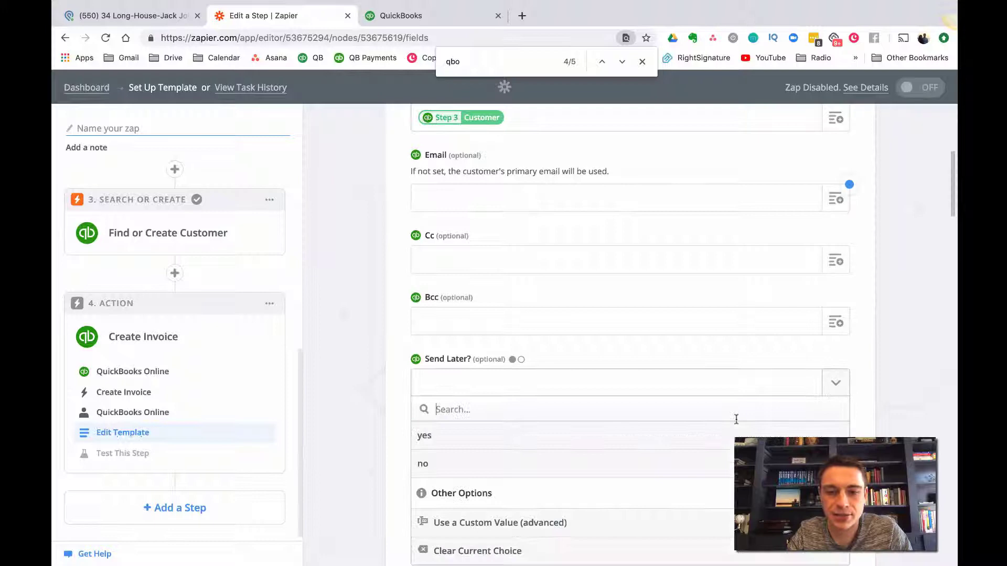
{"action": "left_click", "coordinate": [523, 438]}
{"action": "left_click", "coordinate": [839, 385]}
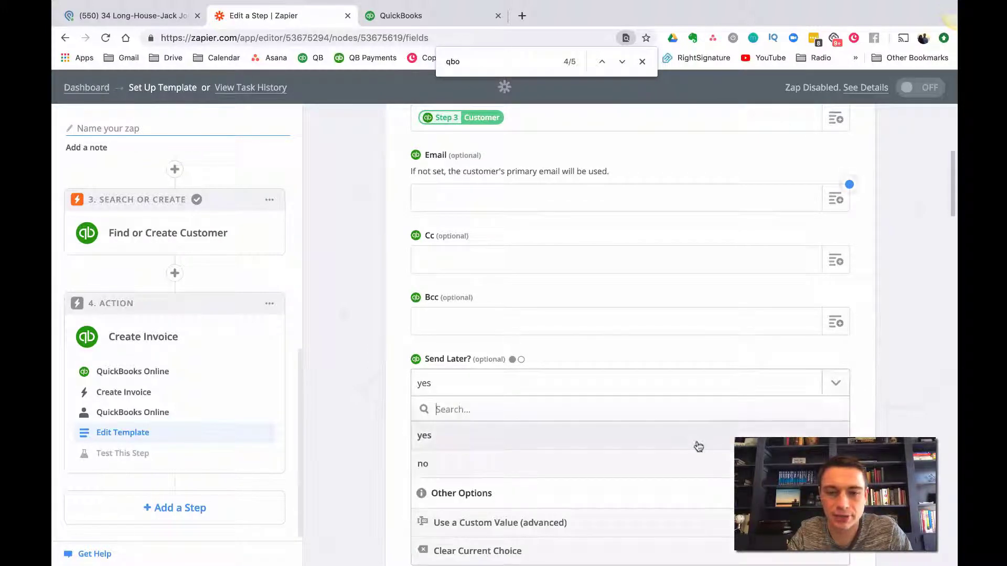
{"action": "left_click", "coordinate": [687, 464]}
Map the Invoice Date to Fields Date Start Date, found by searching the New Action fields for "date".
{"action": "scroll", "coordinate": [507, 330], "scroll_direction": "down", "scroll_amount": 3}
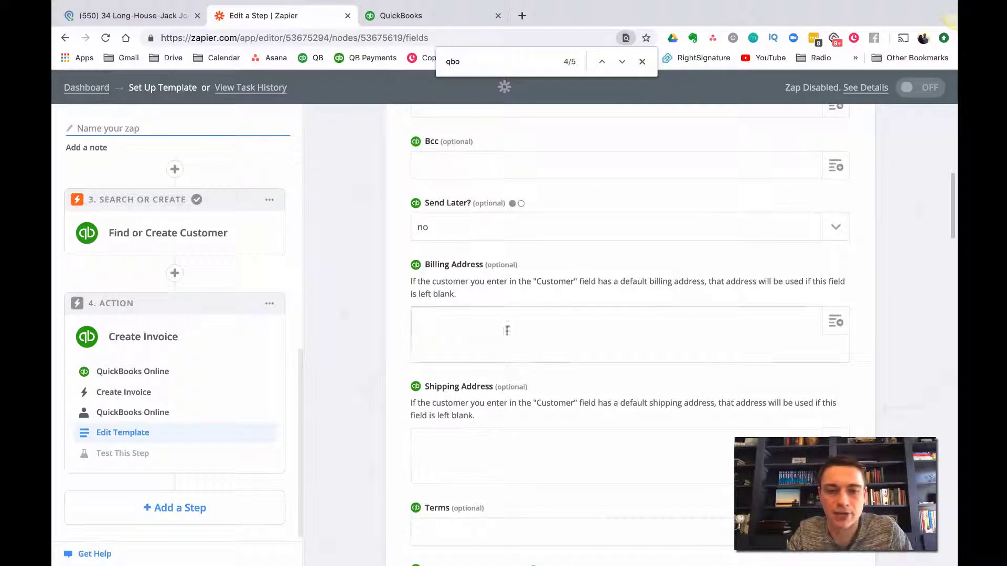
{"action": "scroll", "coordinate": [507, 330], "scroll_direction": "down", "scroll_amount": 5}
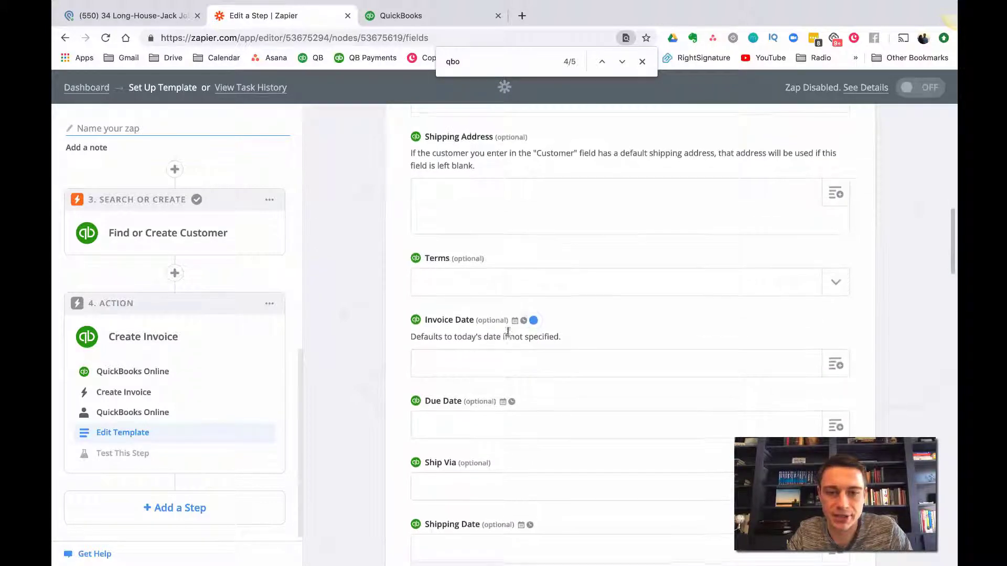
{"action": "left_click", "coordinate": [836, 360]}
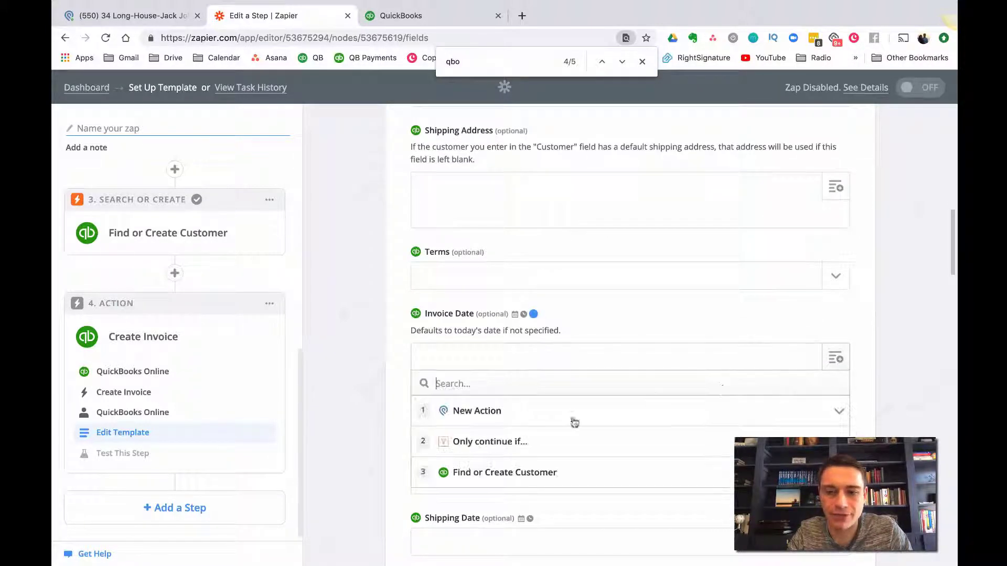
{"action": "left_click", "coordinate": [472, 414]}
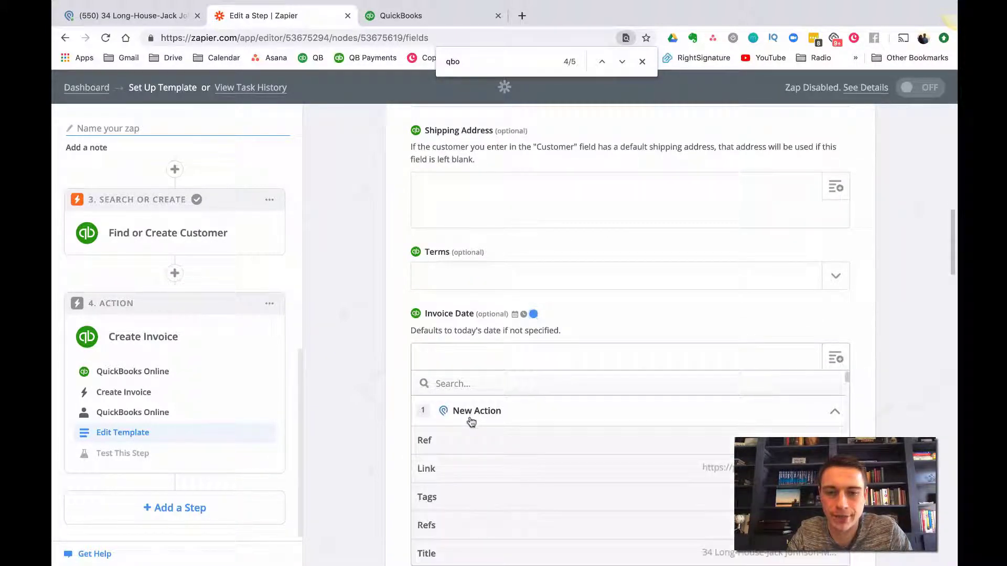
{"action": "type", "text": "date"}
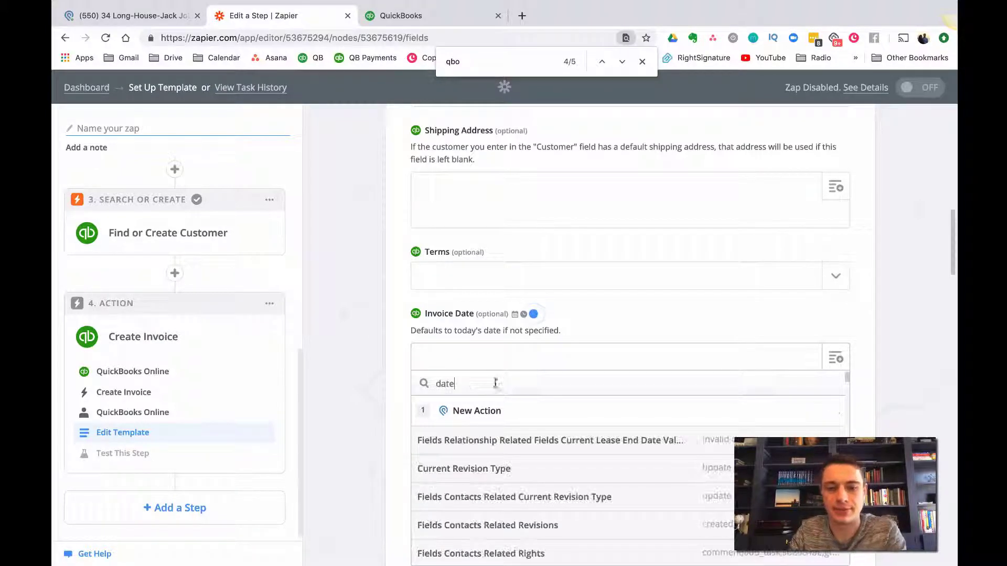
{"action": "scroll", "coordinate": [513, 405], "scroll_direction": "down", "scroll_amount": 3}
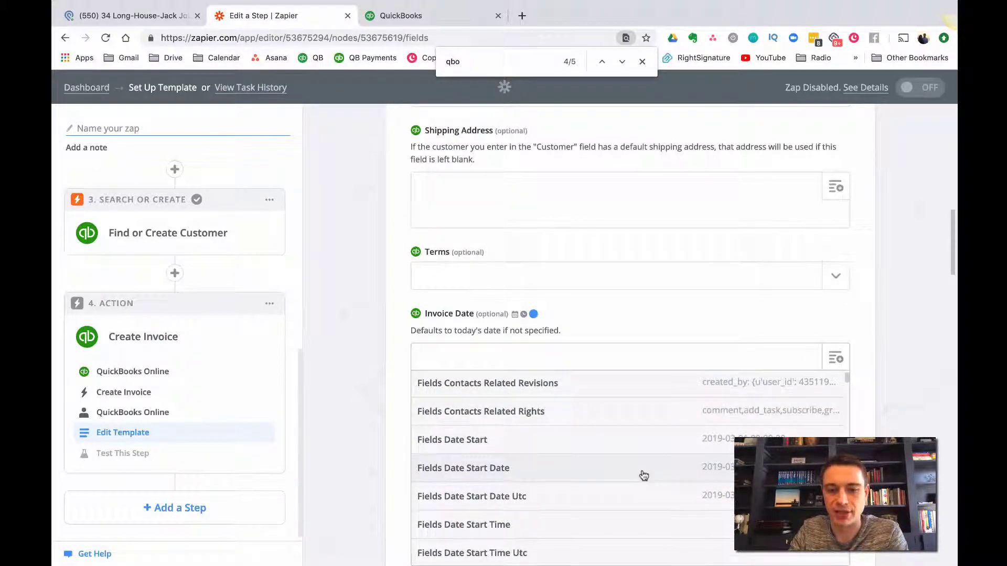
{"action": "left_click", "coordinate": [642, 470]}
Set the invoice's Terms to Due on receipt, leaving the Due Date empty.
{"action": "scroll", "coordinate": [500, 372], "scroll_direction": "down", "scroll_amount": 2}
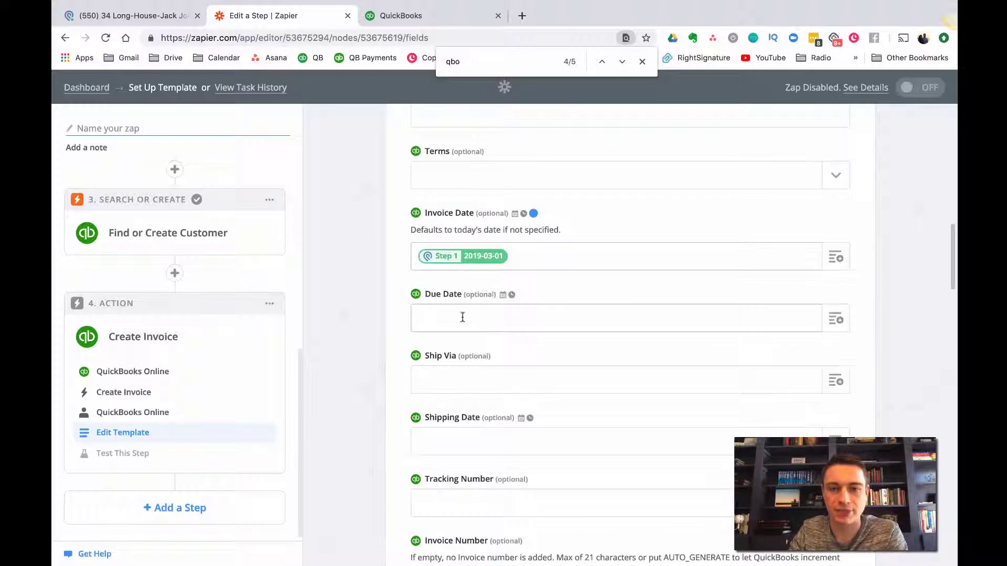
{"action": "scroll", "coordinate": [645, 275], "scroll_direction": "up", "scroll_amount": 1}
{"action": "left_click", "coordinate": [835, 232]}
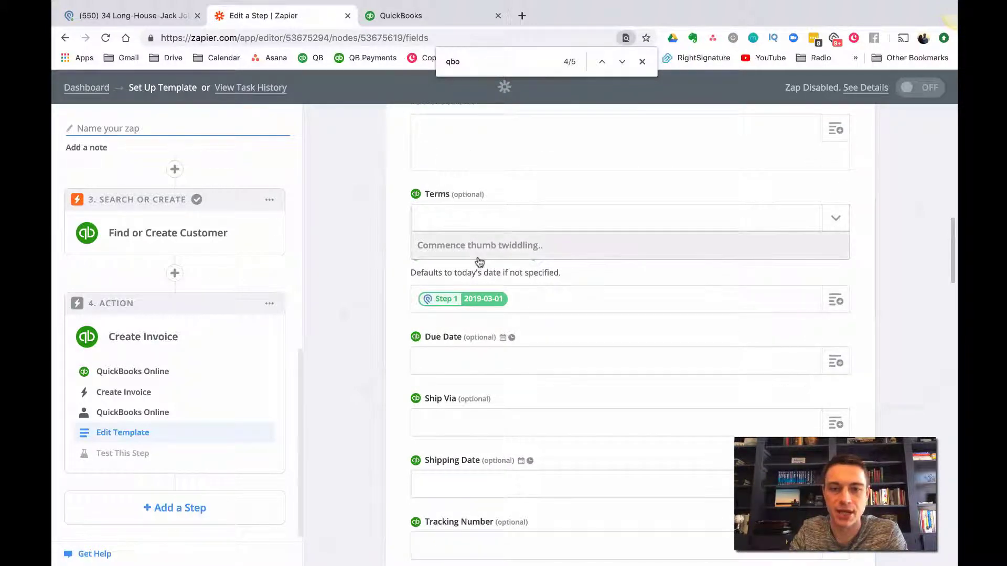
{"action": "left_click", "coordinate": [455, 357]}
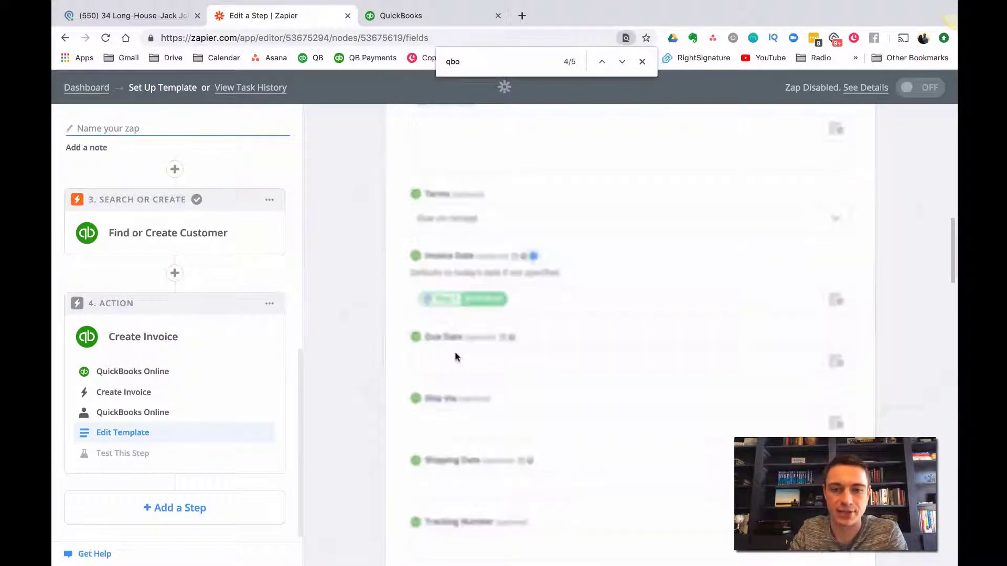
{"action": "scroll", "coordinate": [545, 396], "scroll_direction": "down", "scroll_amount": 4}
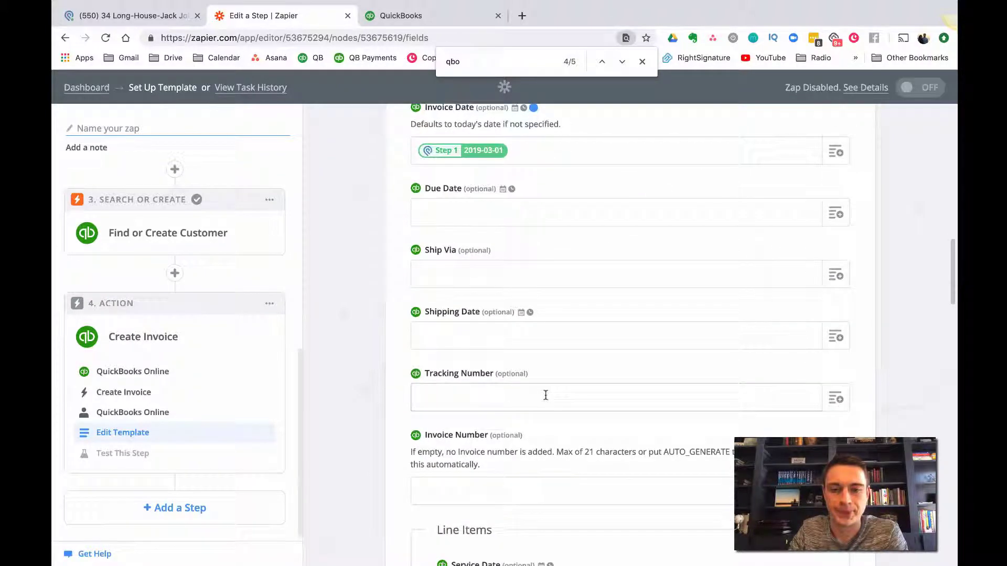
Leave the shipping, tracking and invoice number fields empty and set the line item's Product/Service to Sales.
{"action": "scroll", "coordinate": [524, 394], "scroll_direction": "down", "scroll_amount": 1}
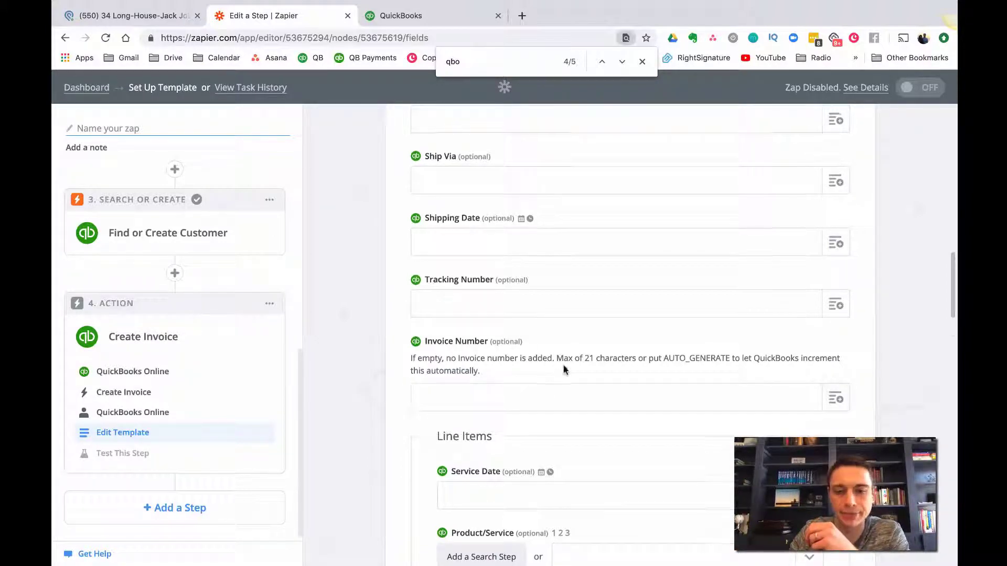
{"action": "scroll", "coordinate": [562, 364], "scroll_direction": "down", "scroll_amount": 3}
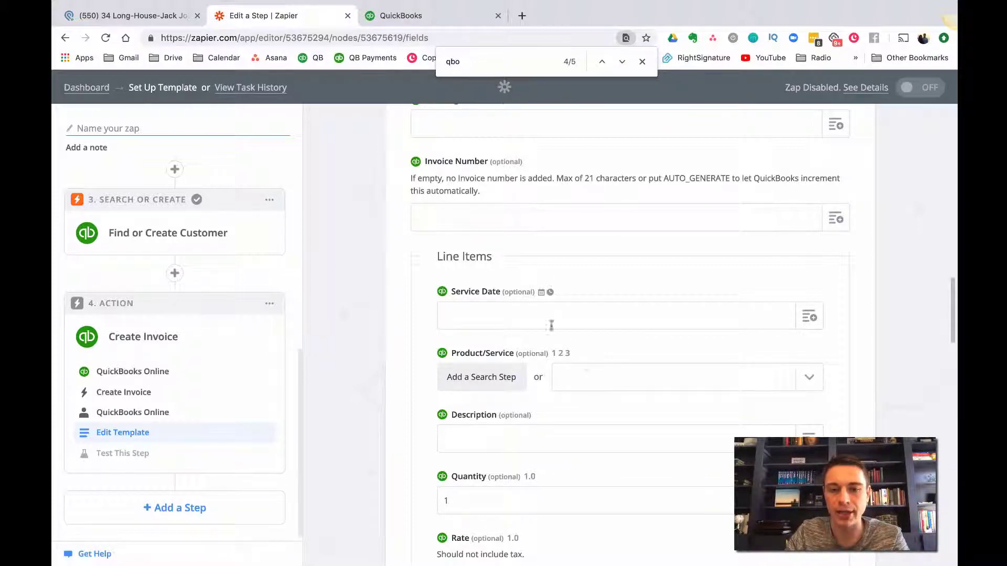
{"action": "left_click", "coordinate": [816, 387]}
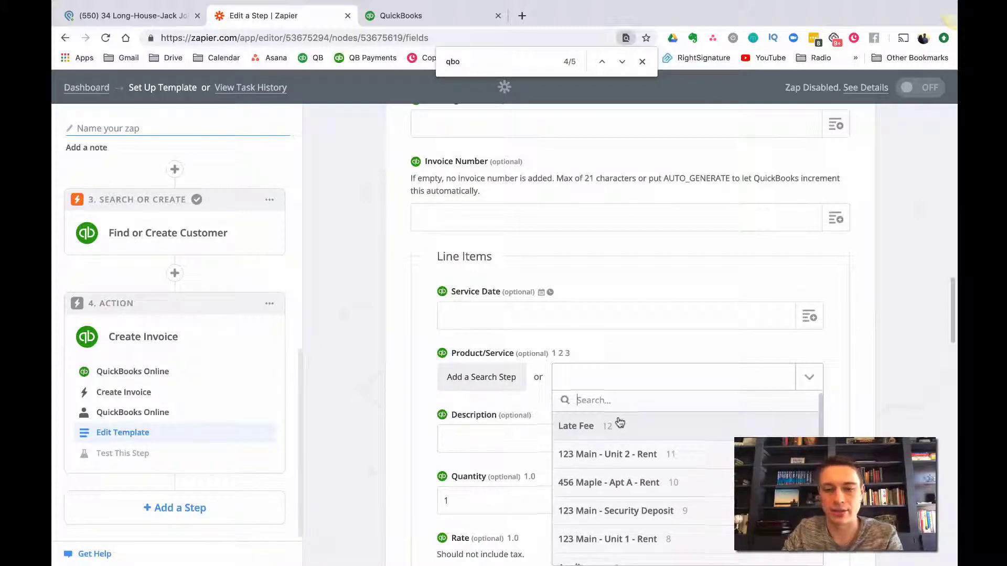
{"action": "scroll", "coordinate": [620, 424], "scroll_direction": "down", "scroll_amount": 5}
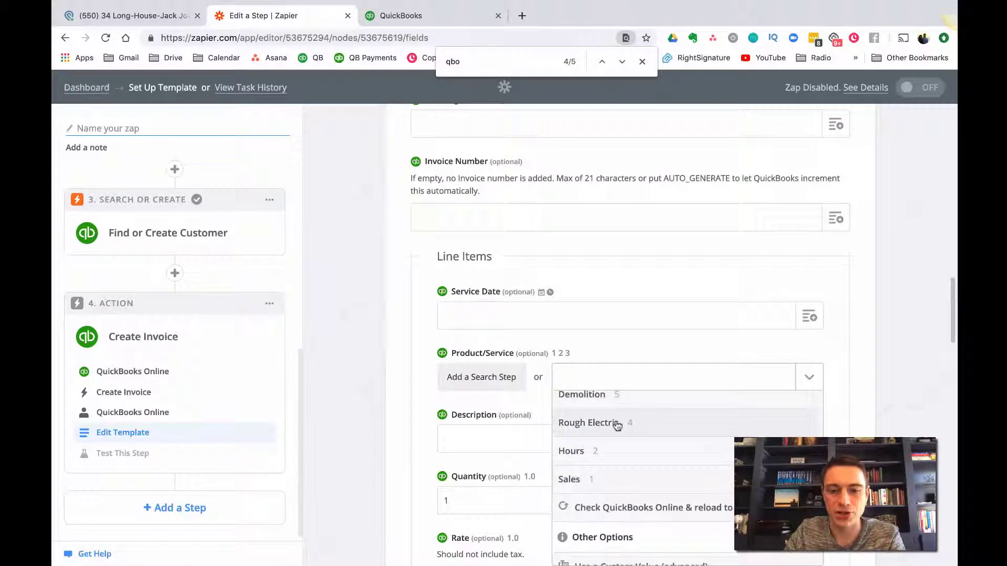
{"action": "left_click", "coordinate": [617, 489]}
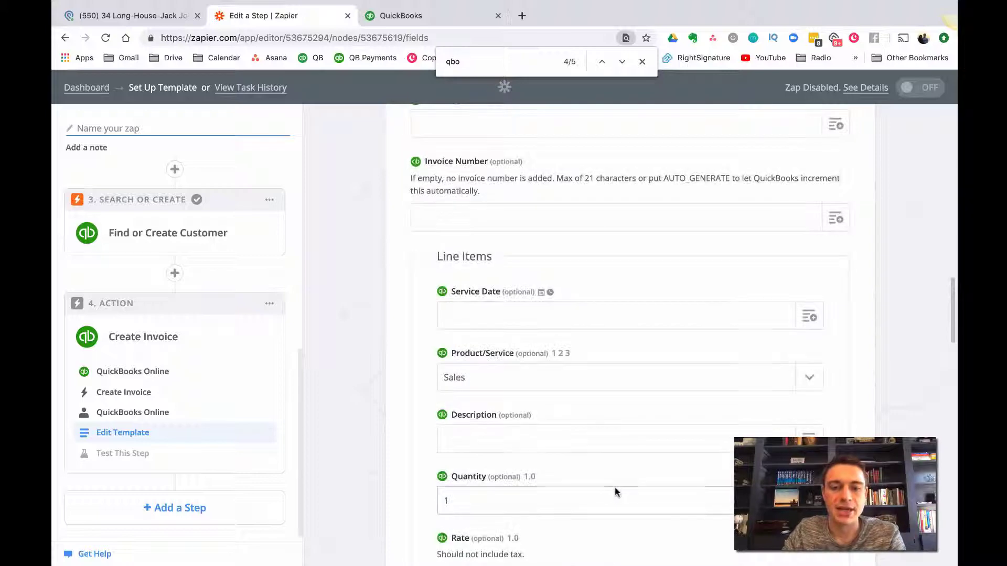
Check the Podio invoice's details, return to Zapier and enter "Monthly Rent" as the line item's Description.
{"action": "left_click", "coordinate": [134, 16]}
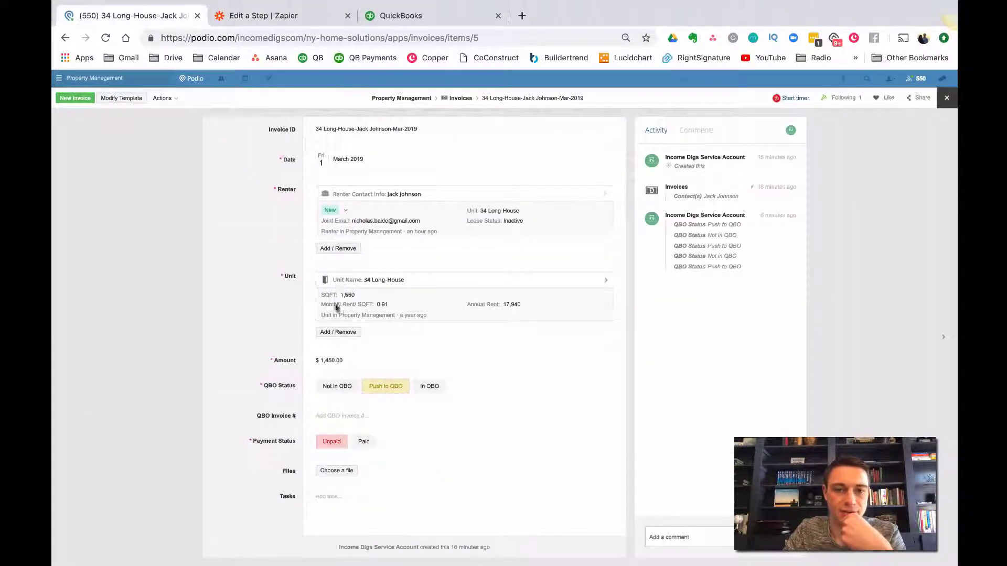
{"action": "left_click", "coordinate": [285, 16]}
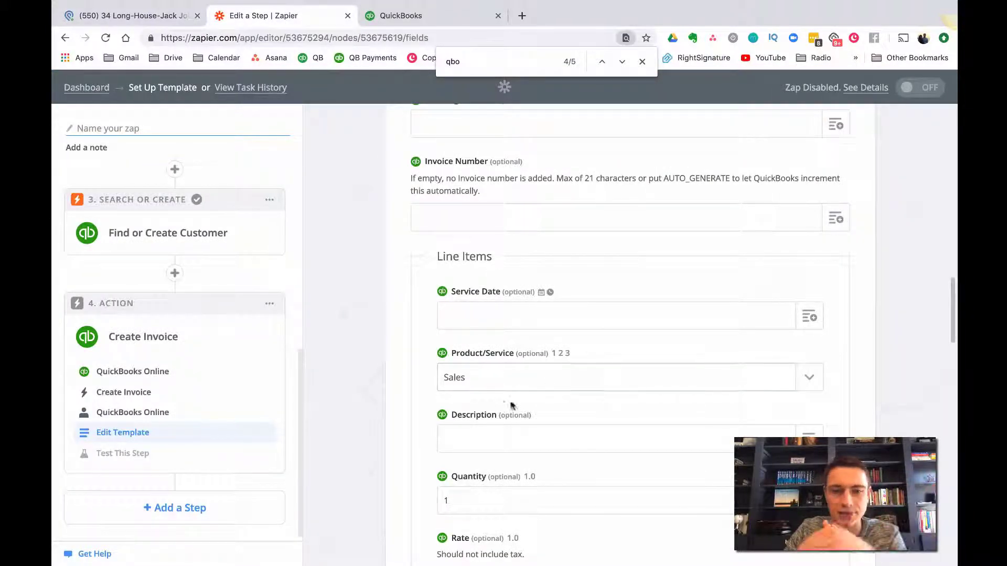
{"action": "left_click", "coordinate": [513, 434]}
{"action": "type", "text": "Monthly Rent"}
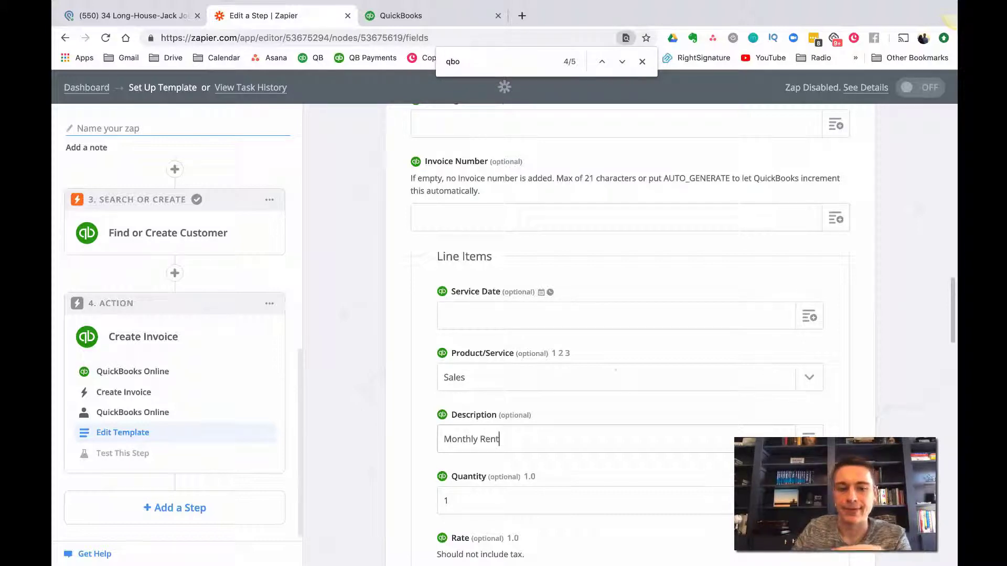
Map the line item's Amount to Fields Amount Value, found by searching the New Action fields for the Podio invoice's amount, 1450.
{"action": "scroll", "coordinate": [611, 359], "scroll_direction": "down", "scroll_amount": 5}
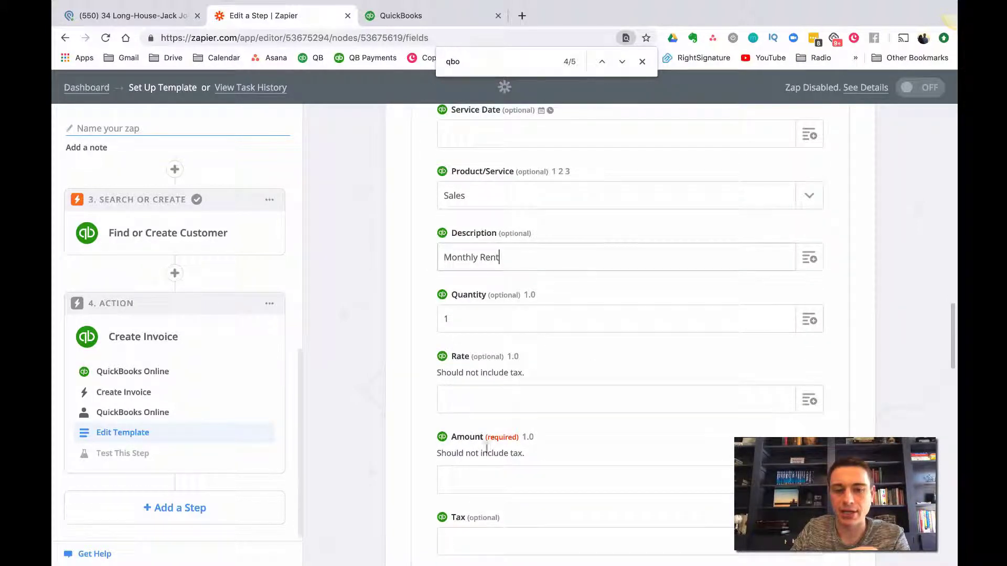
{"action": "left_click", "coordinate": [728, 477]}
{"action": "left_click", "coordinate": [577, 480]}
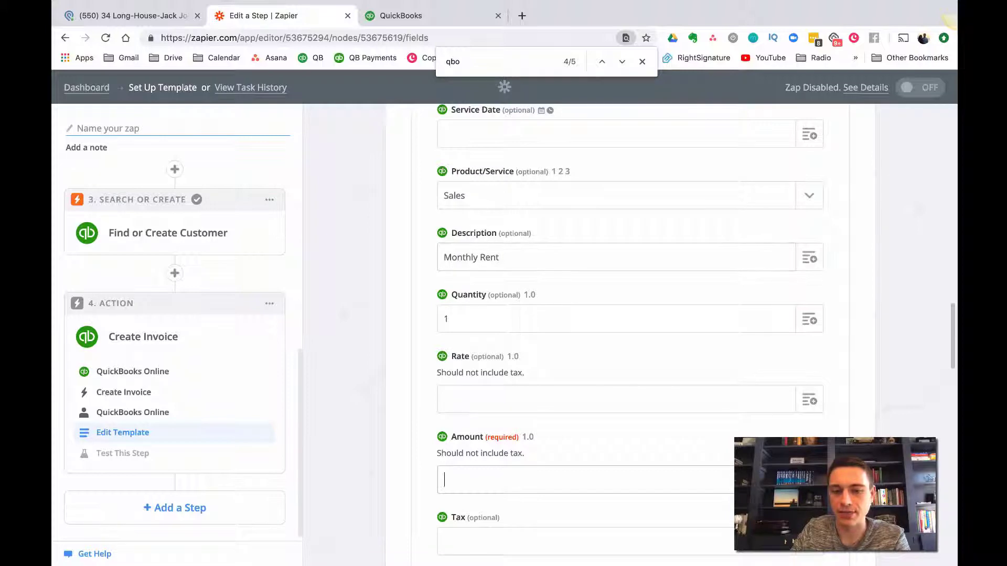
{"action": "scroll", "coordinate": [550, 370], "scroll_direction": "down", "scroll_amount": 3}
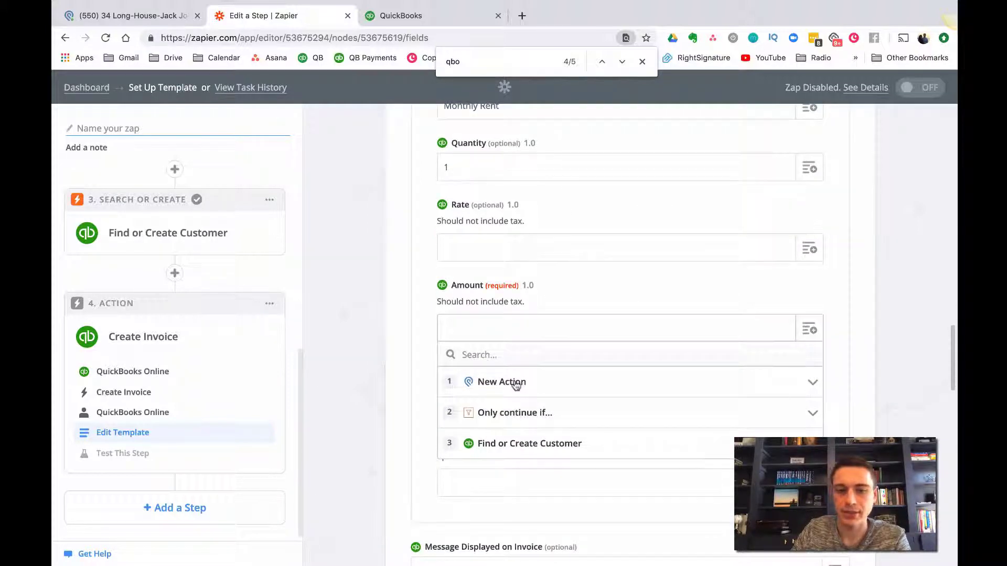
{"action": "left_click", "coordinate": [515, 384]}
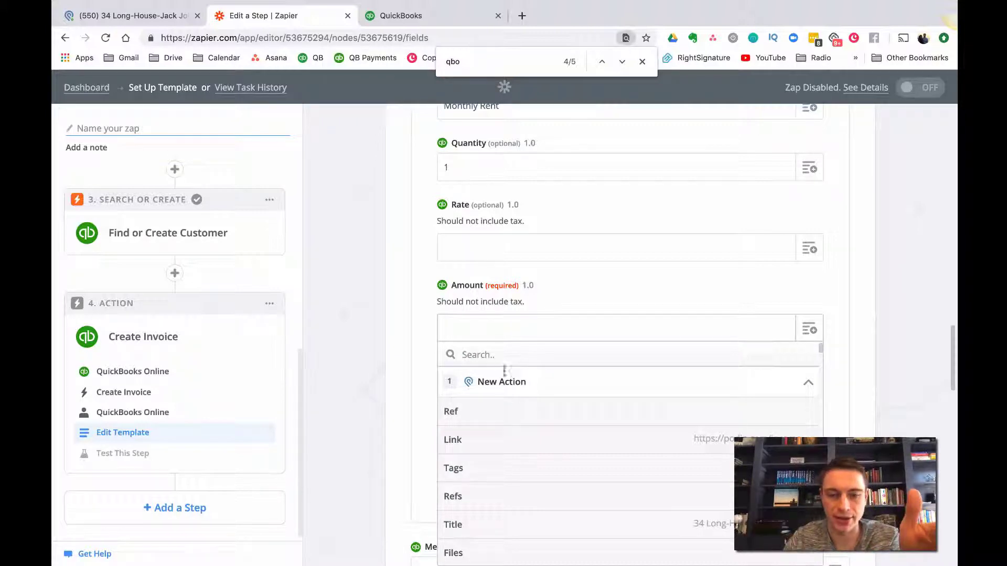
{"action": "scroll", "coordinate": [512, 443], "scroll_direction": "down", "scroll_amount": 3}
{"action": "scroll", "coordinate": [512, 443], "scroll_direction": "up", "scroll_amount": 3}
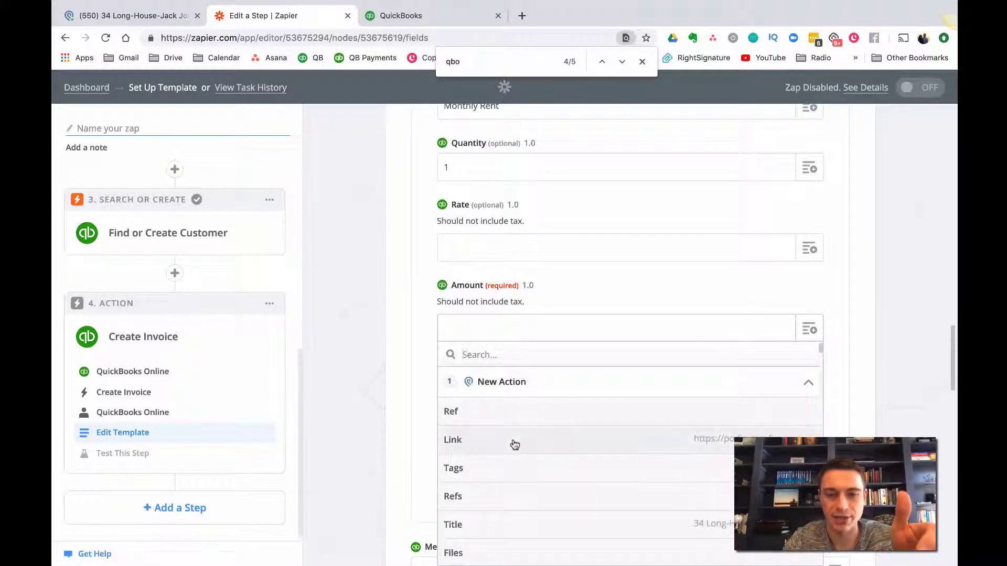
{"action": "left_click", "coordinate": [153, 21]}
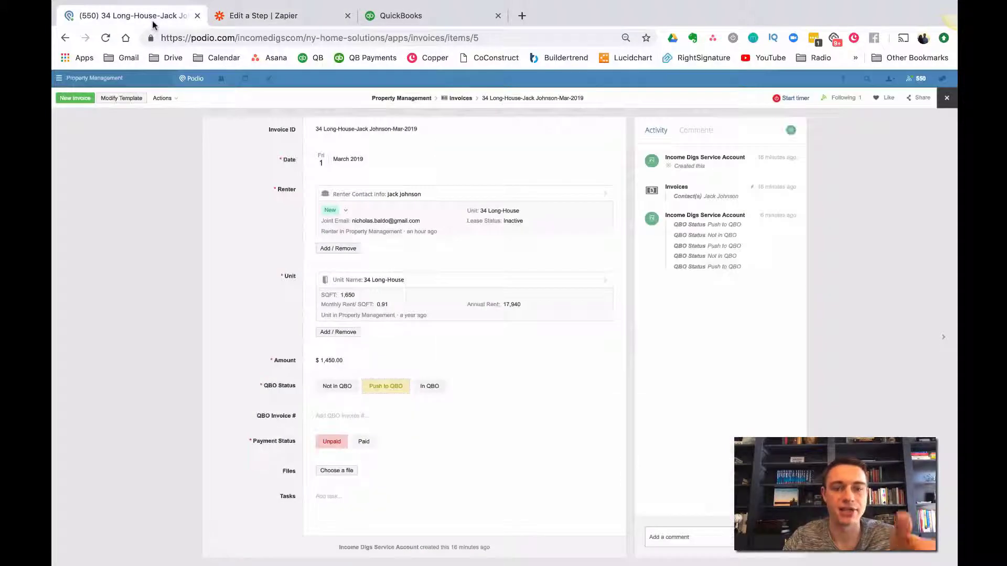
{"action": "left_click", "coordinate": [248, 13]}
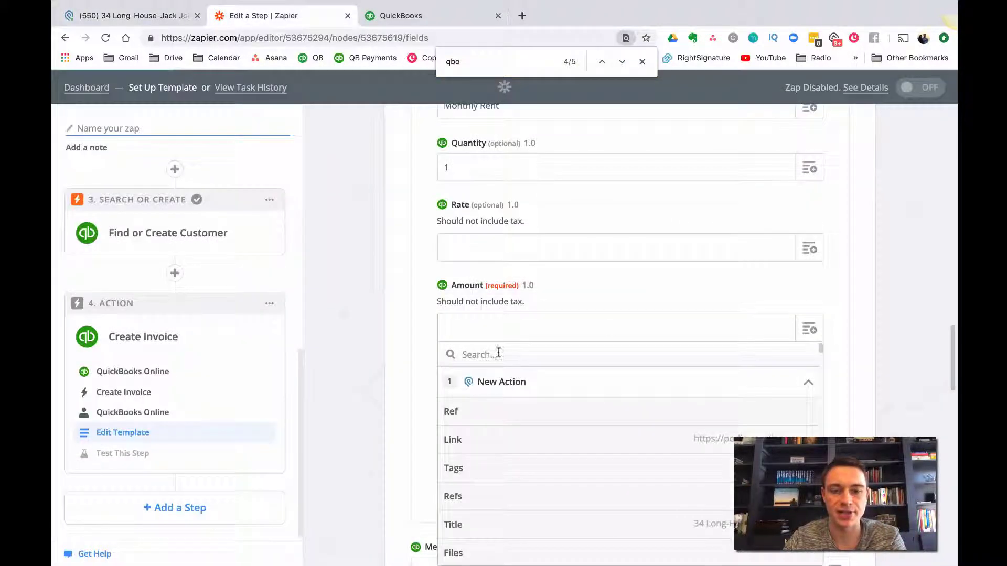
{"action": "type", "text": "1450"}
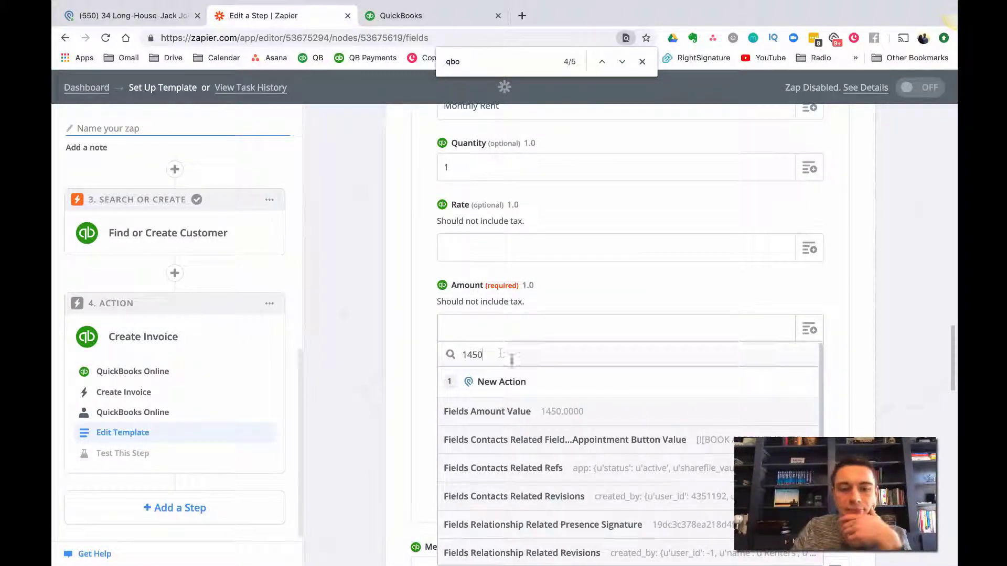
{"action": "left_click", "coordinate": [516, 411]}
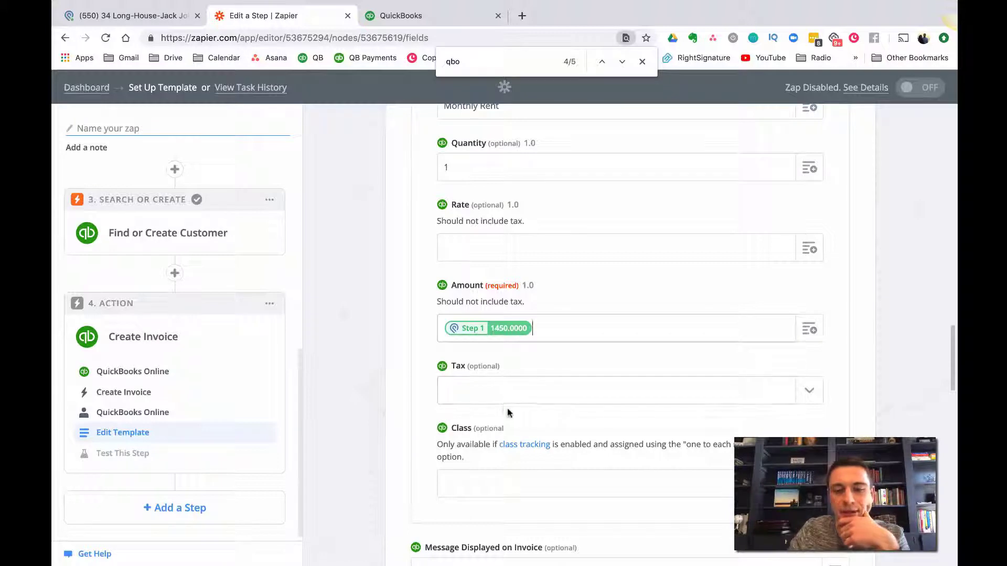
Set Accept Payment Via Bank Transfer to Yes, leaving Accept Payment Via Credit Card at No.
{"action": "scroll", "coordinate": [507, 413], "scroll_direction": "down", "scroll_amount": 5}
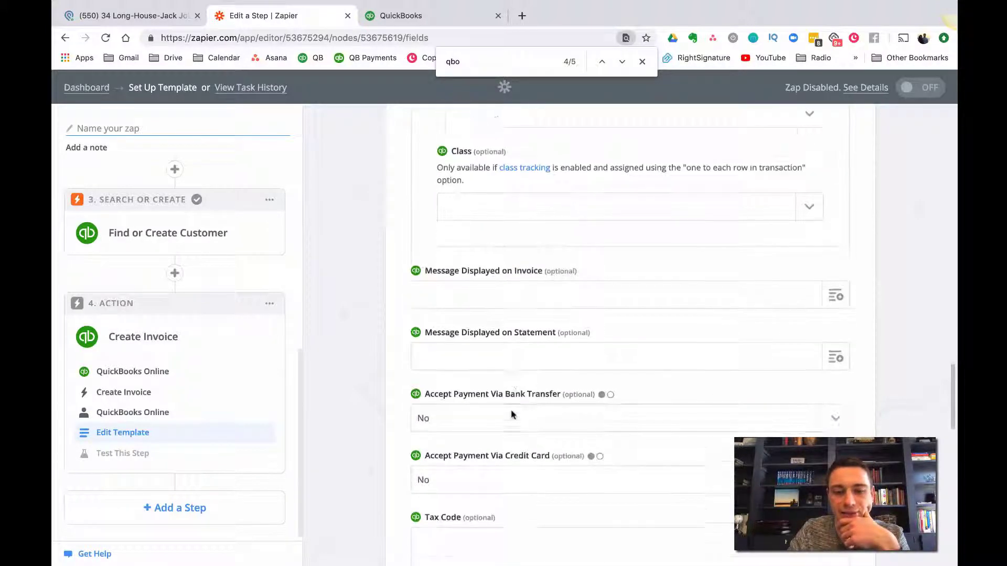
{"action": "scroll", "coordinate": [513, 415], "scroll_direction": "down", "scroll_amount": 1}
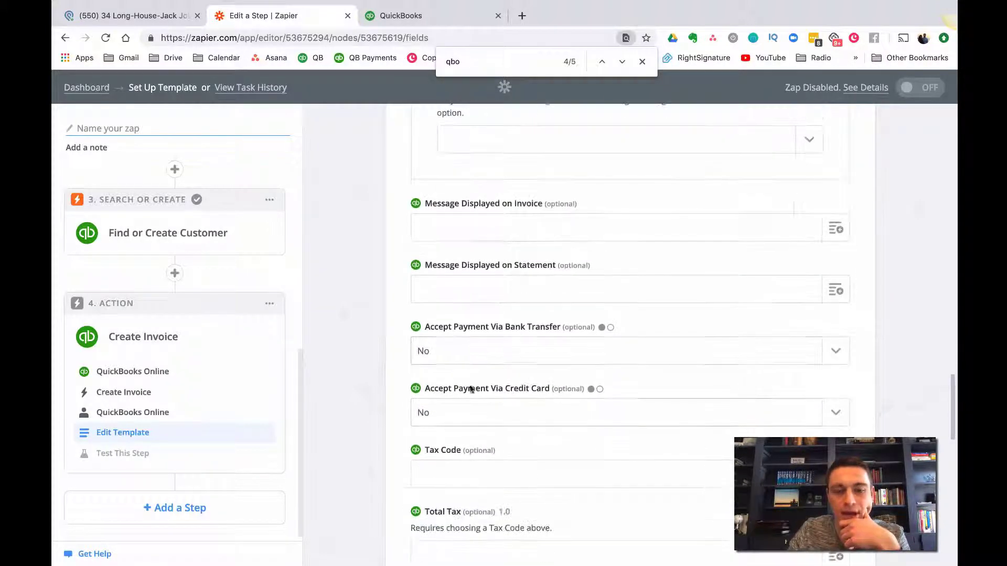
{"action": "left_click", "coordinate": [834, 356]}
{"action": "left_click", "coordinate": [574, 411]}
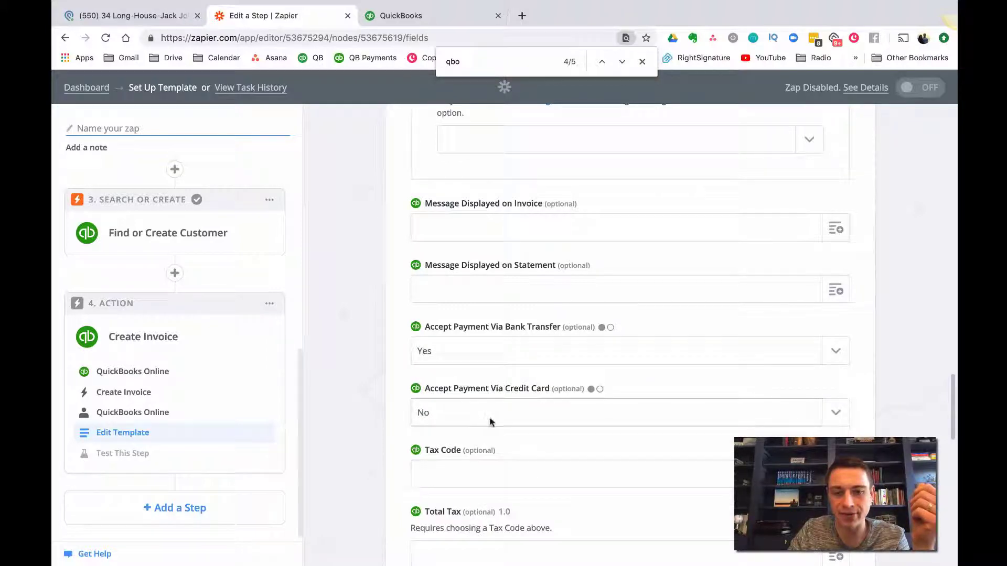
Finish the invoice template without editing the tax and discount fields and send a test invoice to QuickBooks Online.
{"action": "scroll", "coordinate": [596, 427], "scroll_direction": "down", "scroll_amount": 5}
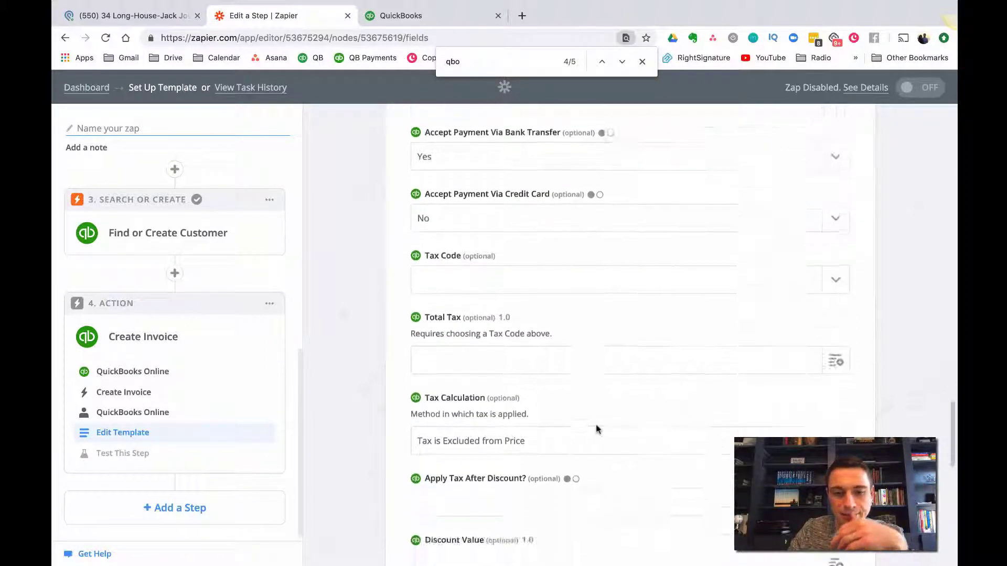
{"action": "scroll", "coordinate": [591, 432], "scroll_direction": "down", "scroll_amount": 8}
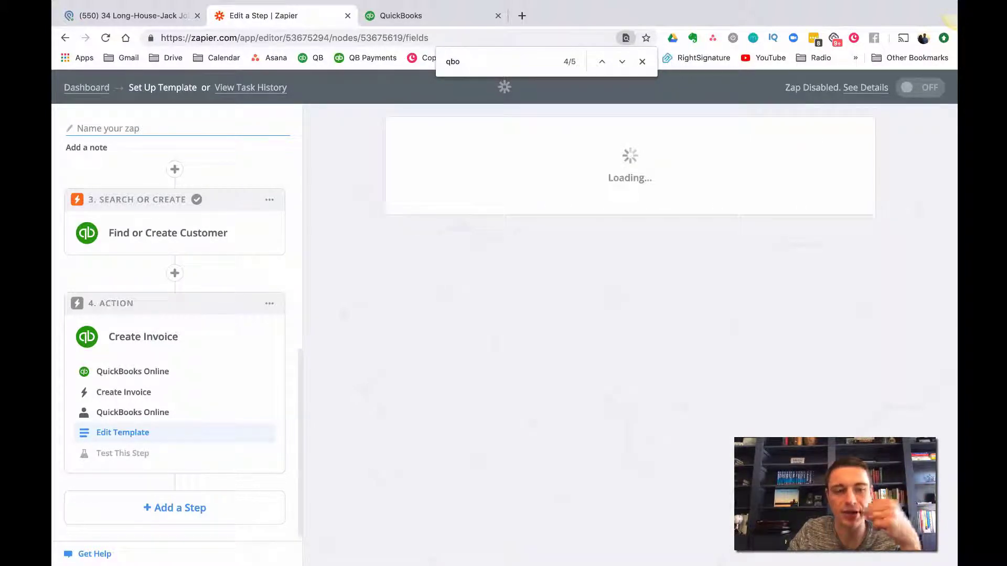
{"action": "scroll", "coordinate": [698, 339], "scroll_direction": "down", "scroll_amount": 10}
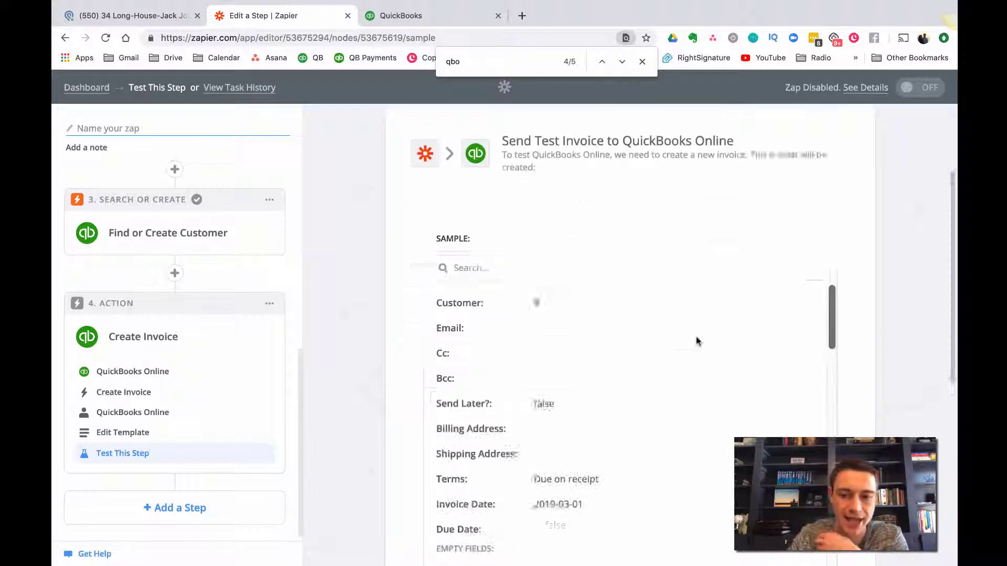
{"action": "left_click", "coordinate": [729, 479]}
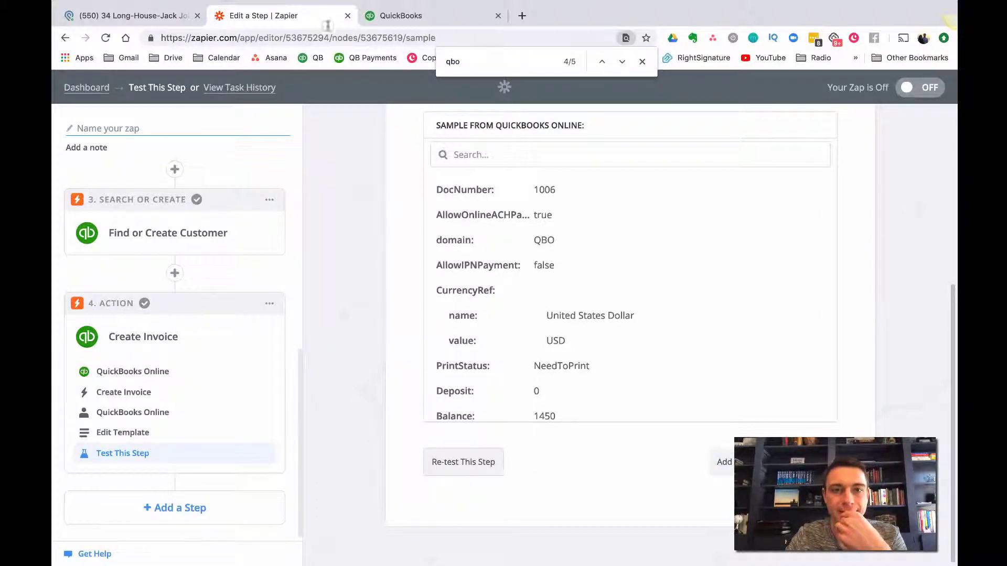
Reload the invoices list in QuickBooks, review the newly created test invoice, and compare it with the Podio invoice's QBO Status.
{"action": "left_click", "coordinate": [399, 16]}
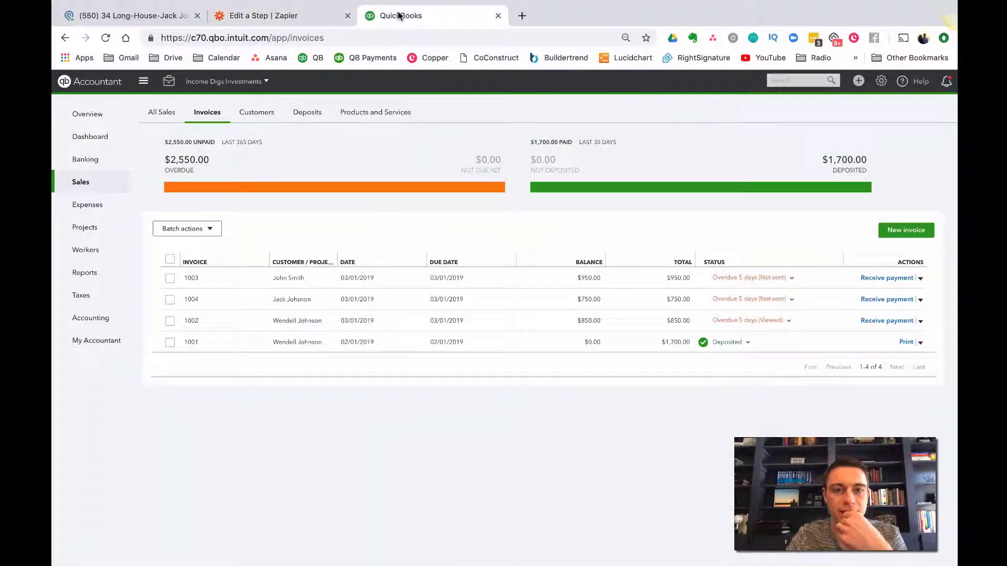
{"action": "left_click", "coordinate": [105, 38]}
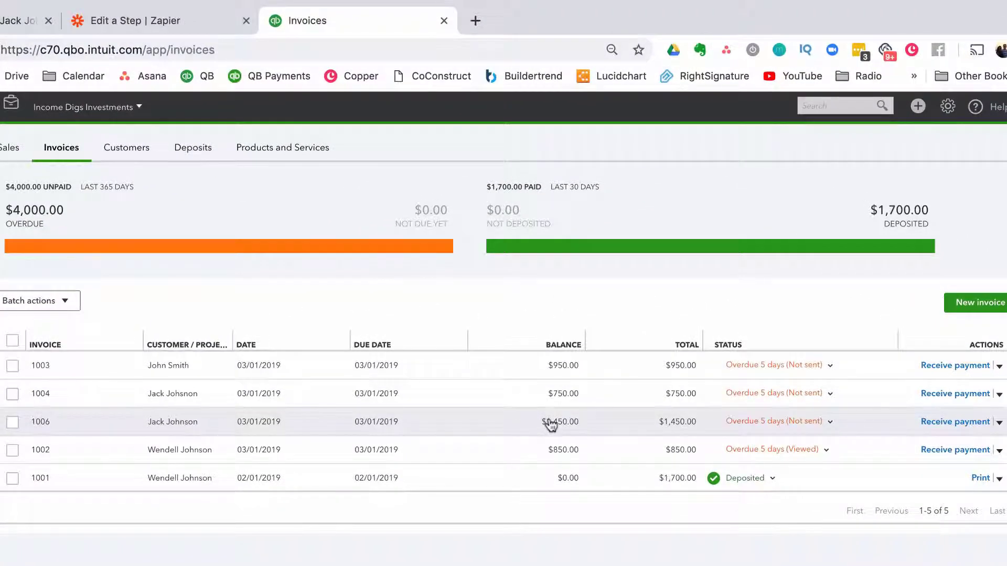
{"action": "left_click", "coordinate": [550, 424]}
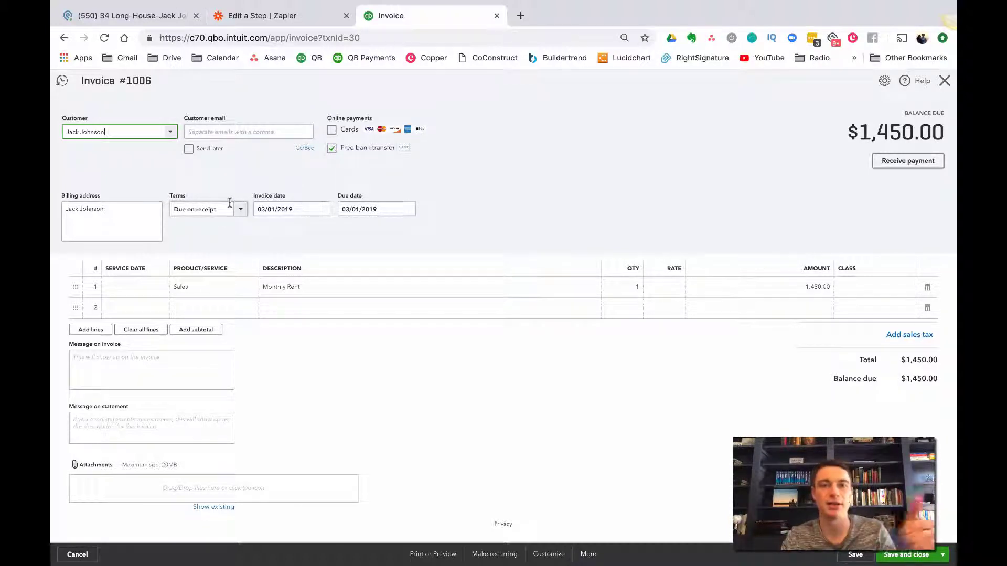
{"action": "left_click", "coordinate": [168, 23]}
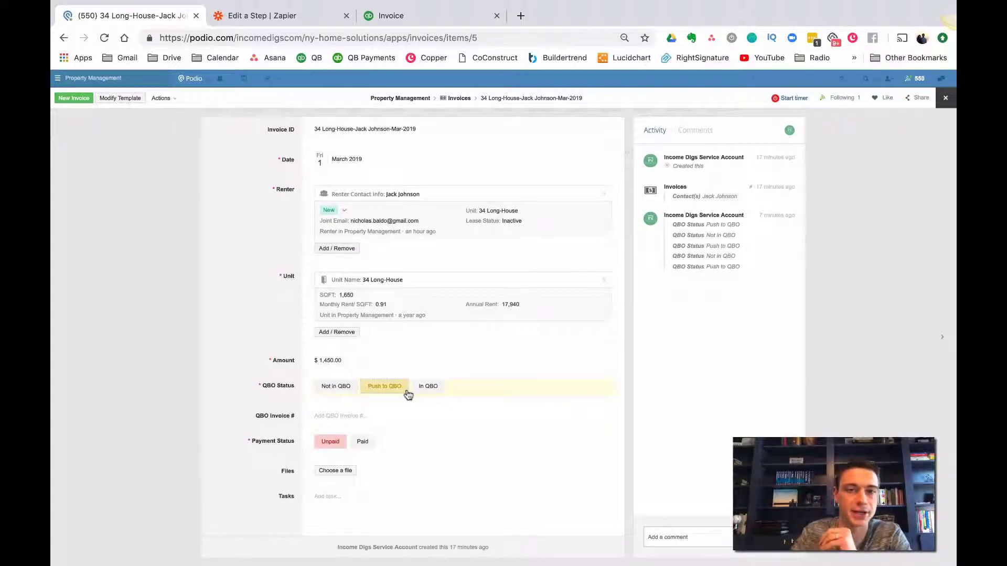
Return to Zapier and add a fifth step to the zap using the Podio Update Item action.
{"action": "left_click", "coordinate": [238, 17]}
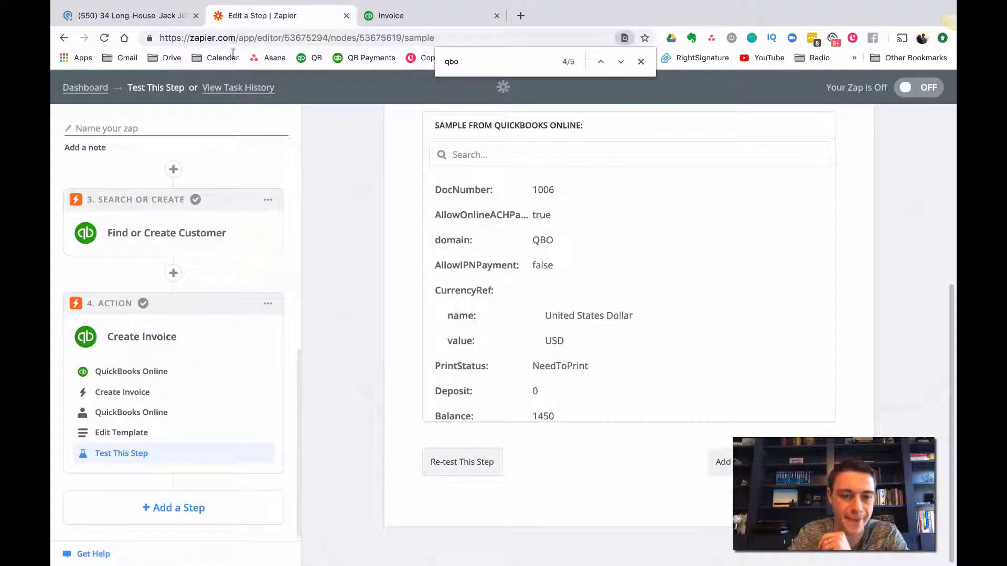
{"action": "left_click", "coordinate": [192, 508]}
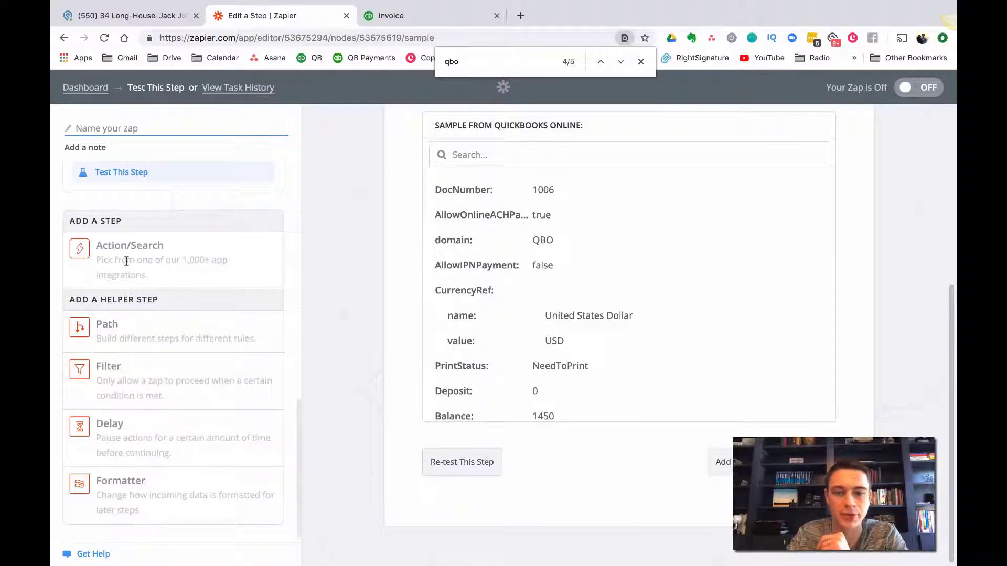
{"action": "scroll", "coordinate": [566, 241], "scroll_direction": "up", "scroll_amount": 5}
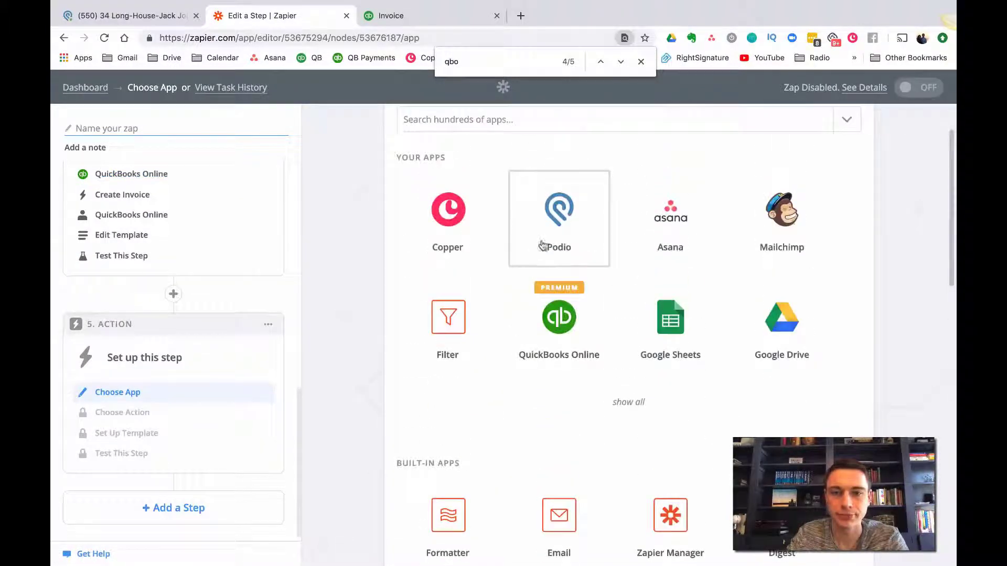
{"action": "left_click", "coordinate": [543, 233]}
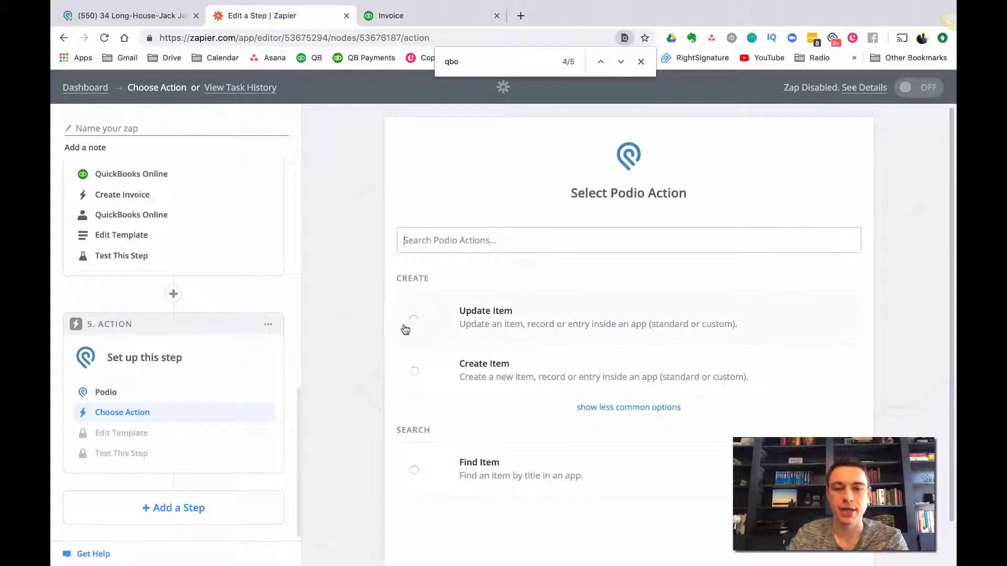
{"action": "left_click", "coordinate": [415, 319]}
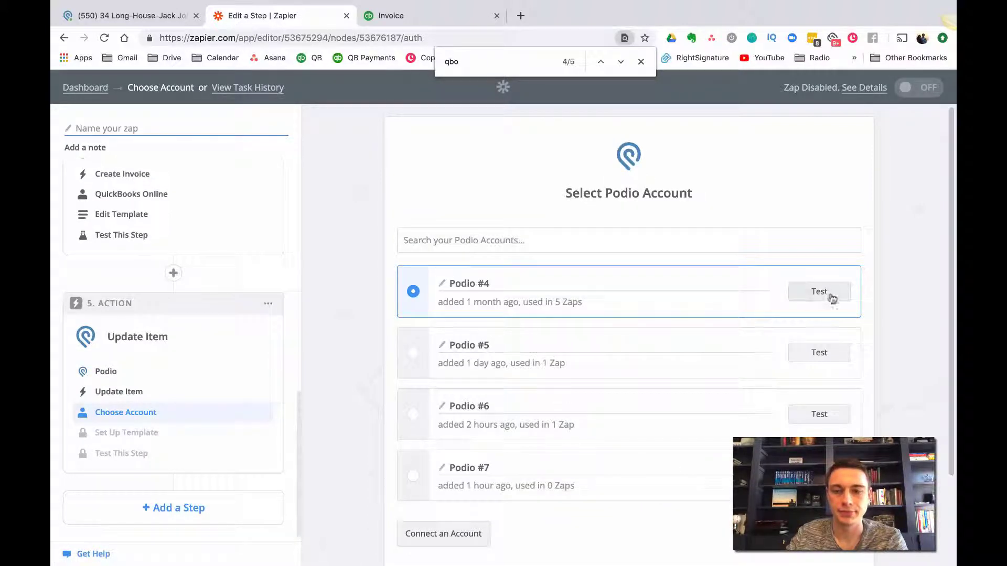
Continue with the Podio #4 account for the Update Item step and choose Income Digs as the organization.
{"action": "scroll", "coordinate": [656, 446], "scroll_direction": "down", "scroll_amount": 2}
{"action": "left_click", "coordinate": [656, 445]}
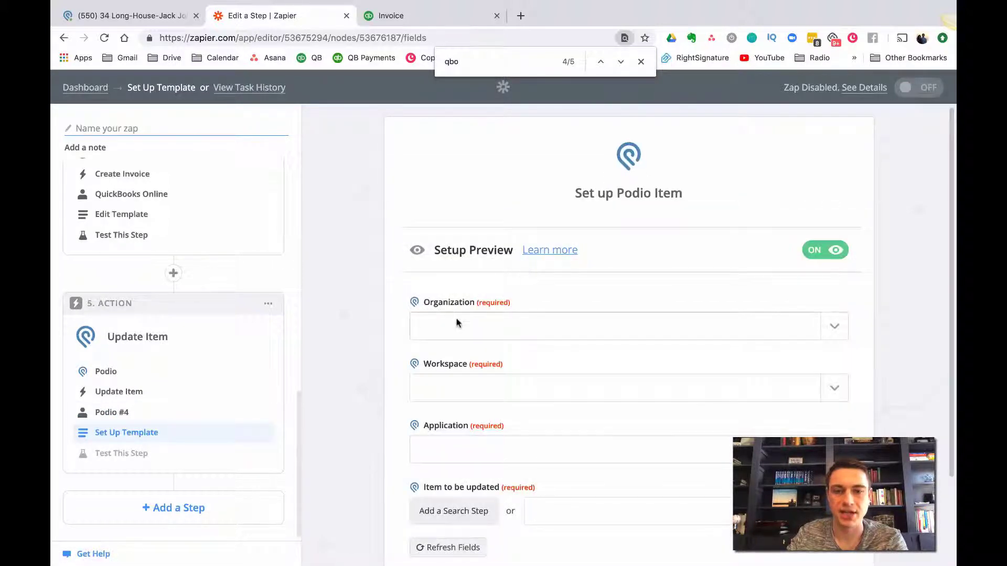
{"action": "left_click", "coordinate": [457, 322]}
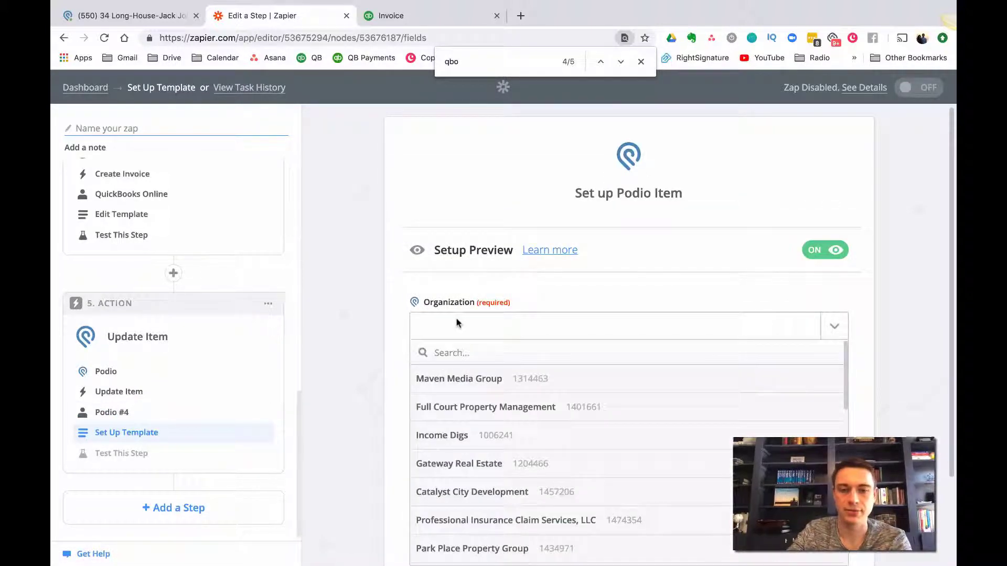
{"action": "type", "text": "inc"}
{"action": "left_click", "coordinate": [462, 384]}
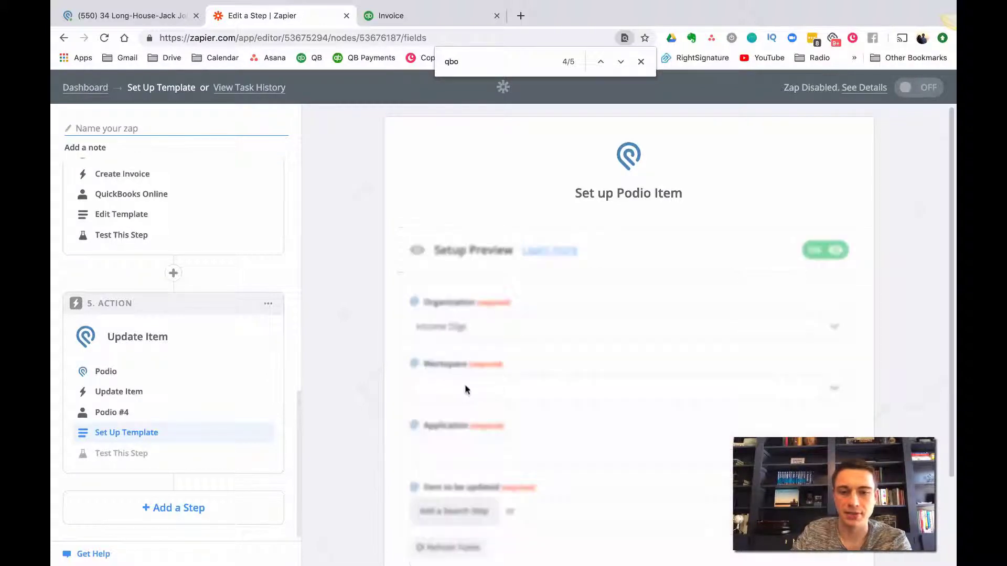
Set the workspace to Property Management and the application to Invoices.
{"action": "left_click", "coordinate": [456, 397]}
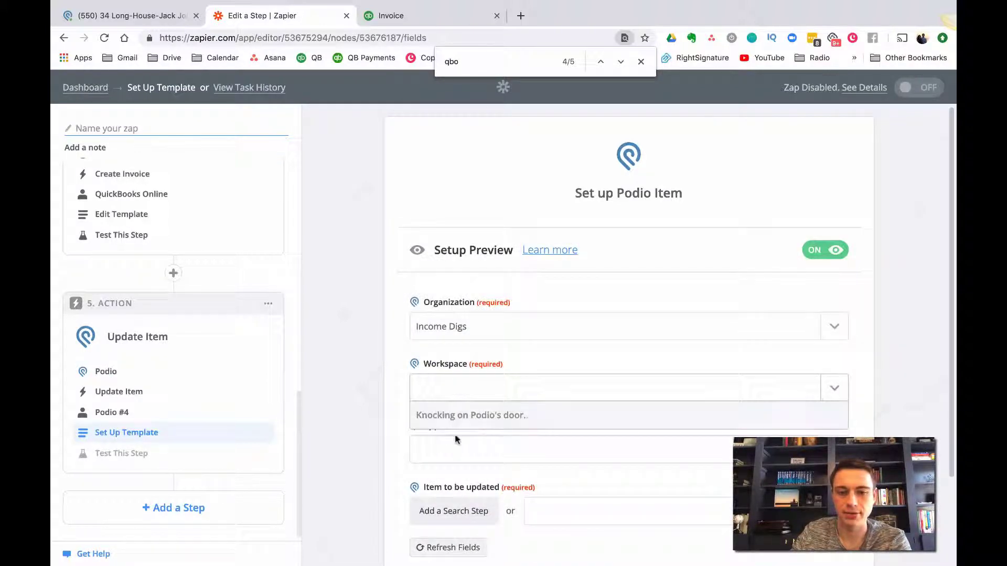
{"action": "scroll", "coordinate": [439, 459], "scroll_direction": "down", "scroll_amount": 1}
{"action": "left_click", "coordinate": [443, 447]}
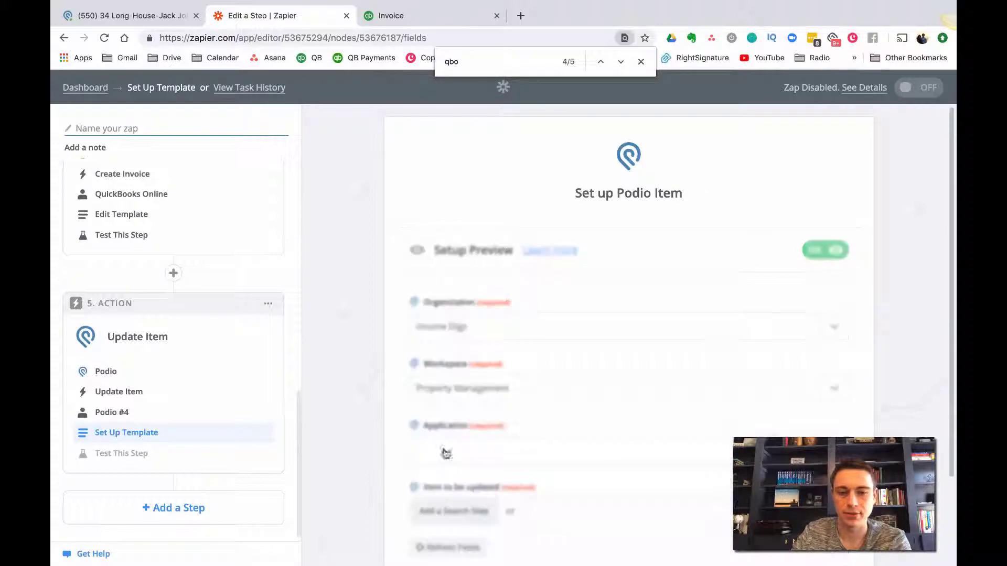
{"action": "left_click", "coordinate": [445, 449]}
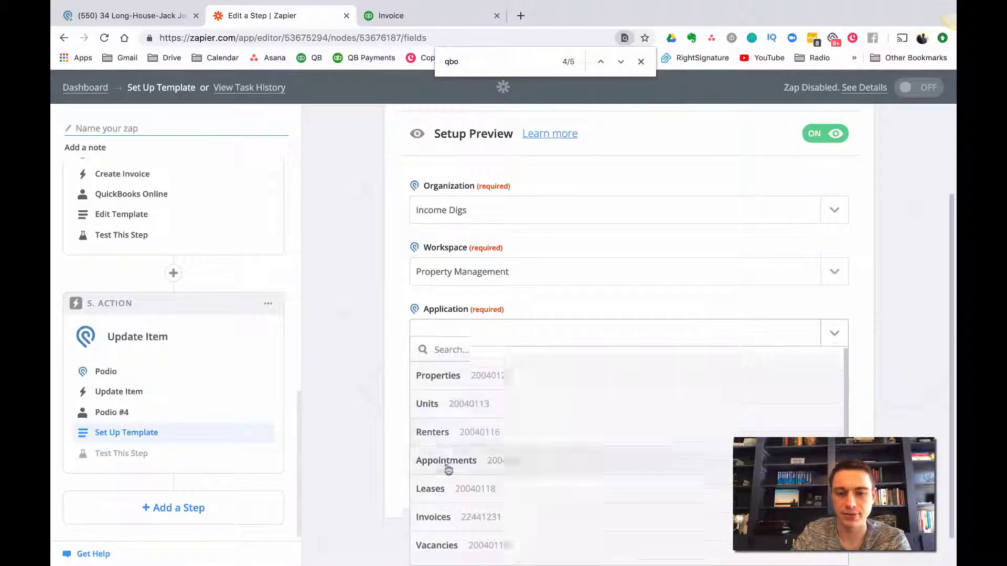
{"action": "left_click", "coordinate": [486, 509]}
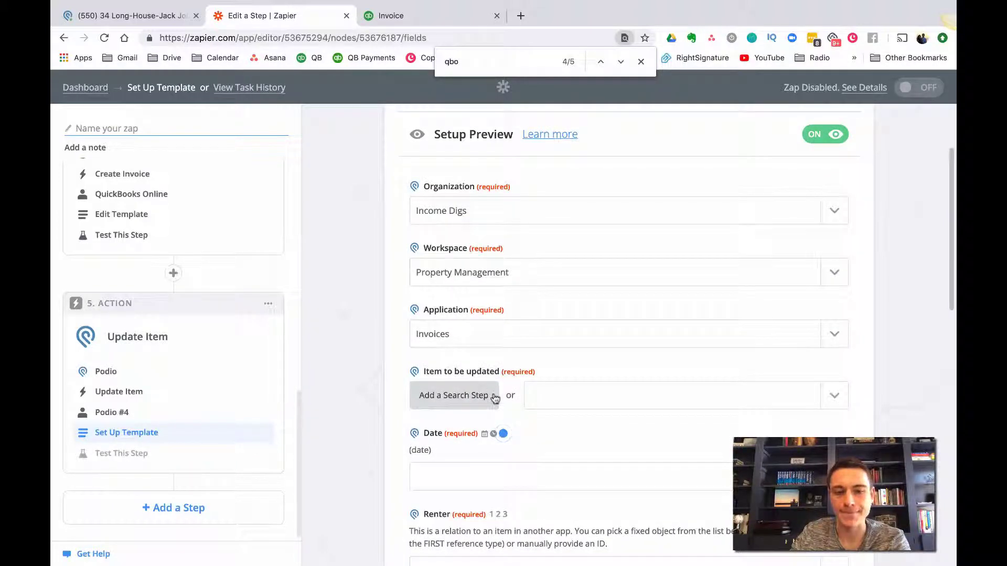
Set Item to be updated to a custom value and map it to the Item ID from step 1's New Action.
{"action": "scroll", "coordinate": [555, 407], "scroll_direction": "down", "scroll_amount": 3}
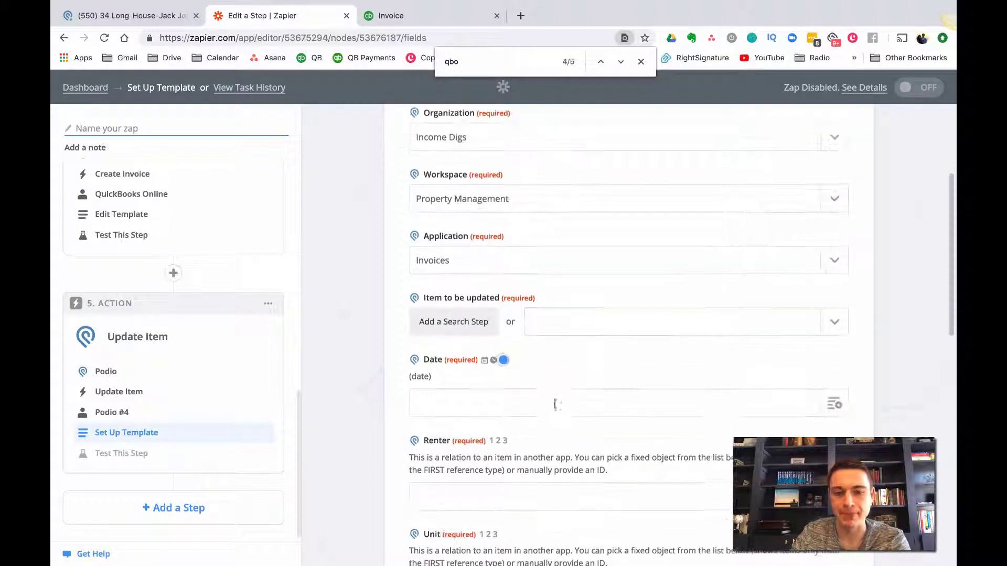
{"action": "left_click", "coordinate": [835, 326]}
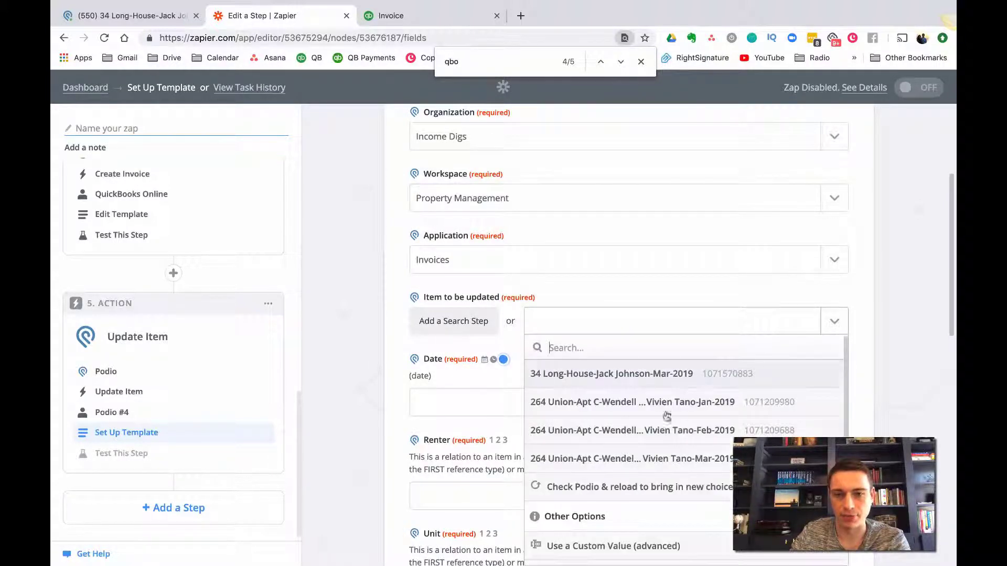
{"action": "scroll", "coordinate": [655, 425], "scroll_direction": "down", "scroll_amount": 1}
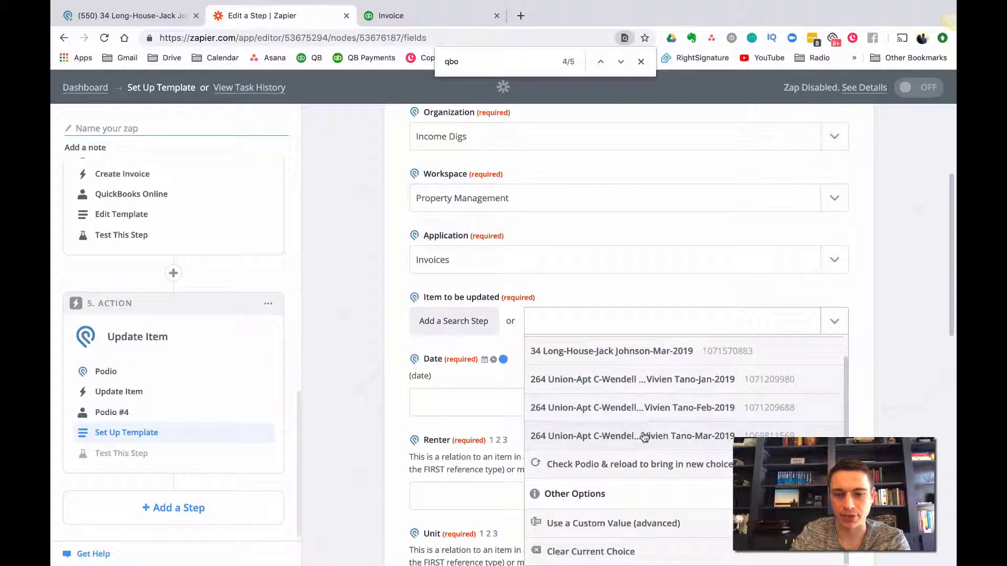
{"action": "left_click", "coordinate": [602, 524]}
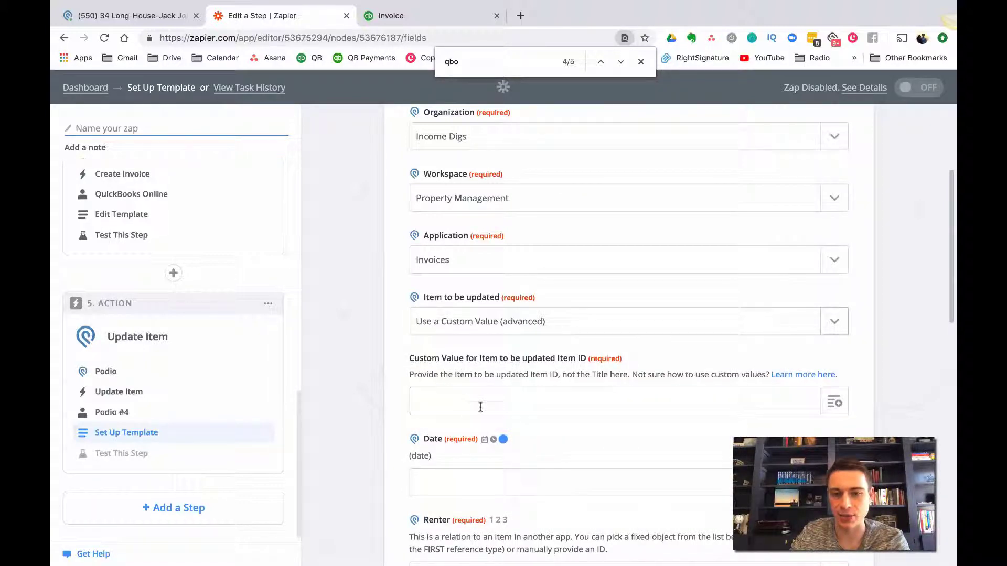
{"action": "left_click", "coordinate": [835, 404]}
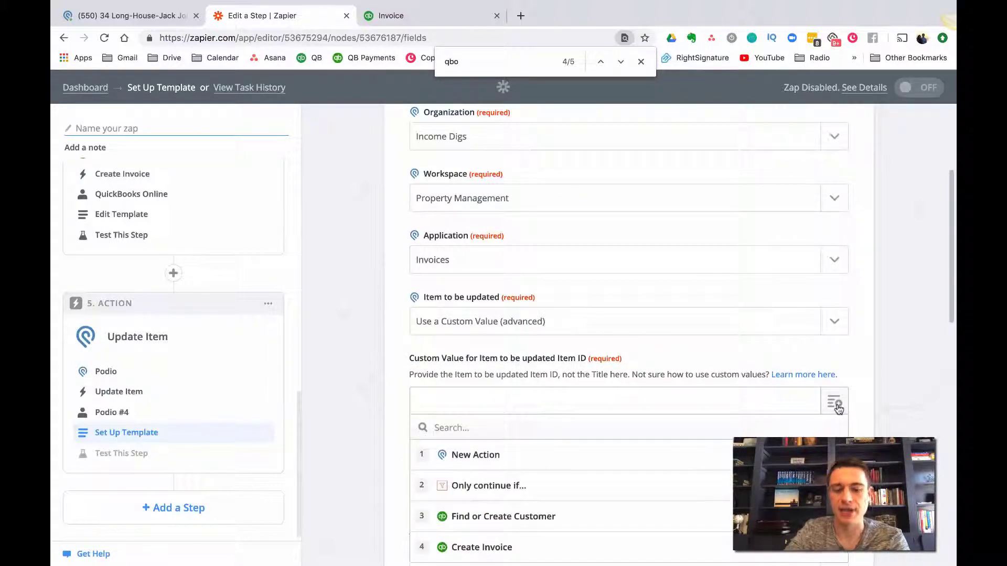
{"action": "type", "text": "Item "}
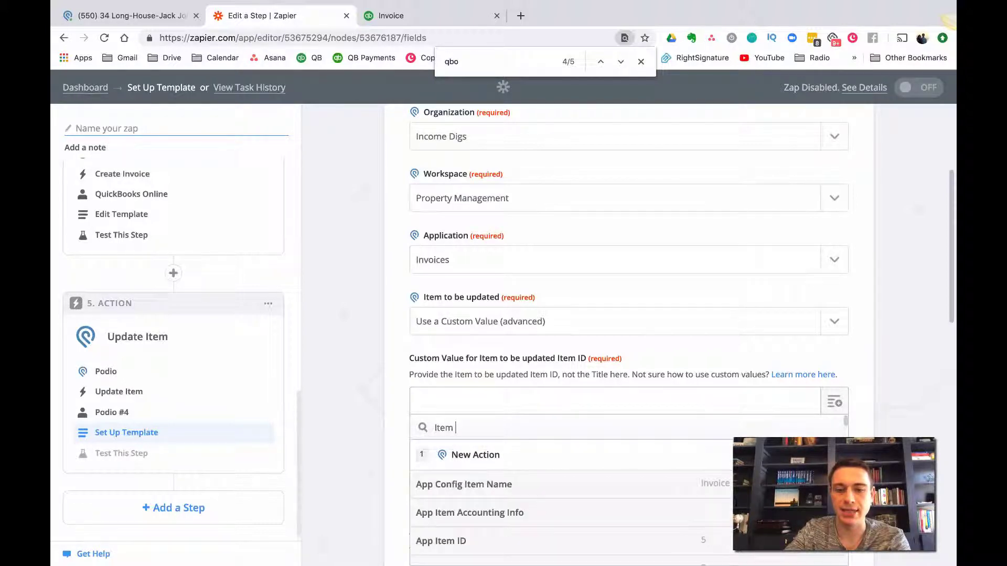
{"action": "type", "text": "ID"}
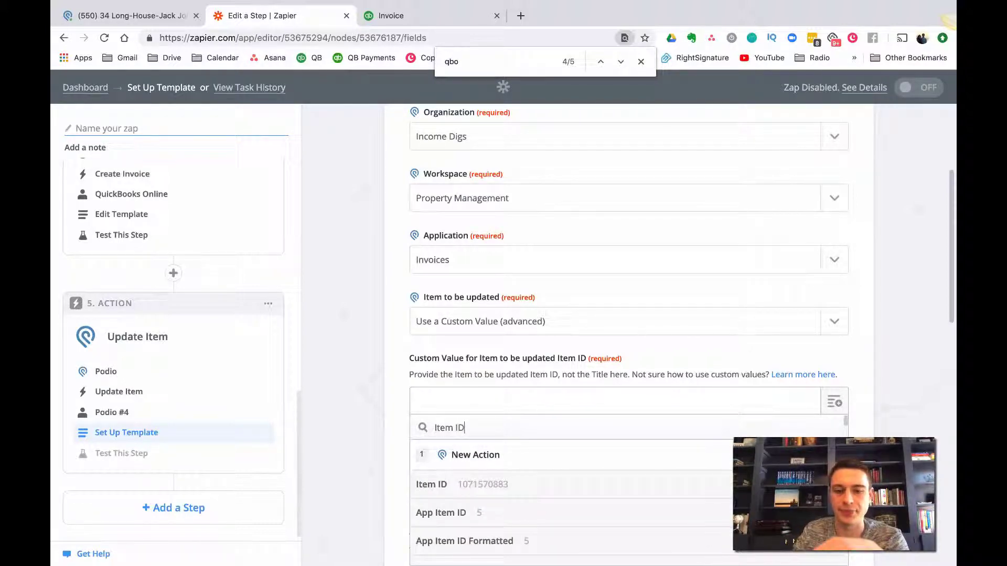
{"action": "left_click", "coordinate": [479, 485]}
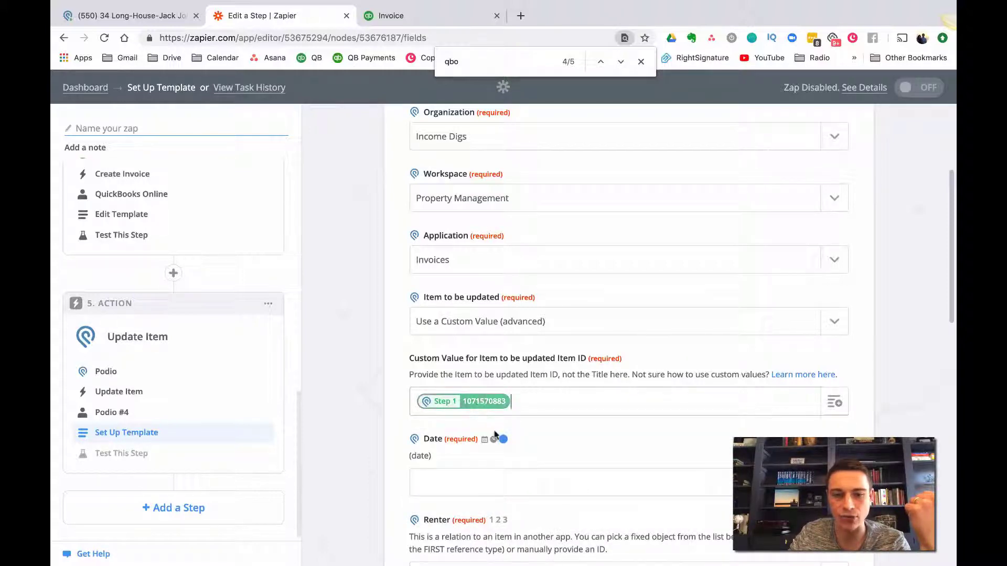
Switch to the Podio invoice, check the Item ID in its developer information, and return to Zapier.
{"action": "left_click", "coordinate": [100, 16]}
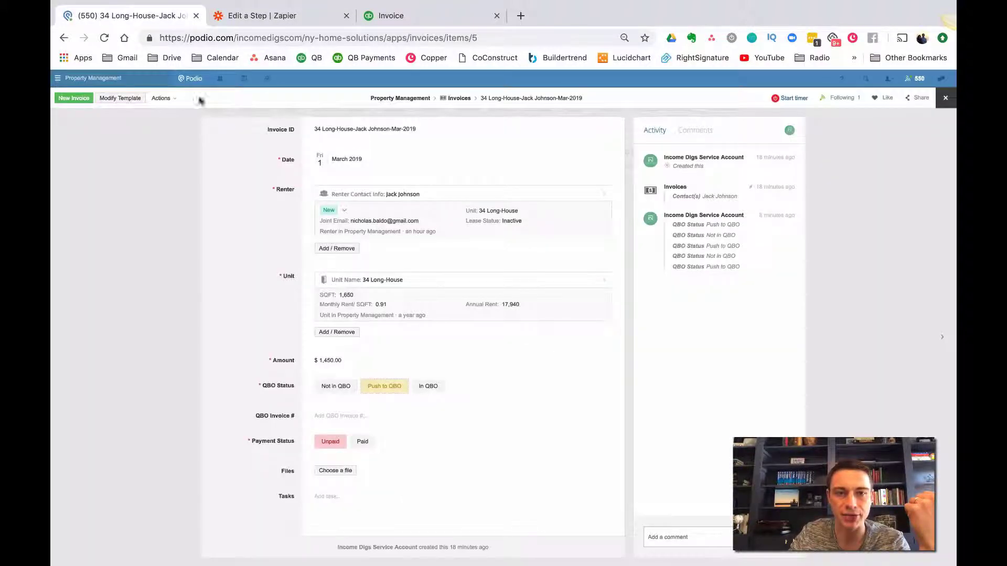
{"action": "left_click", "coordinate": [174, 101]}
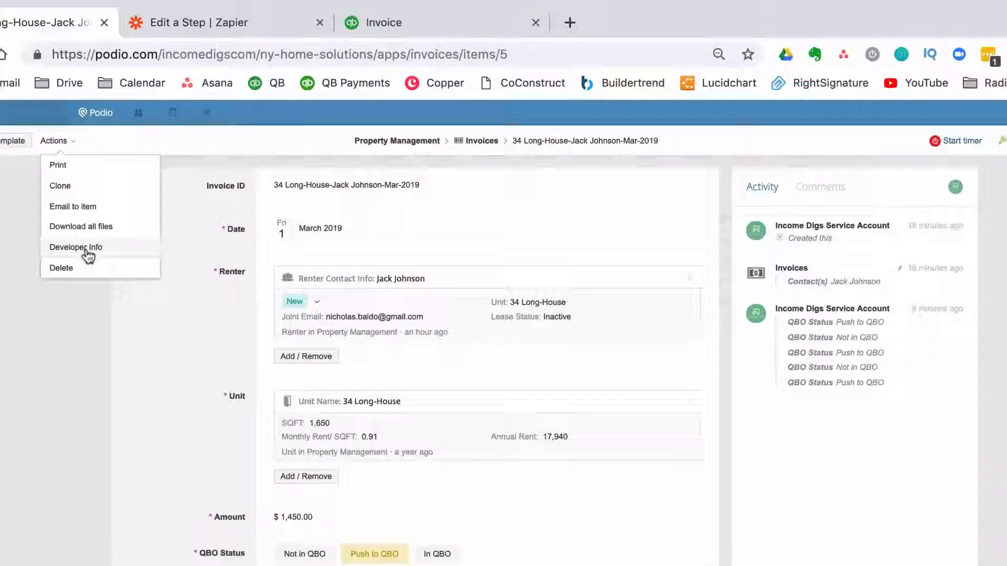
{"action": "left_click", "coordinate": [180, 175]}
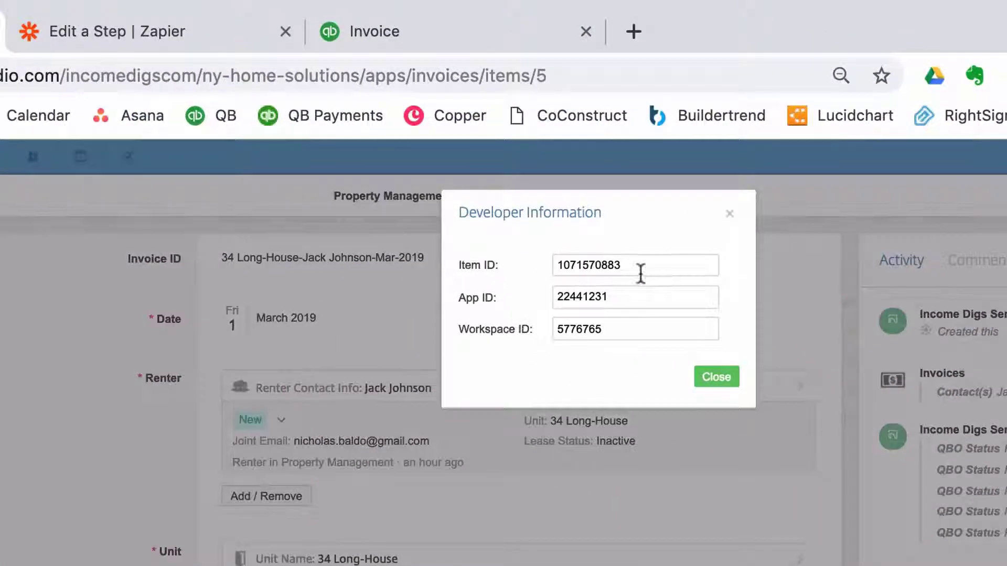
{"action": "left_click_drag", "start_coordinate": [524, 138], "coordinate": [463, 127]}
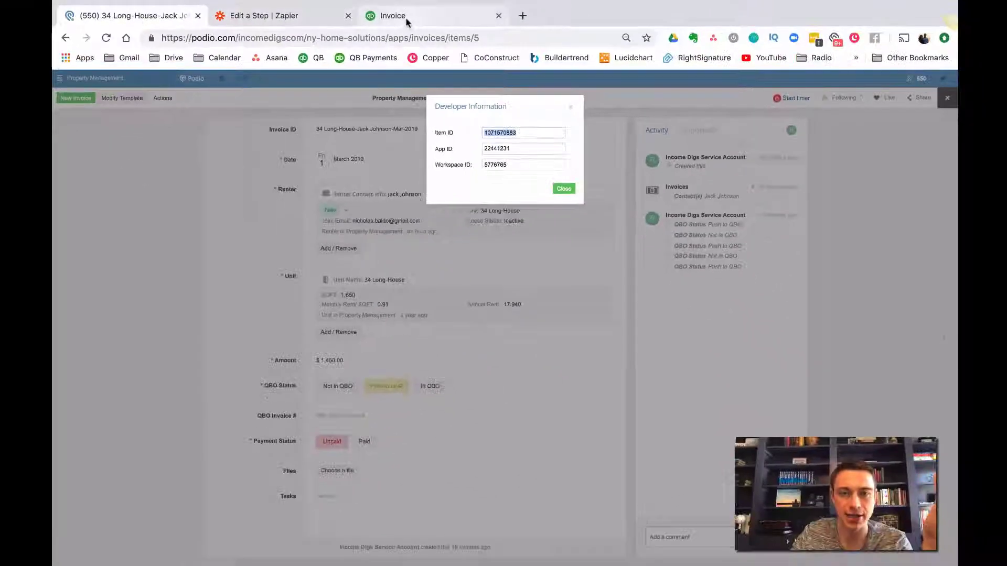
{"action": "left_click", "coordinate": [393, 36]}
{"action": "left_click", "coordinate": [276, 19]}
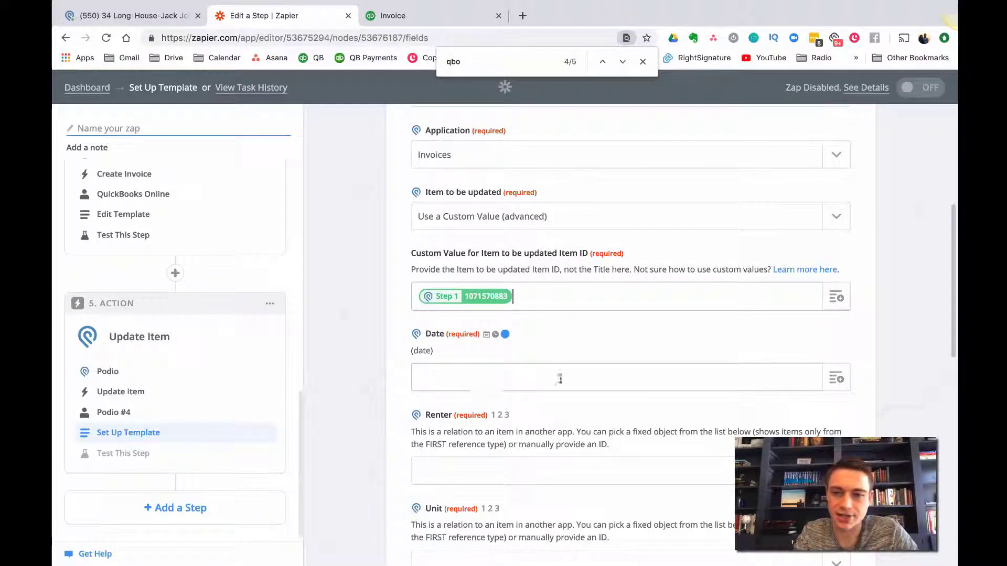
Map the Date field to Fields Date Start Date from step 1's New Action.
{"action": "left_click", "coordinate": [838, 385]}
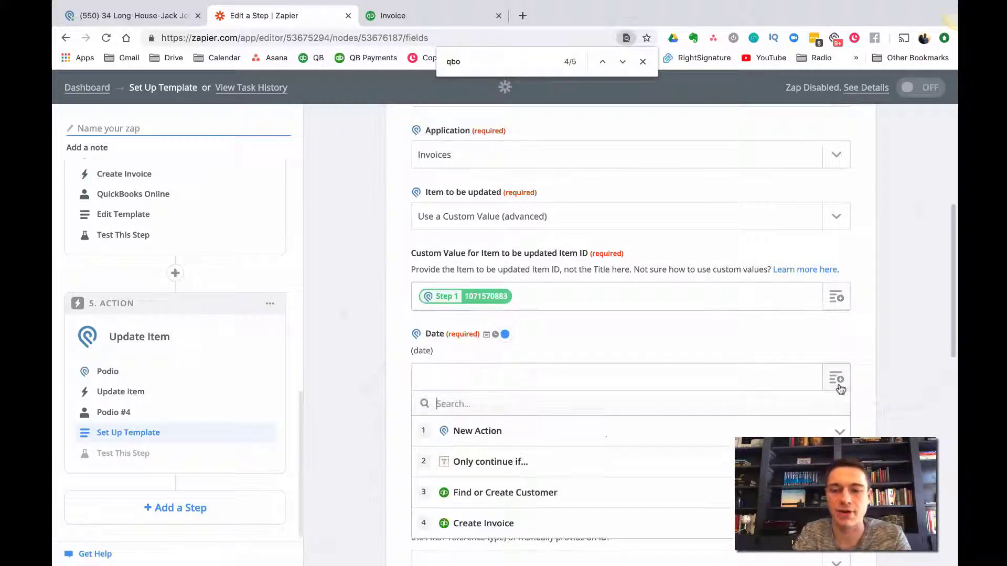
{"action": "left_click", "coordinate": [513, 436]}
{"action": "scroll", "coordinate": [546, 344], "scroll_direction": "down", "scroll_amount": 2}
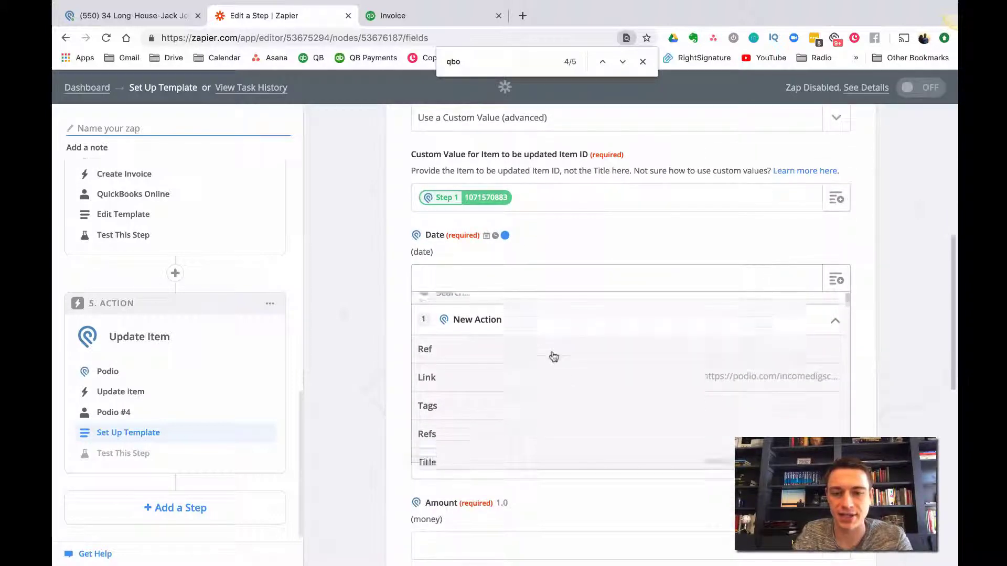
{"action": "scroll", "coordinate": [545, 357], "scroll_direction": "up", "scroll_amount": 1}
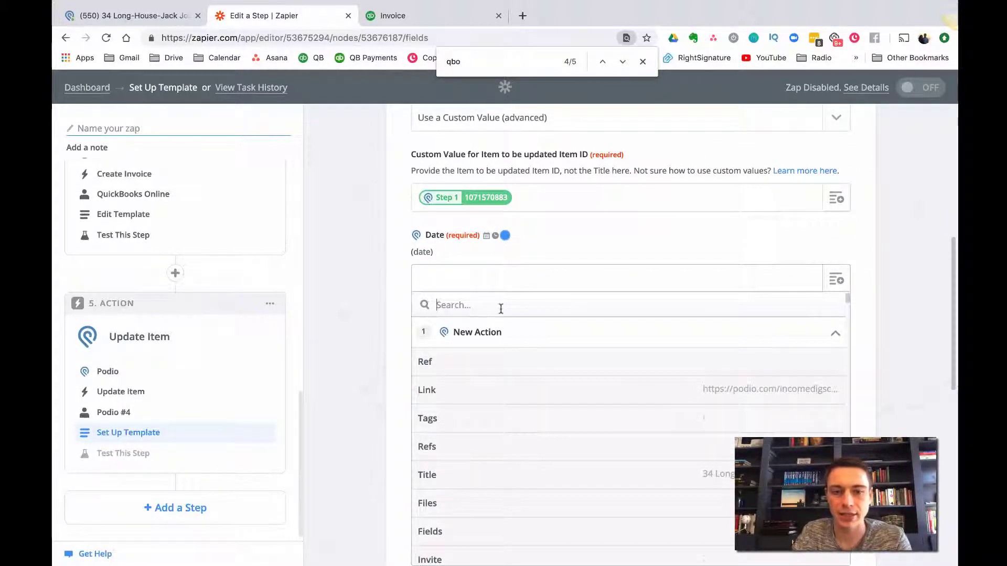
{"action": "type", "text": "date"}
{"action": "scroll", "coordinate": [691, 467], "scroll_direction": "down", "scroll_amount": 2}
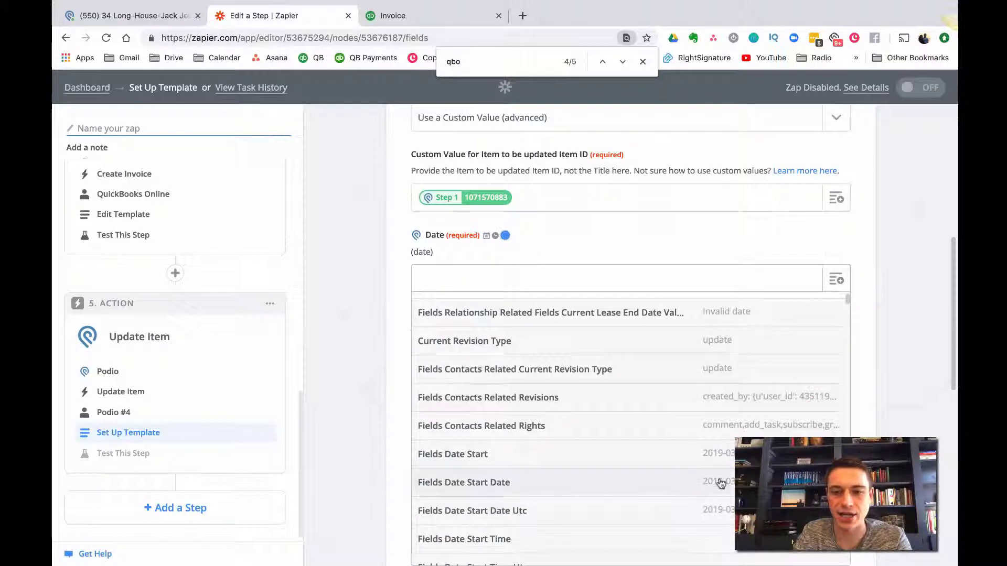
{"action": "left_click", "coordinate": [697, 490]}
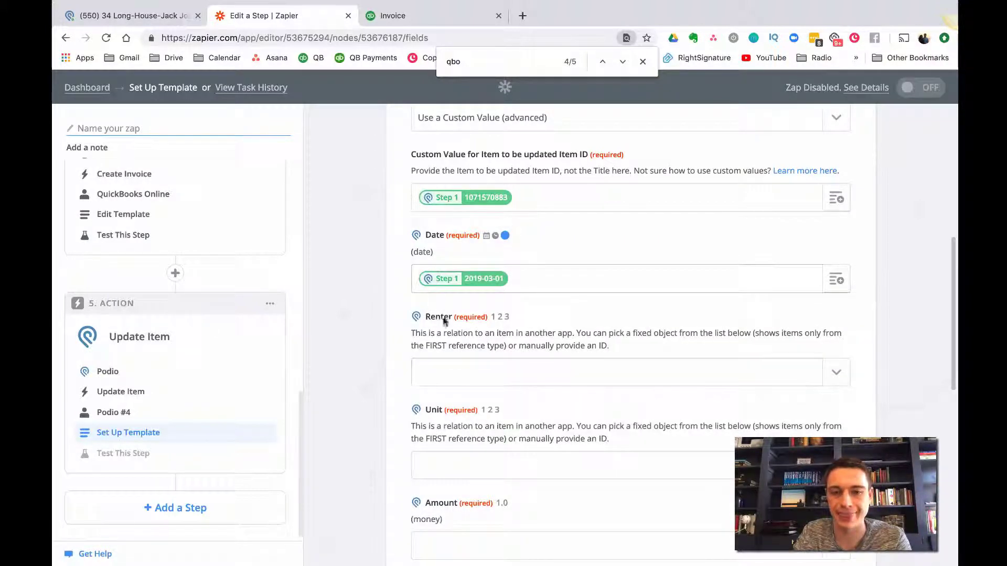
Switch to Podio, open the renter linked to the invoice, and copy its Item ID from the developer information.
{"action": "left_click", "coordinate": [157, 17]}
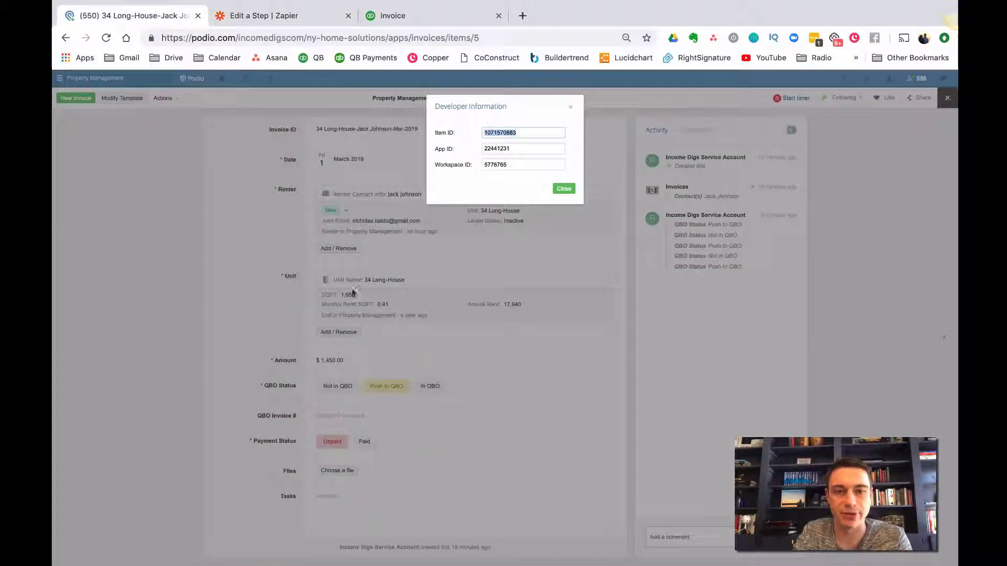
{"action": "left_click", "coordinate": [561, 190]}
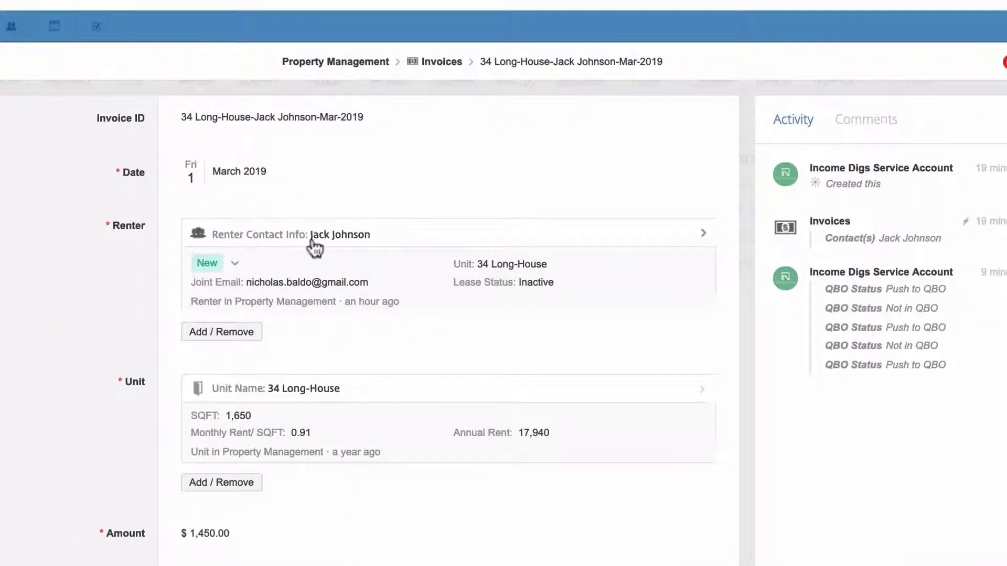
{"action": "left_click", "coordinate": [236, 244]}
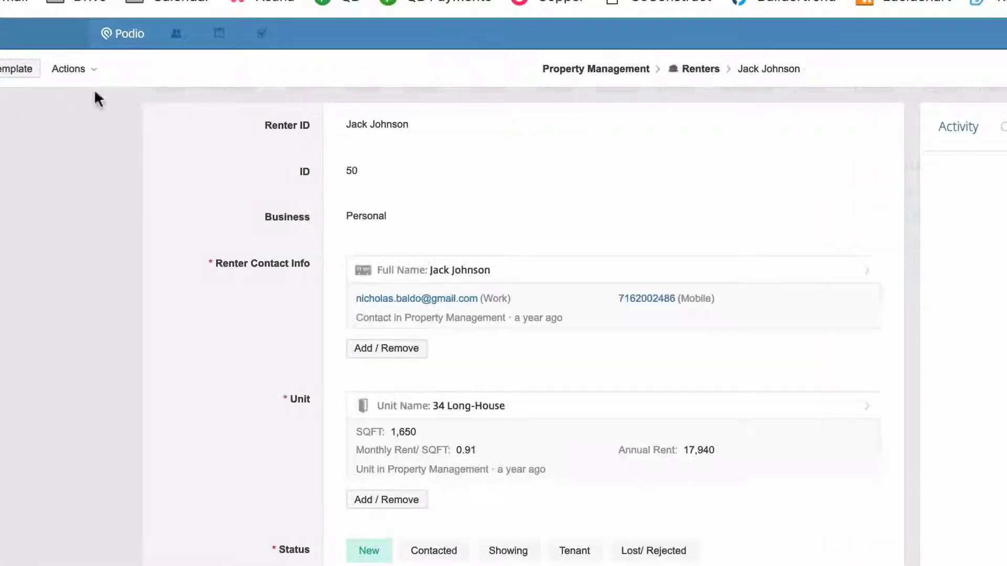
{"action": "left_click", "coordinate": [73, 73]}
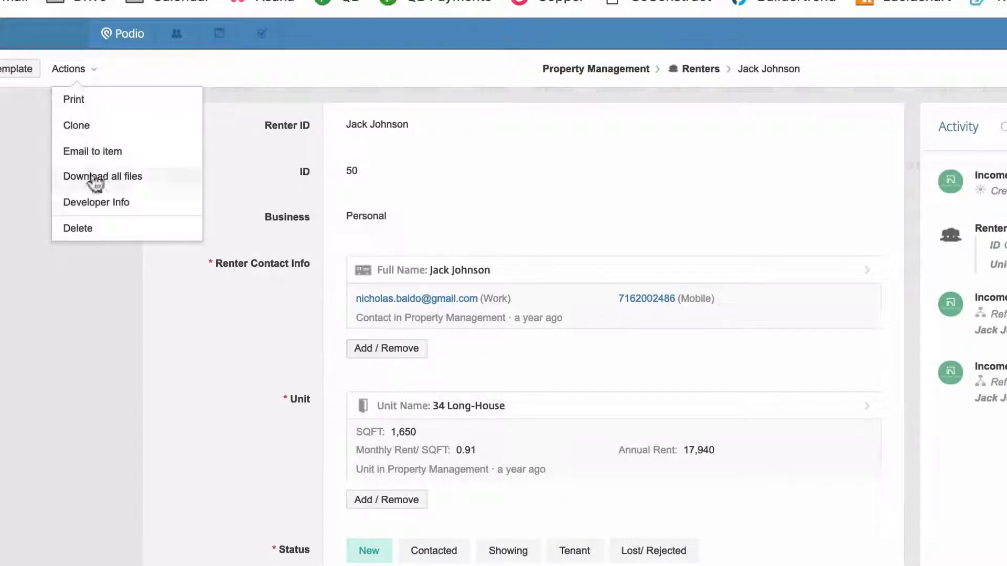
{"action": "left_click", "coordinate": [103, 201]}
{"action": "left_click_drag", "start_coordinate": [741, 131], "coordinate": [510, 112]}
{"action": "key", "text": "super+c"}
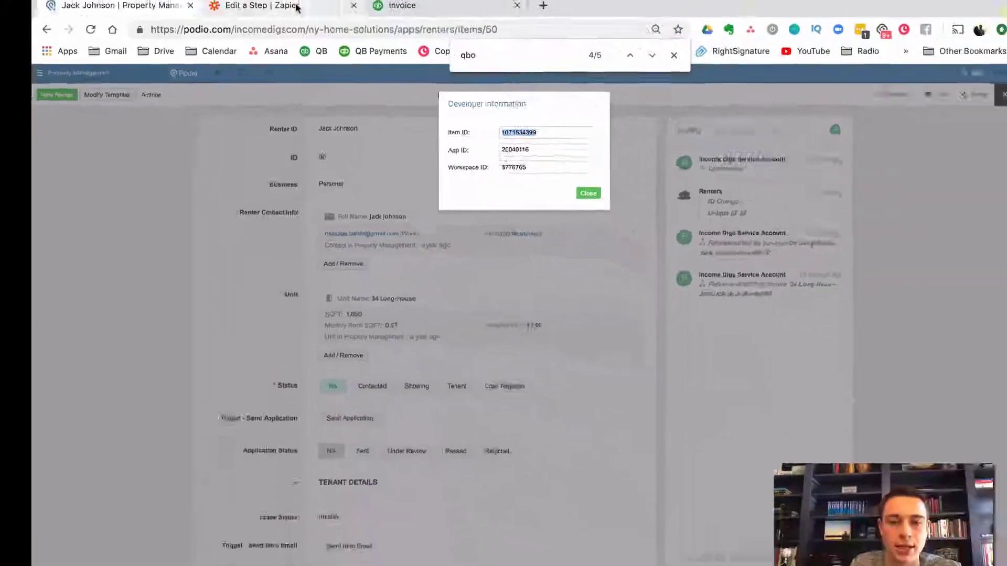
Switch to Zapier, set Renter to a custom value and map it to Fields Relationship Related Item ID from step 1's New Action.
{"action": "key", "text": "ctrl+Tab"}
{"action": "left_click", "coordinate": [693, 382]}
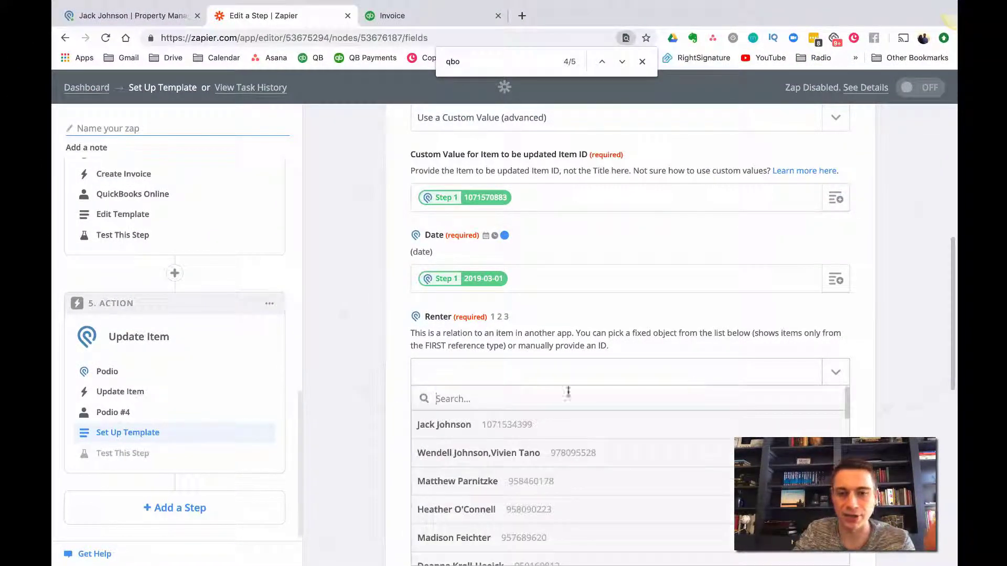
{"action": "scroll", "coordinate": [447, 395], "scroll_direction": "down", "scroll_amount": 15}
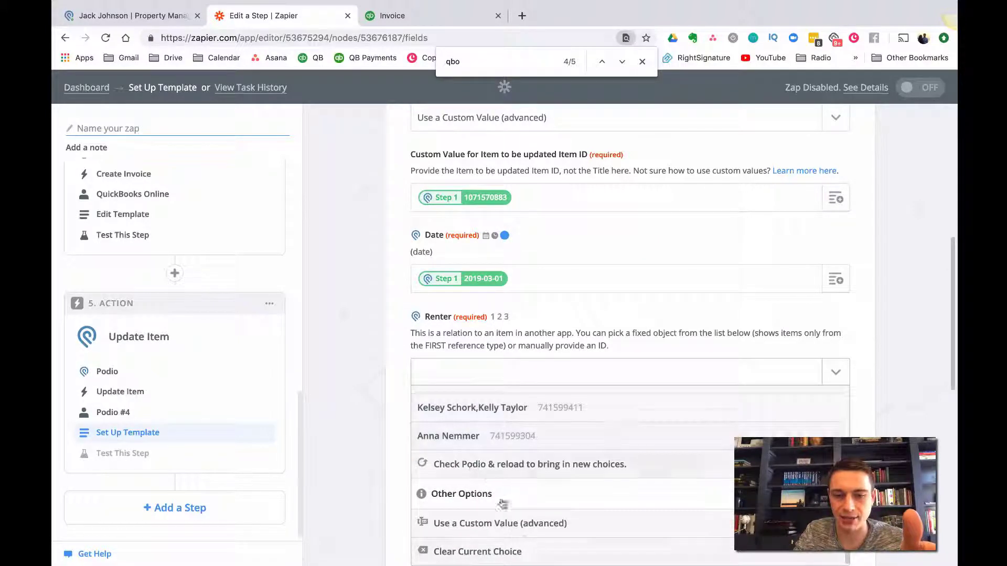
{"action": "left_click", "coordinate": [526, 524]}
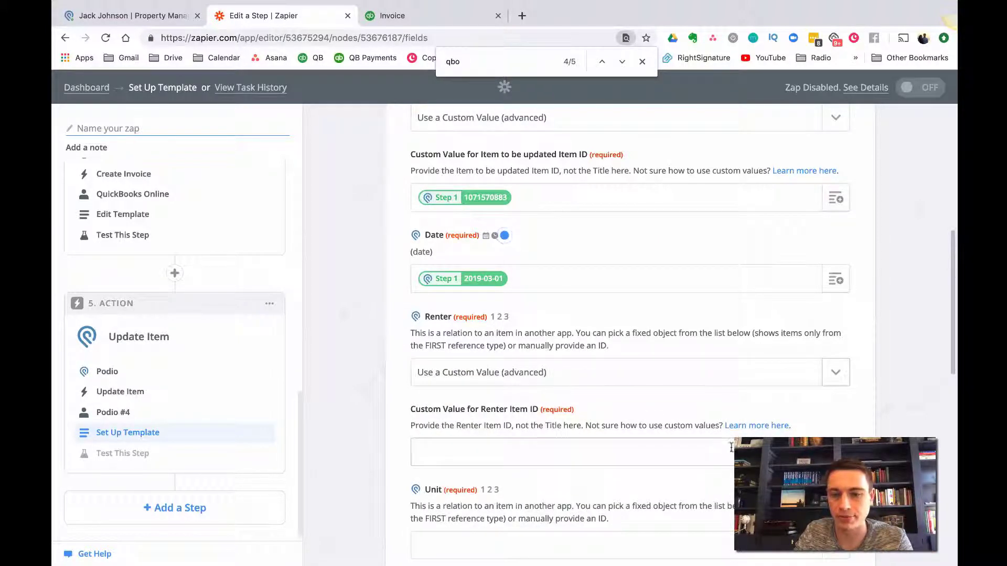
{"action": "left_click", "coordinate": [475, 455]}
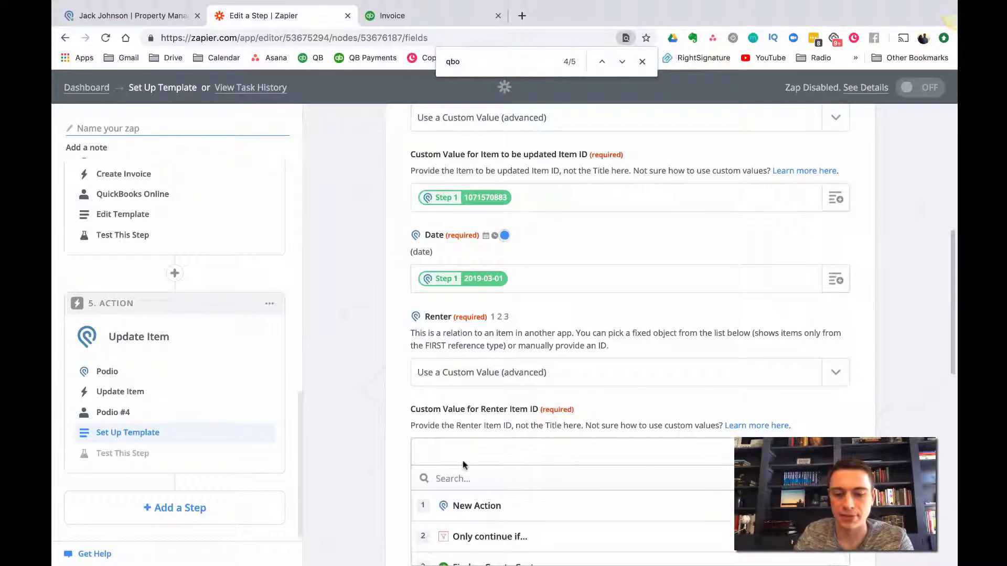
{"action": "key", "text": "super+v"}
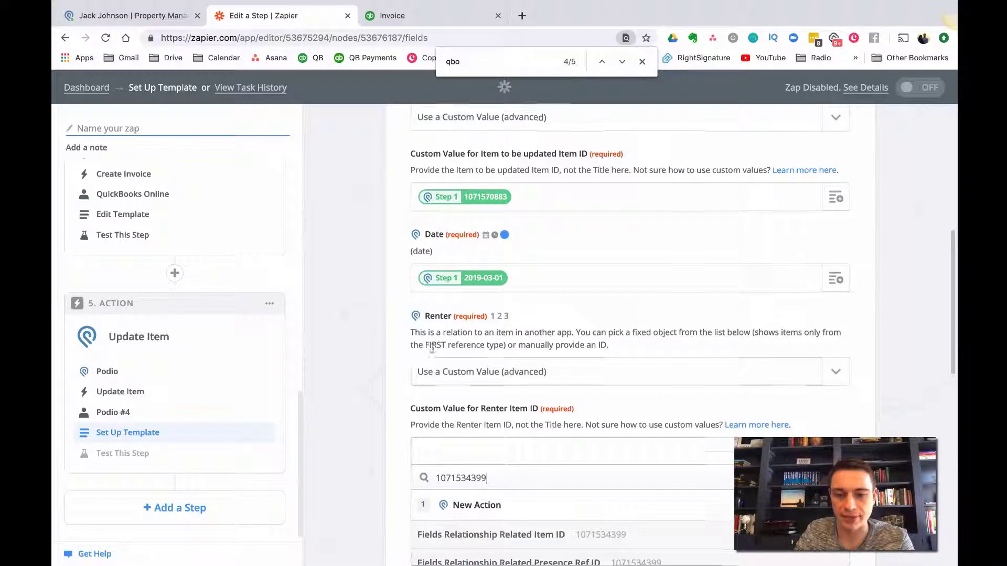
{"action": "scroll", "coordinate": [524, 435], "scroll_direction": "down", "scroll_amount": 2}
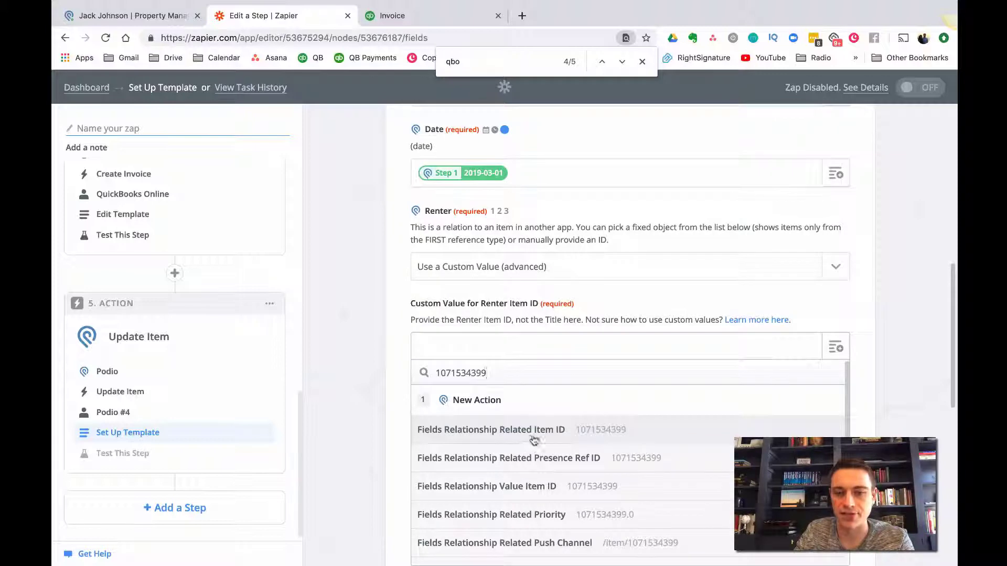
{"action": "left_click", "coordinate": [534, 431]}
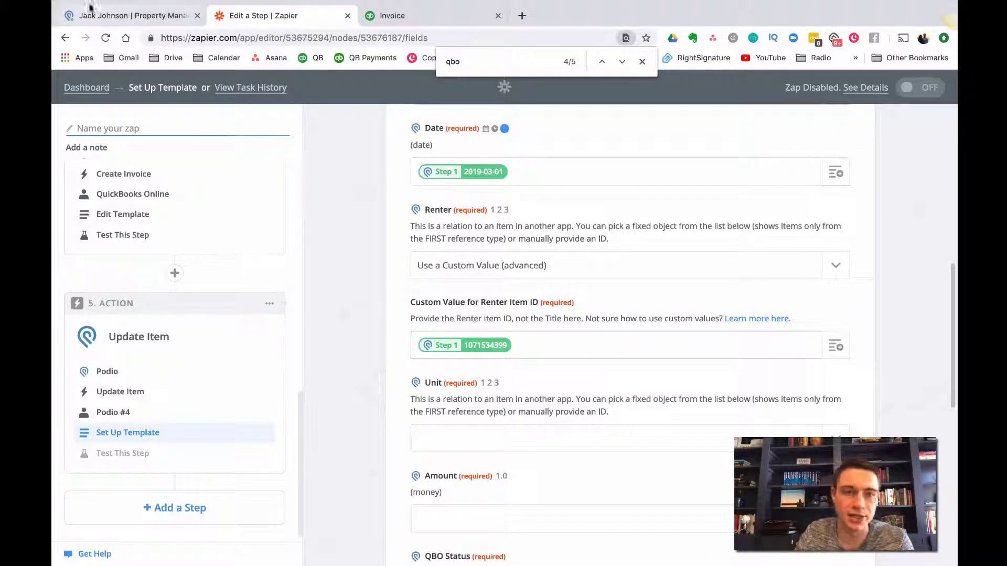
Switch to Podio, return to the invoice, open its linked unit and copy the unit's Item ID from the developer information.
{"action": "left_click", "coordinate": [121, 16]}
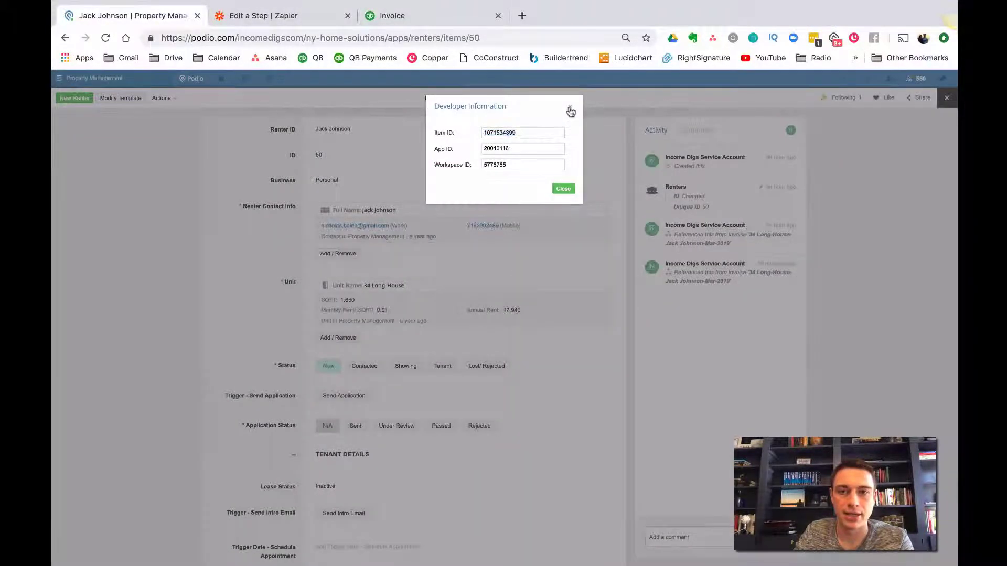
{"action": "left_click", "coordinate": [570, 107]}
{"action": "left_click", "coordinate": [65, 37]}
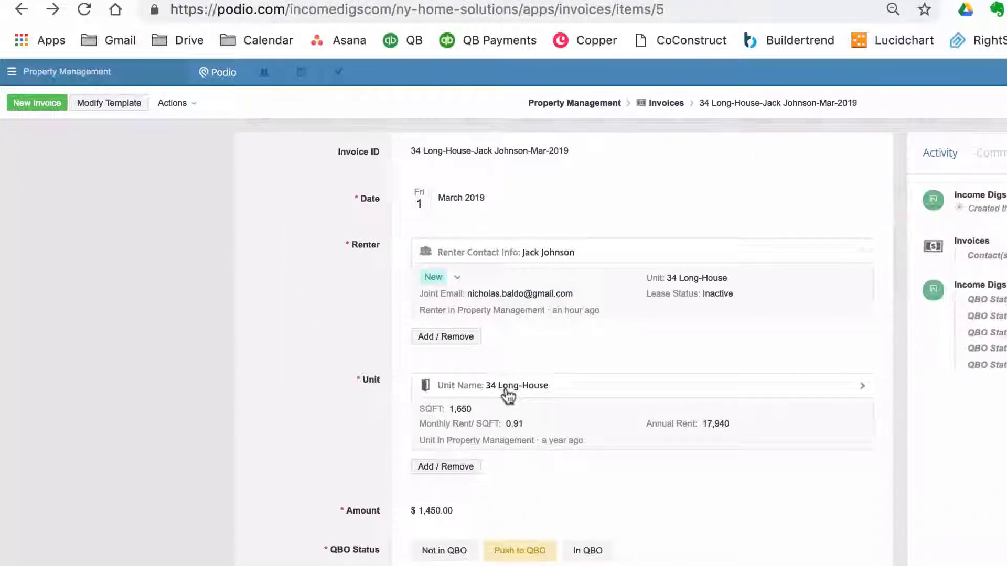
{"action": "left_click", "coordinate": [377, 286]}
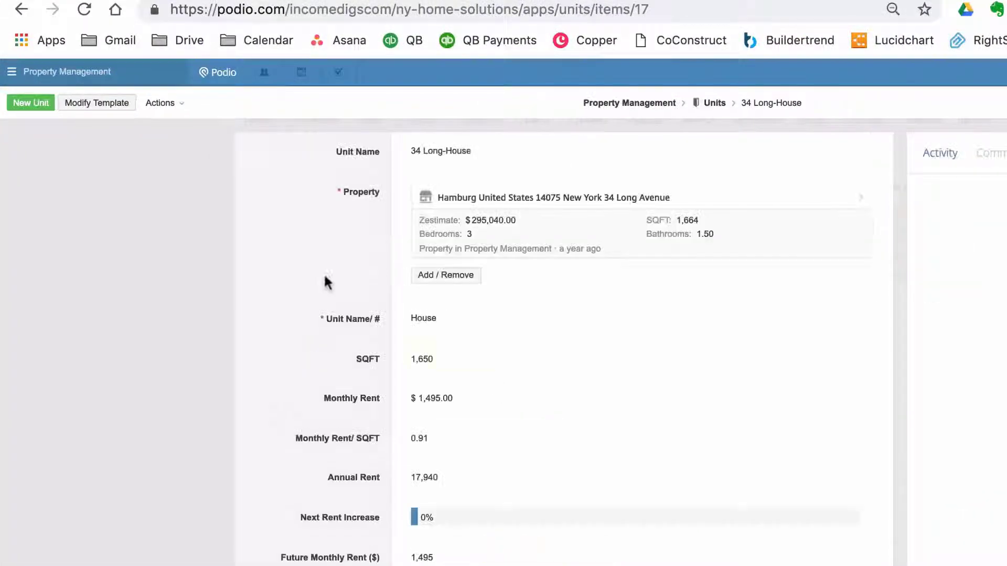
{"action": "left_click", "coordinate": [166, 103]}
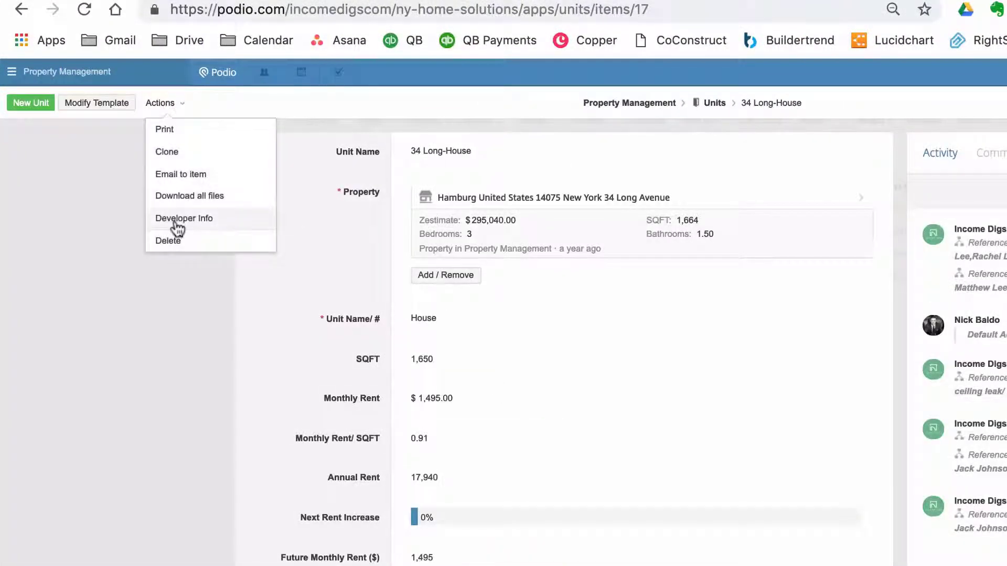
{"action": "left_click", "coordinate": [176, 219]}
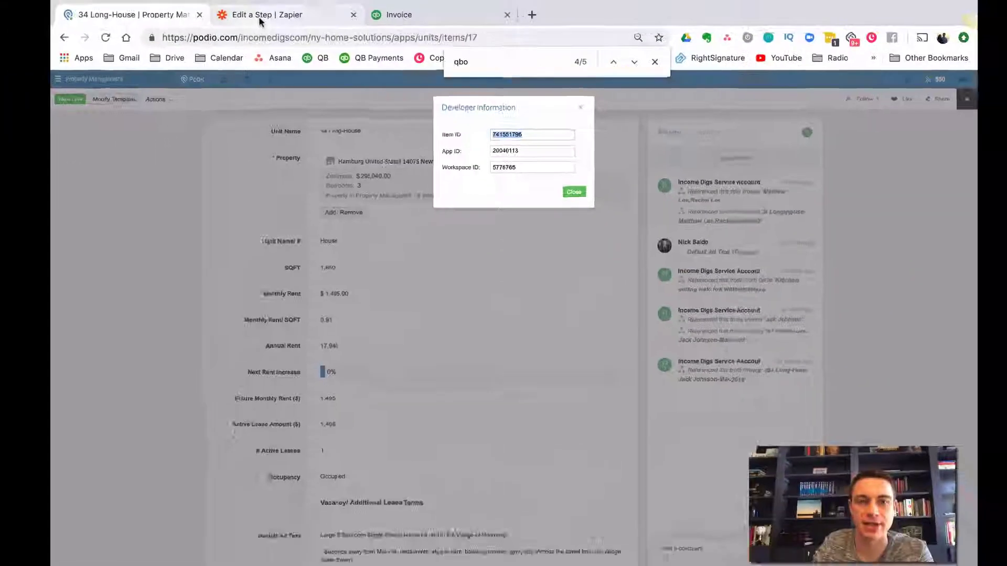
Switch to Zapier, set Unit to a custom value and map it to Fields Unit Related Item ID from step 1's New Action.
{"action": "key", "text": "ctrl+Tab"}
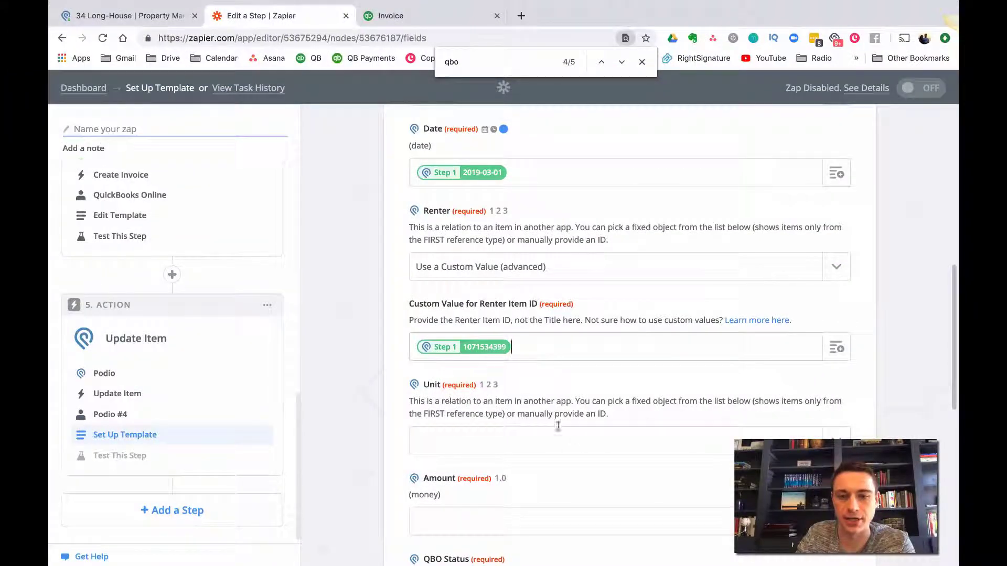
{"action": "left_click", "coordinate": [691, 440]}
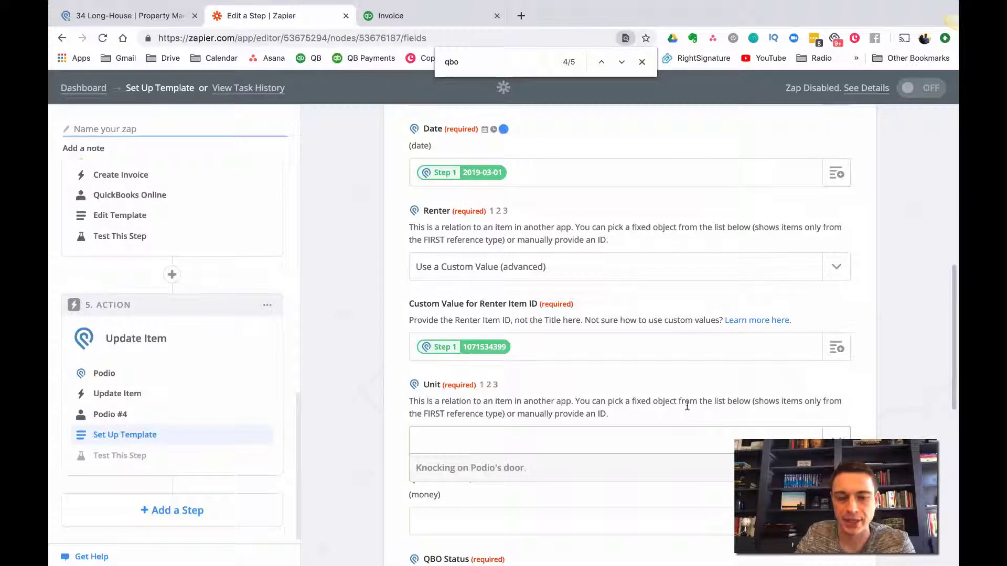
{"action": "scroll", "coordinate": [688, 405], "scroll_direction": "down", "scroll_amount": 10}
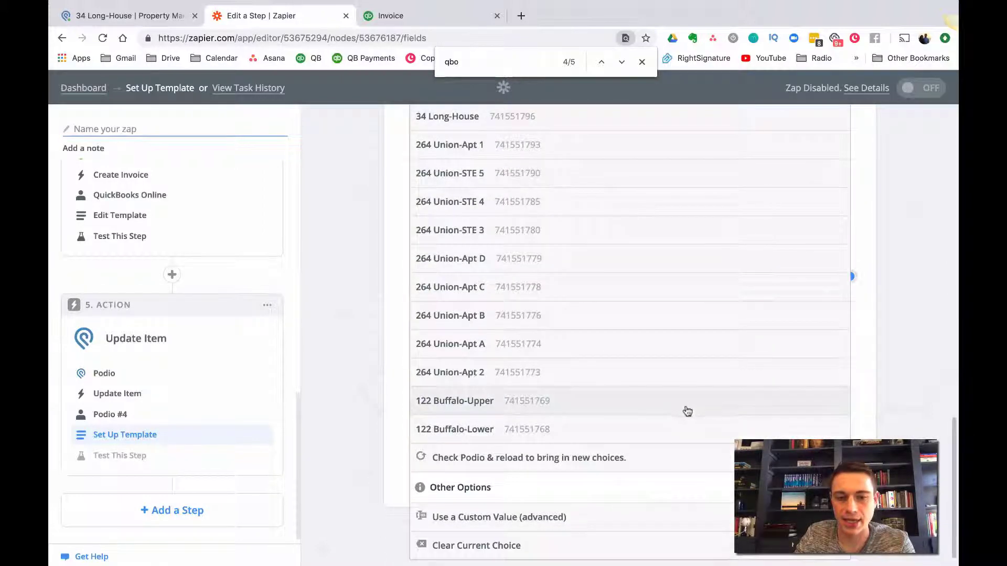
{"action": "left_click", "coordinate": [535, 517]}
{"action": "scroll", "coordinate": [549, 219], "scroll_direction": "up", "scroll_amount": 5}
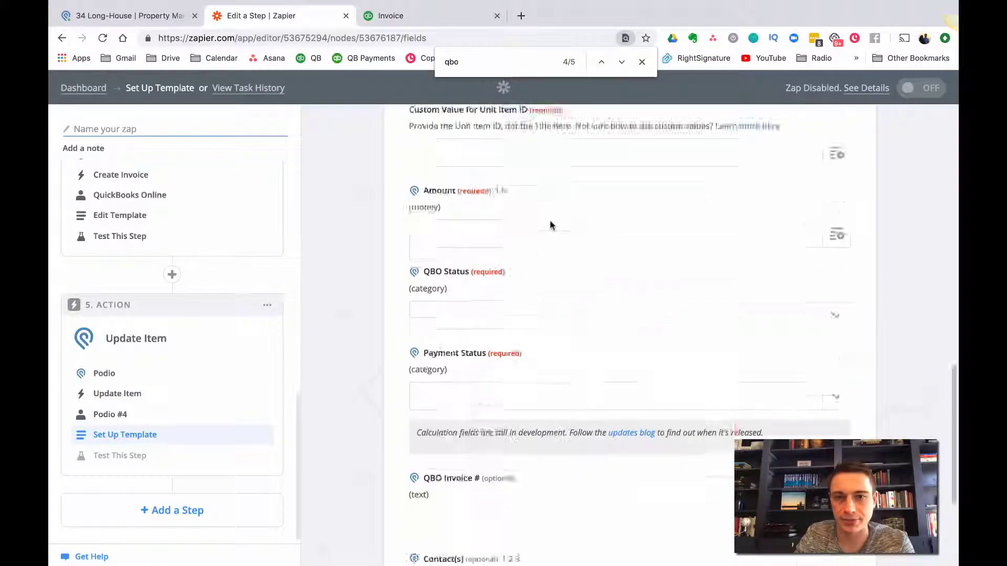
{"action": "scroll", "coordinate": [539, 231], "scroll_direction": "up", "scroll_amount": 2}
{"action": "left_click", "coordinate": [836, 313]}
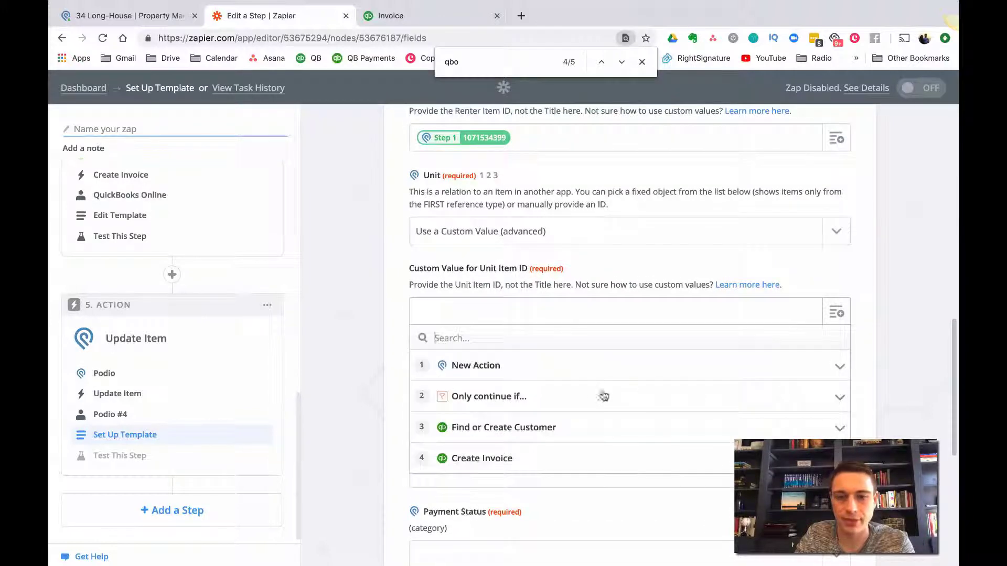
{"action": "type", "text": "741551796"}
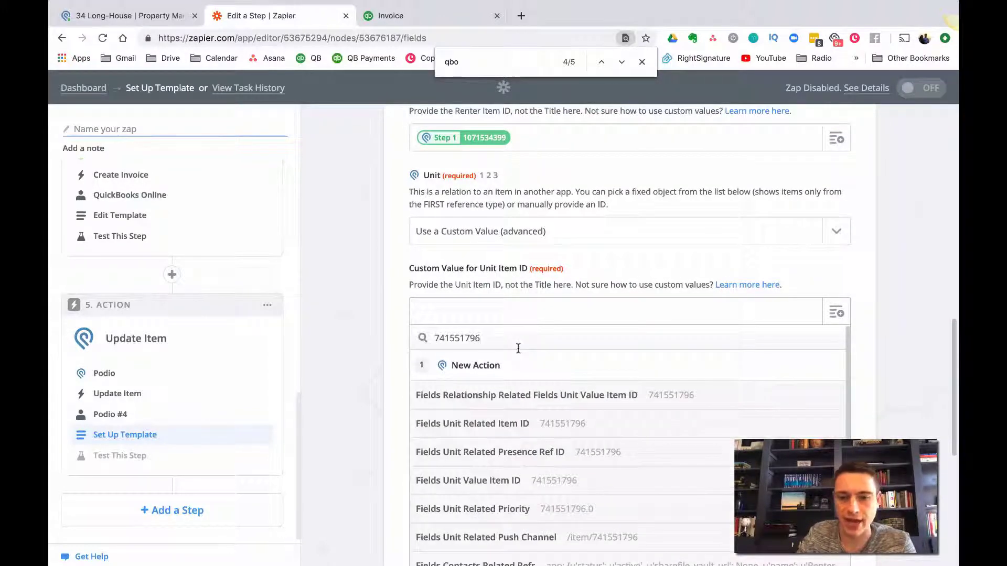
{"action": "left_click", "coordinate": [562, 428]}
Find 1450 among the available data and map the Amount field to Fields Amount Value from step 1's New Action.
{"action": "left_click", "coordinate": [496, 391]}
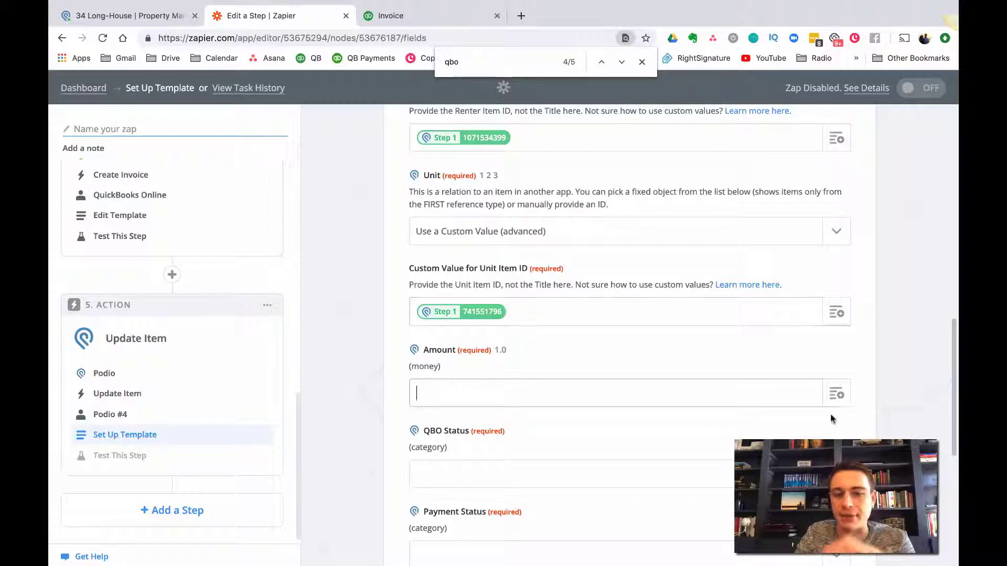
{"action": "left_click", "coordinate": [839, 398]}
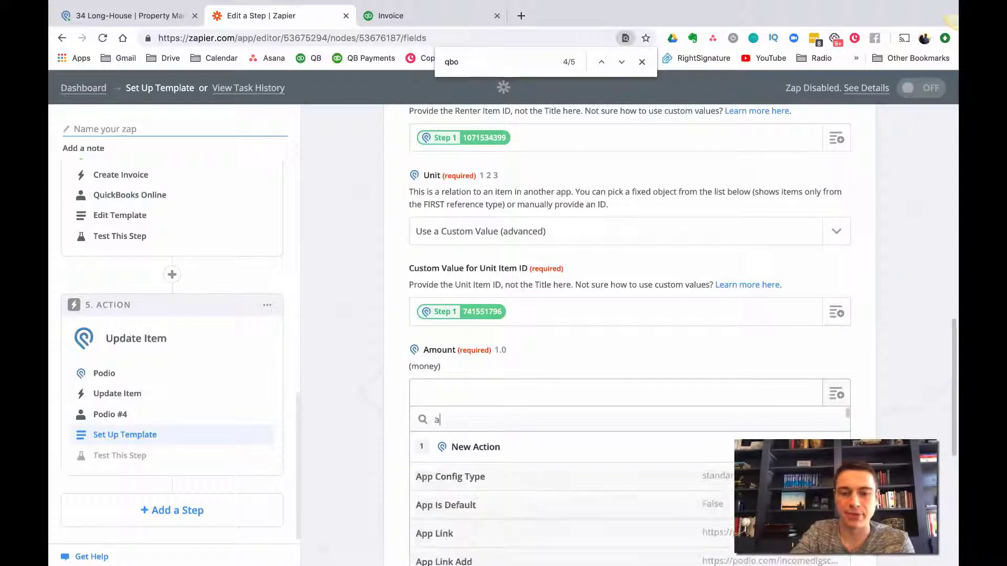
{"action": "type", "text": "1,450"}
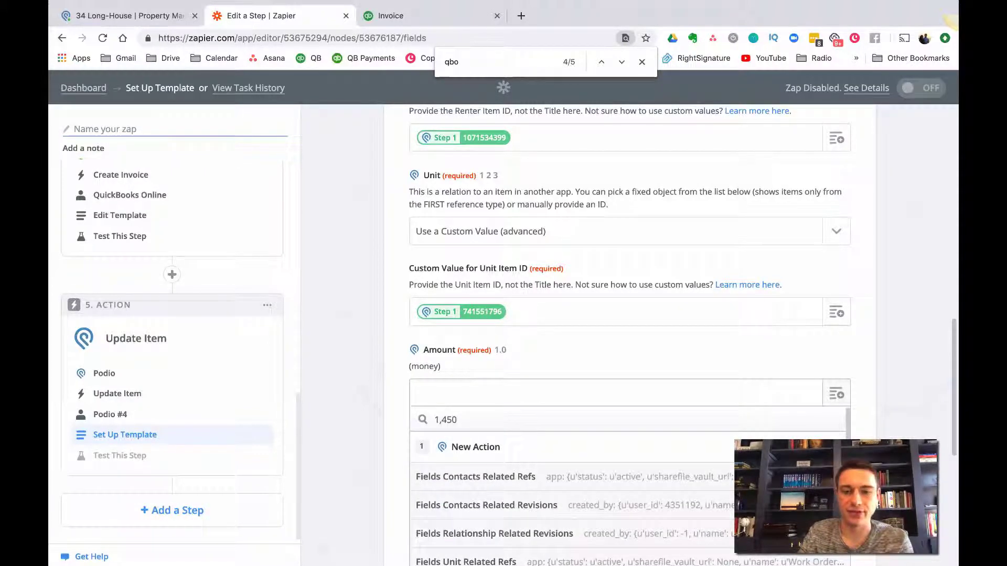
{"action": "key", "text": "ctrl+a"}
{"action": "type", "text": "1450"}
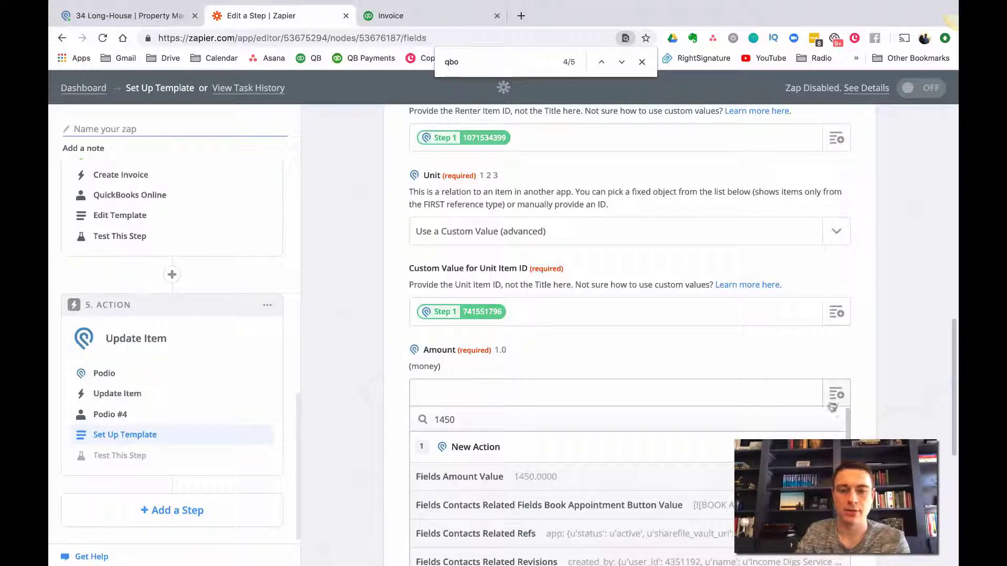
{"action": "left_click", "coordinate": [636, 478]}
Set QBO Status to In QBO and Payment Status to Unpaid.
{"action": "scroll", "coordinate": [606, 477], "scroll_direction": "down", "scroll_amount": 2}
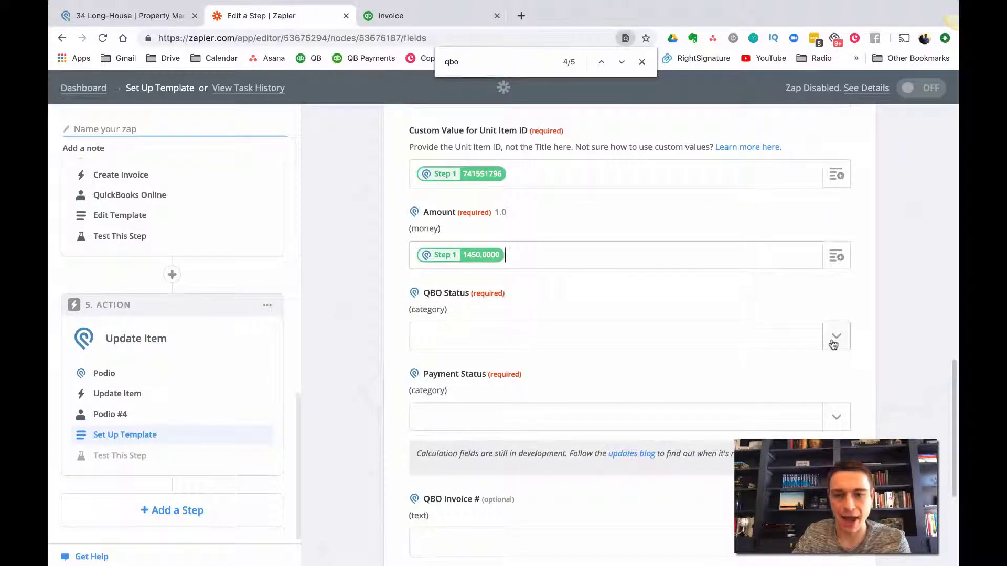
{"action": "left_click", "coordinate": [834, 345]}
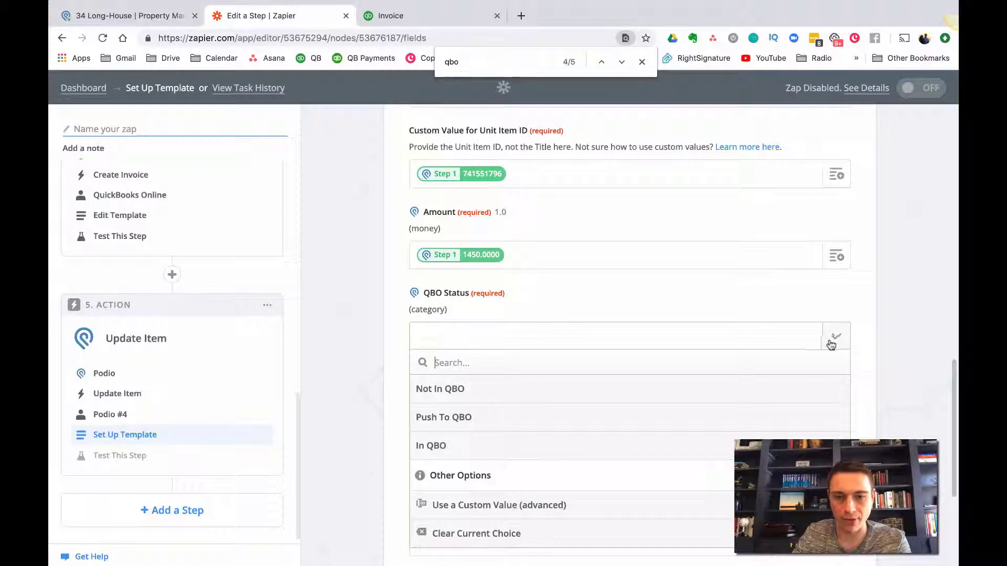
{"action": "left_click", "coordinate": [439, 446]}
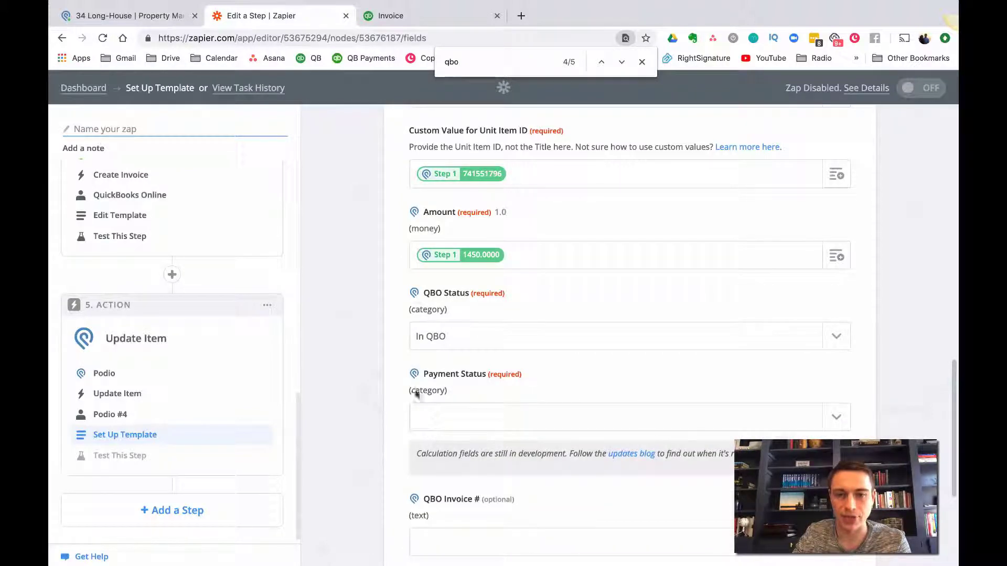
{"action": "left_click", "coordinate": [836, 427]}
{"action": "left_click", "coordinate": [568, 472]}
Show the data available for the QBO Invoice # field and expand step 4's Create Invoice values.
{"action": "scroll", "coordinate": [554, 454], "scroll_direction": "down", "scroll_amount": 2}
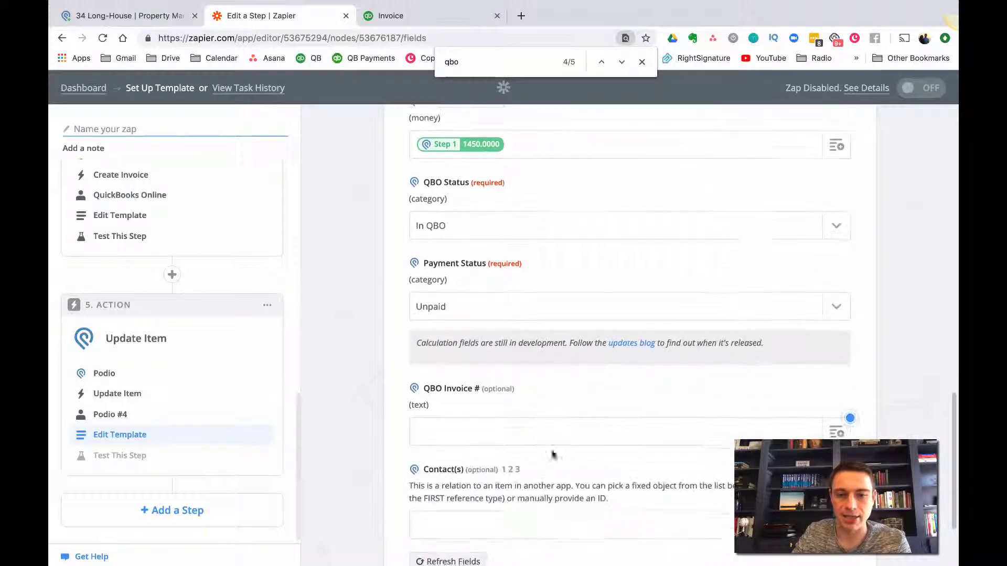
{"action": "scroll", "coordinate": [573, 449], "scroll_direction": "down", "scroll_amount": 1}
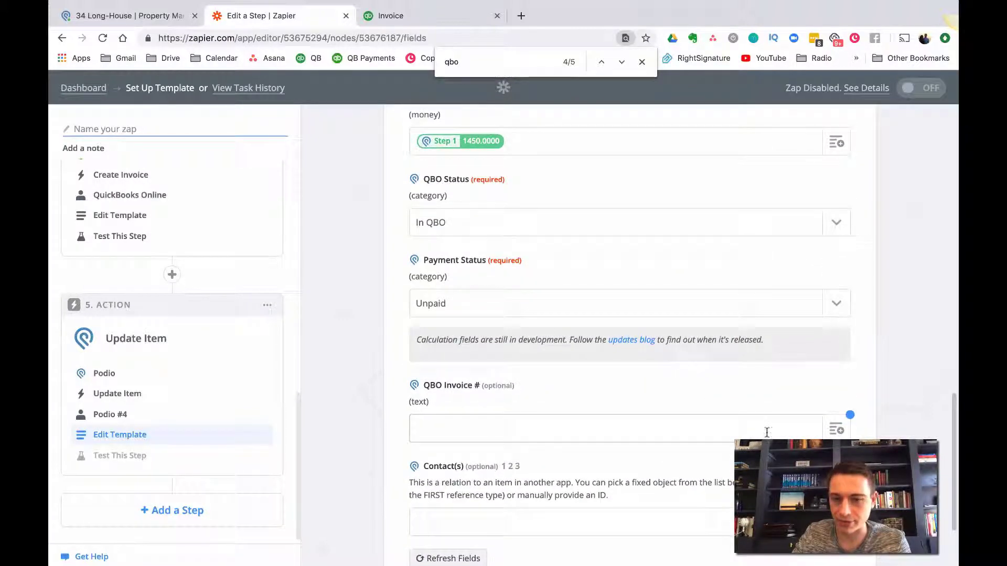
{"action": "left_click", "coordinate": [572, 427]}
{"action": "scroll", "coordinate": [568, 456], "scroll_direction": "down", "scroll_amount": 2}
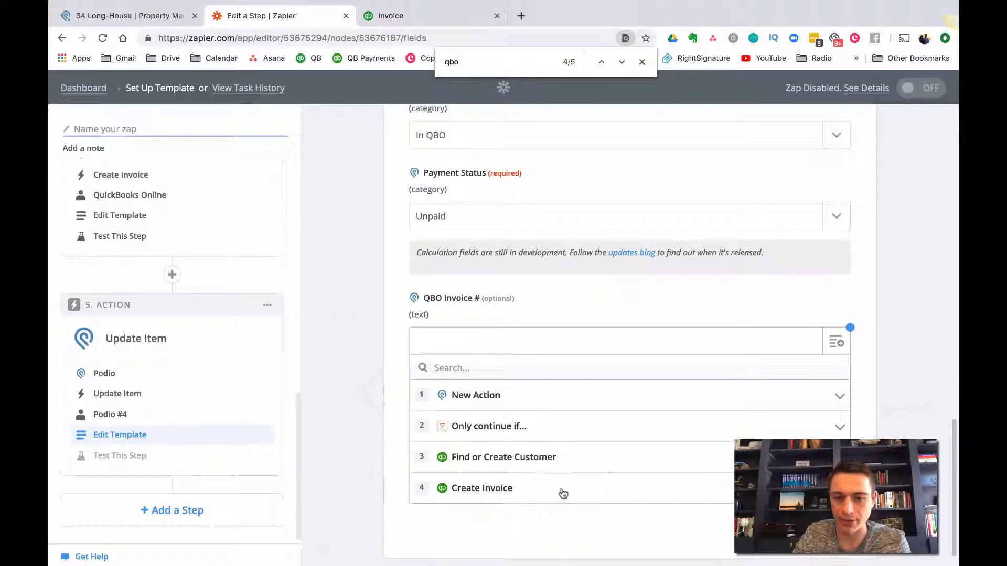
{"action": "left_click", "coordinate": [563, 493]}
{"action": "scroll", "coordinate": [512, 474], "scroll_direction": "down", "scroll_amount": 1}
{"action": "scroll", "coordinate": [512, 493], "scroll_direction": "up", "scroll_amount": 1}
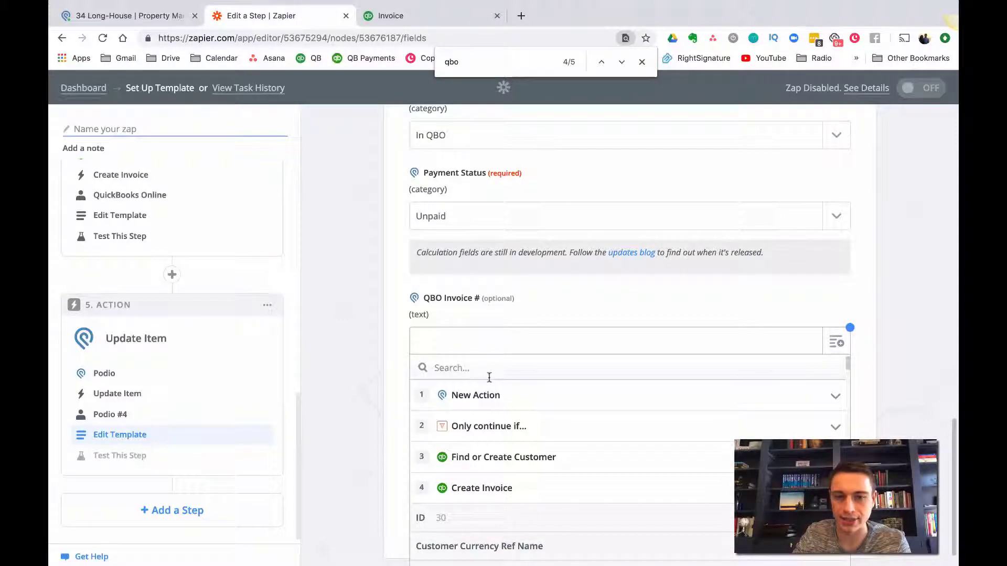
Search the data available for QBO Invoice # for the document number, trying doc number, doc # and doc id, and clear the search.
{"action": "type", "text": "doc"}
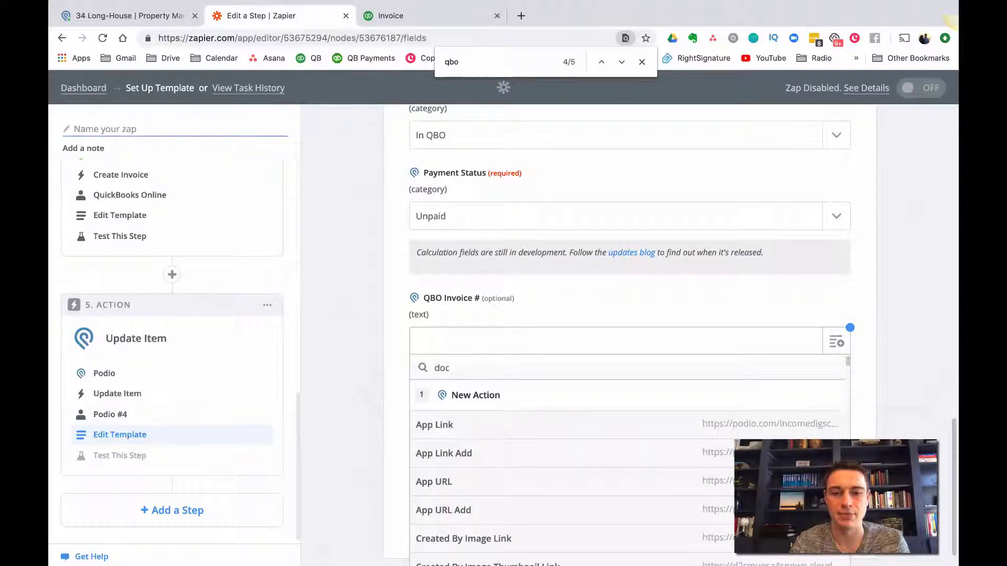
{"action": "type", "text": " number"}
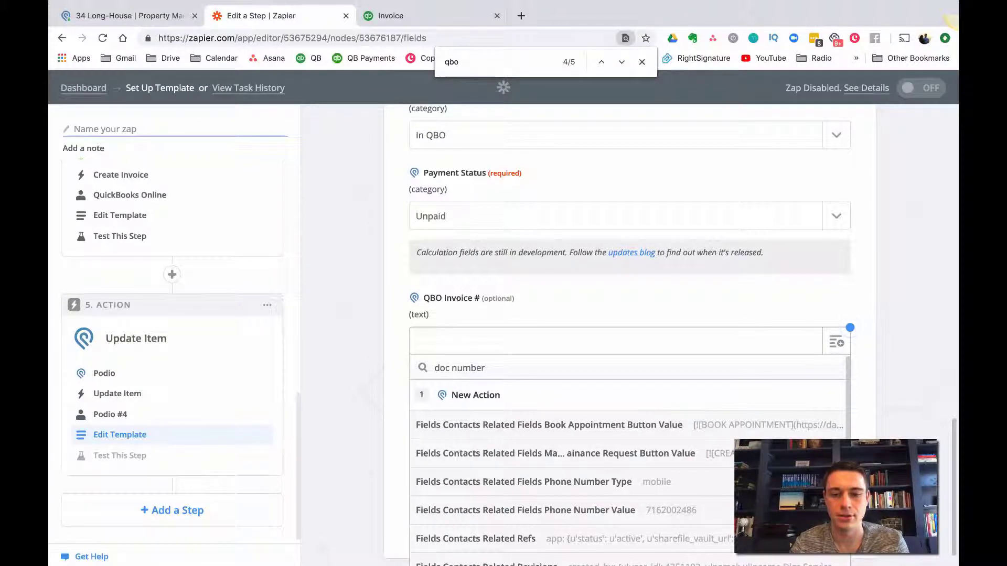
{"action": "key", "text": "ctrl+a"}
{"action": "type", "text": "doc #"}
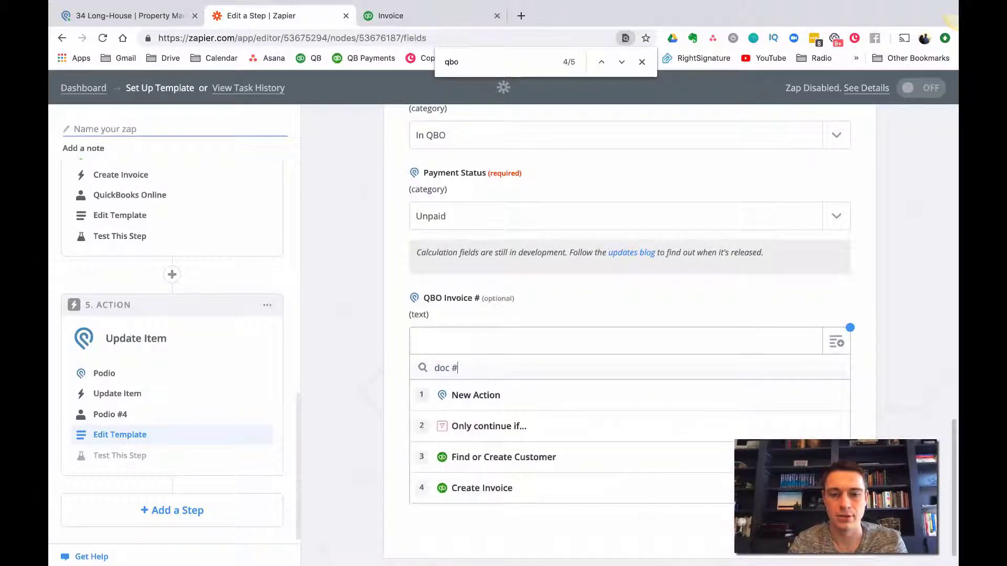
{"action": "key", "text": "BackSpace"}
{"action": "type", "text": "id"}
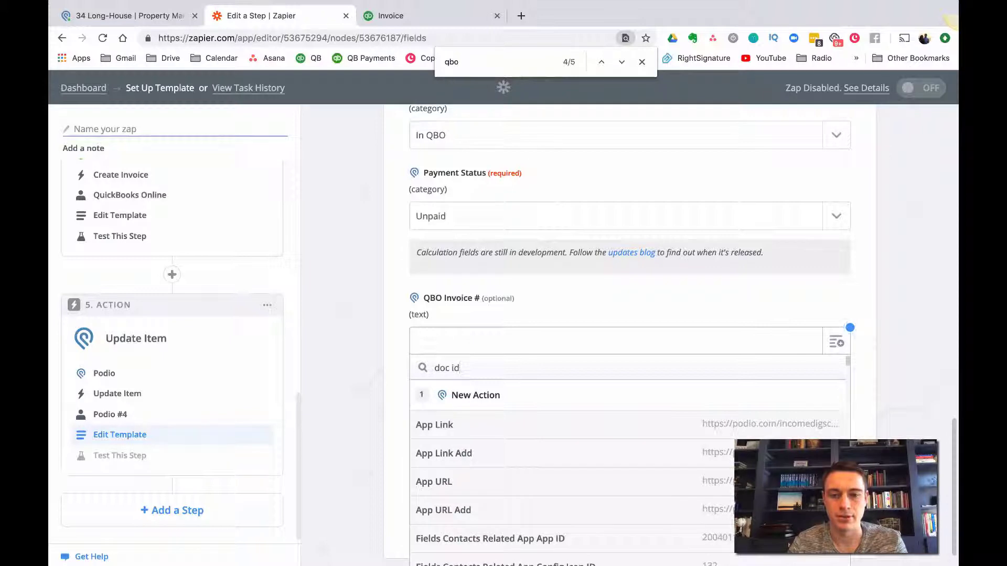
{"action": "key", "text": "ctrl+a"}
{"action": "key", "text": "BackSpace"}
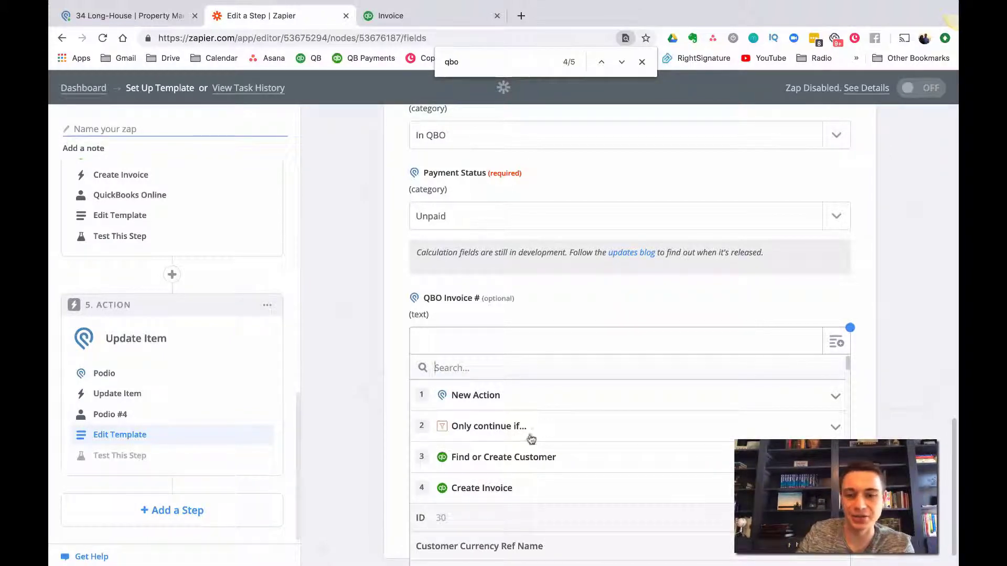
Map QBO Invoice # to Doc Number from step 4's Create Invoice and send the test item to Podio.
{"action": "left_click", "coordinate": [481, 489]}
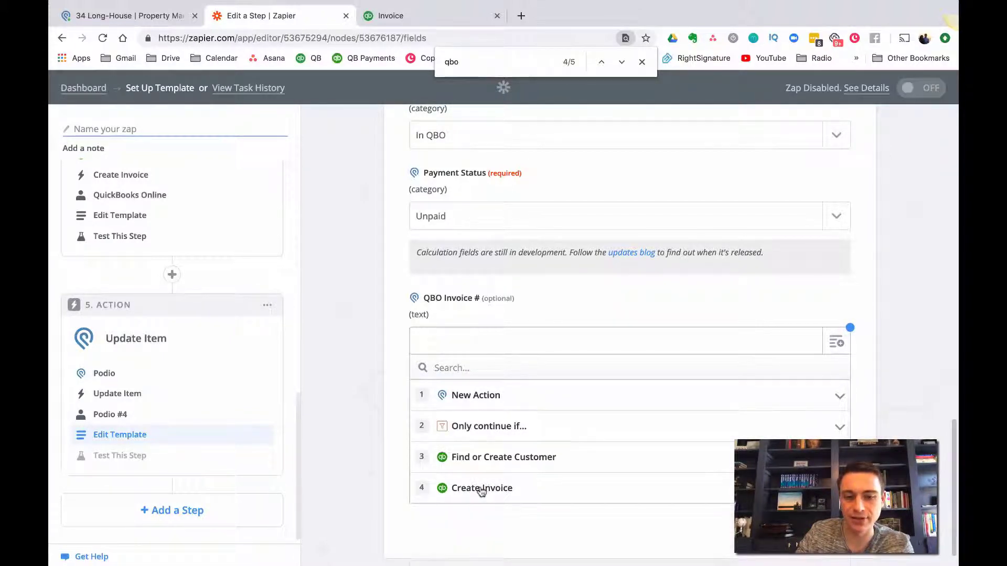
{"action": "left_click", "coordinate": [481, 489]}
{"action": "scroll", "coordinate": [493, 490], "scroll_direction": "down", "scroll_amount": 10}
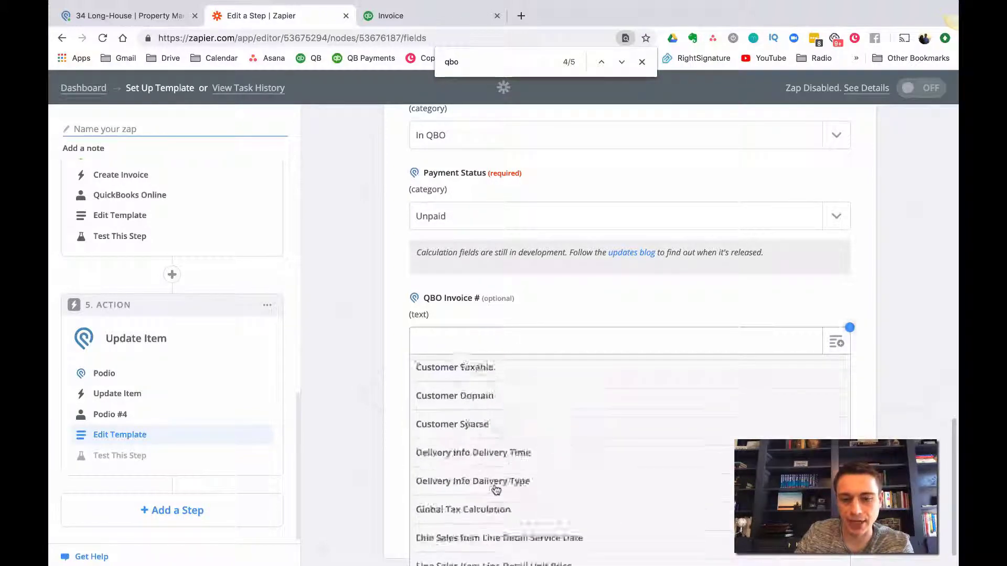
{"action": "scroll", "coordinate": [496, 489], "scroll_direction": "down", "scroll_amount": 15}
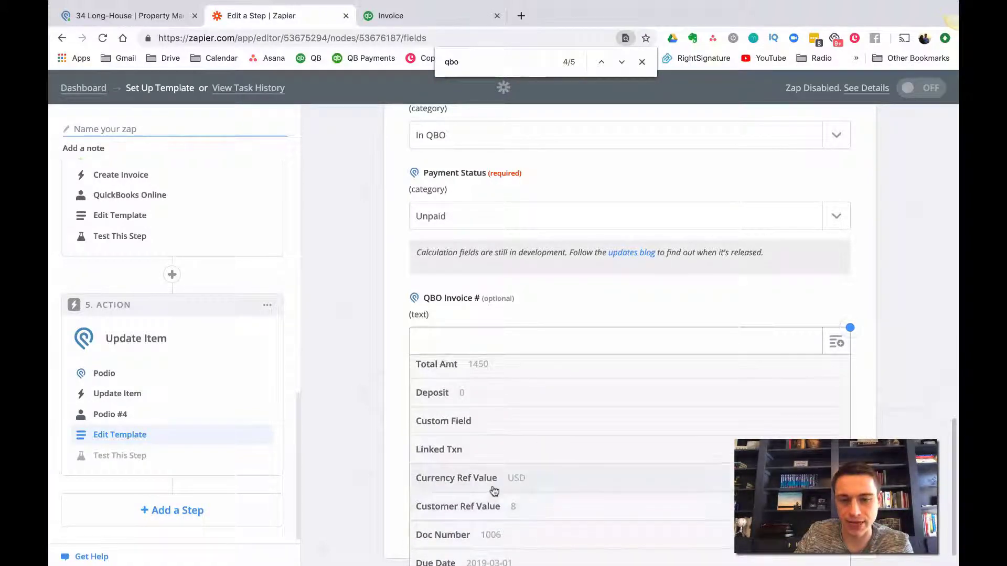
{"action": "scroll", "coordinate": [494, 491], "scroll_direction": "down", "scroll_amount": 2}
{"action": "left_click", "coordinate": [464, 473]}
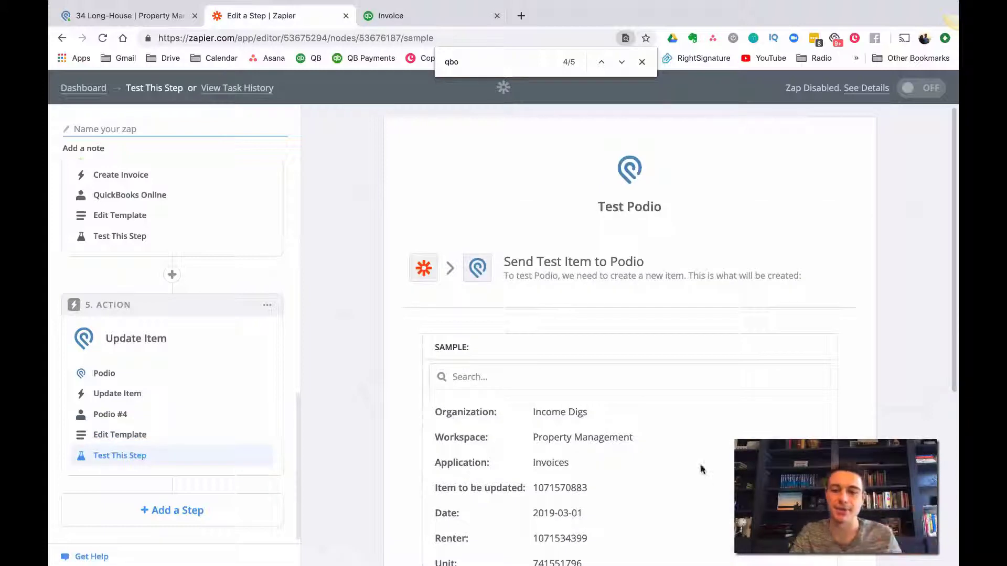
{"action": "scroll", "coordinate": [773, 431], "scroll_direction": "down", "scroll_amount": 5}
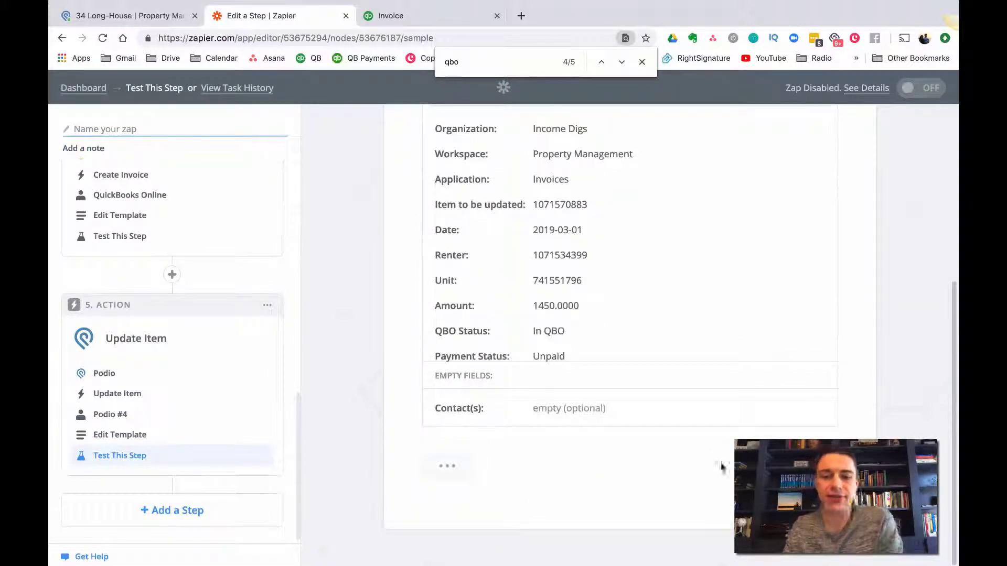
Switch to Podio, close the unit's developer information and go back to the March 2019 invoice item.
{"action": "left_click", "coordinate": [131, 16]}
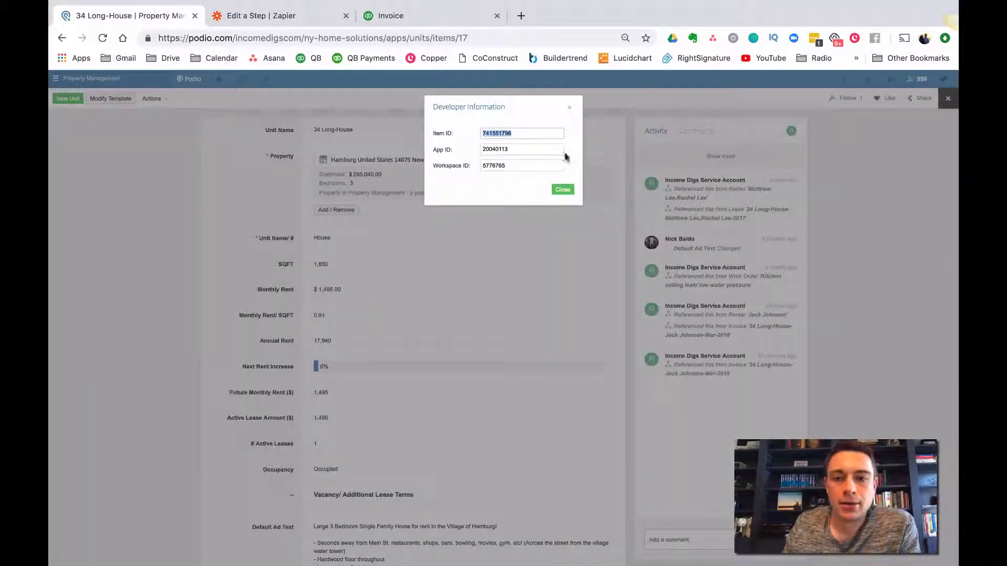
{"action": "left_click", "coordinate": [570, 109]}
{"action": "left_click", "coordinate": [62, 38]}
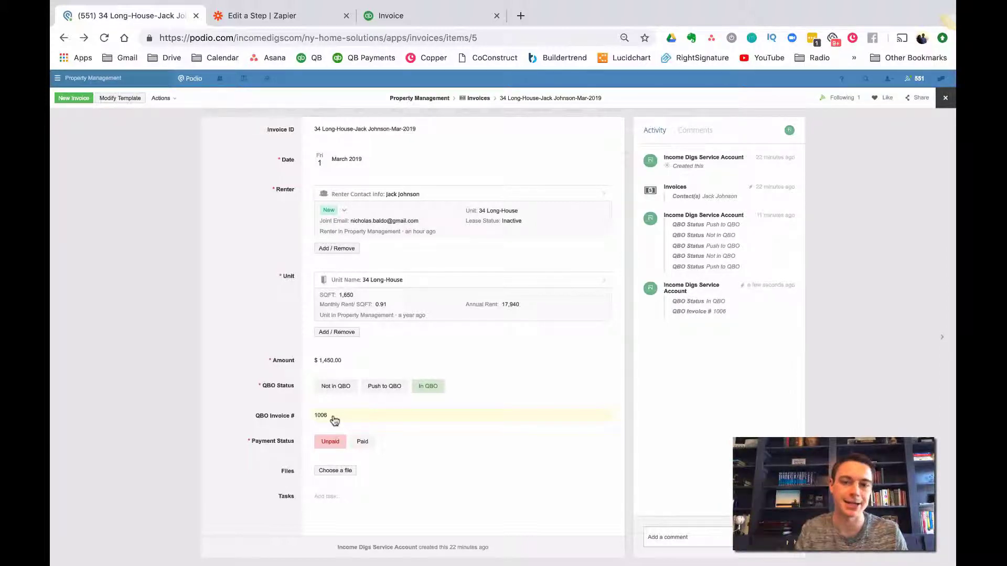
Leave the invoice for the Invoices list and filter it to Unpaid in the Status view.
{"action": "left_click", "coordinate": [156, 264]}
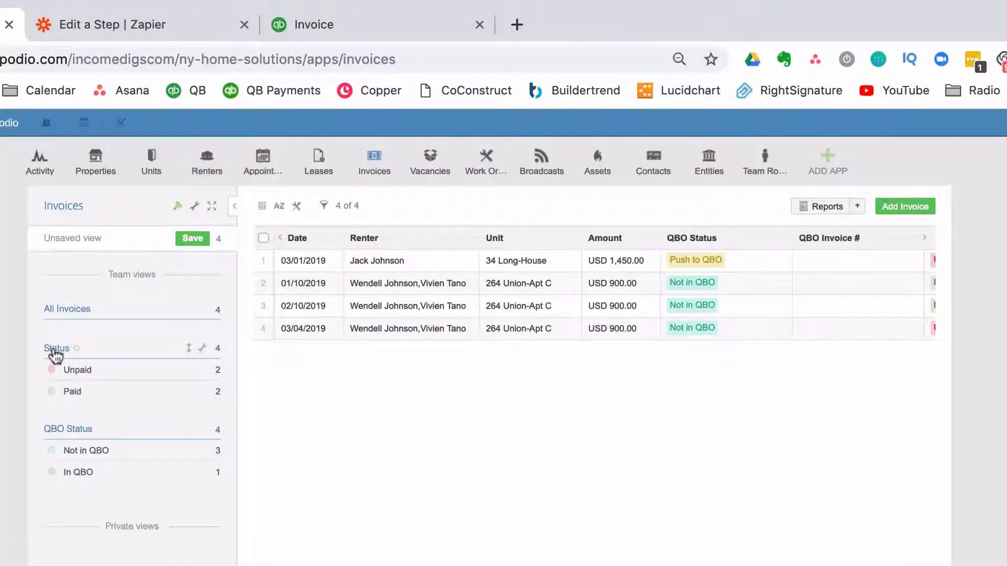
{"action": "left_click", "coordinate": [55, 349]}
{"action": "left_click", "coordinate": [83, 348]}
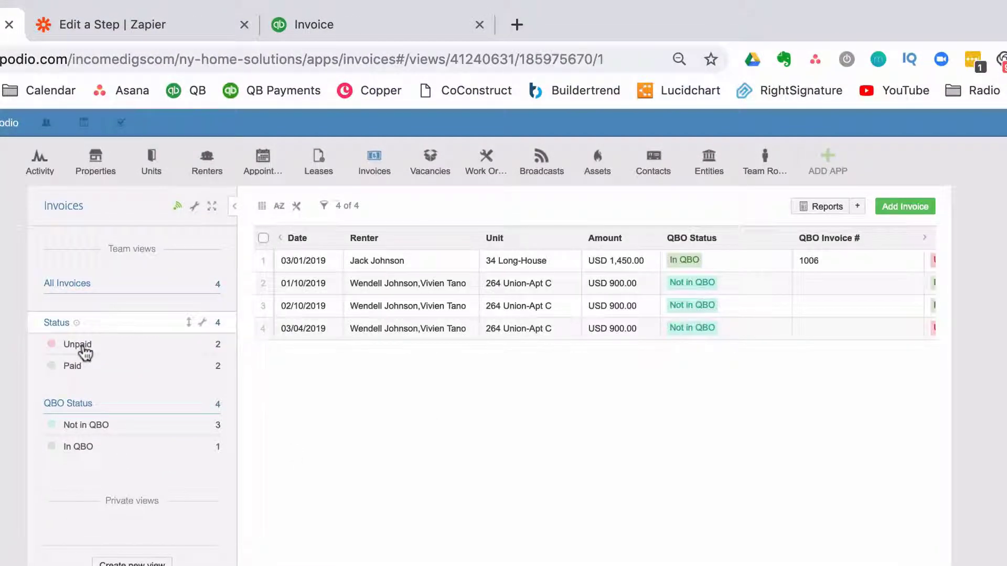
Add a report on the unpaid invoices that calculates the sum of Amount without grouping, and continue to its display settings.
{"action": "left_click", "coordinate": [857, 206]}
{"action": "left_click", "coordinate": [289, 271]}
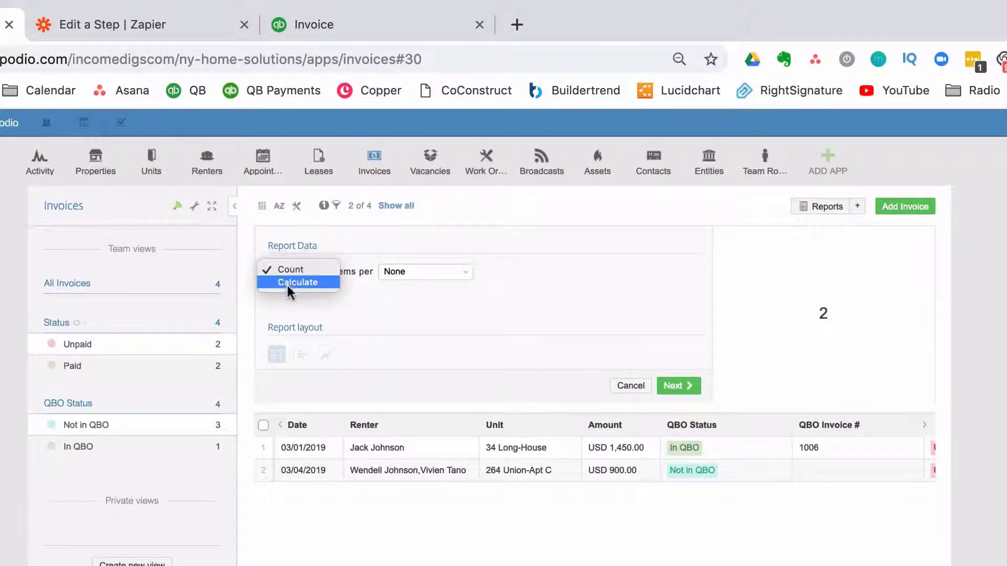
{"action": "left_click", "coordinate": [287, 282]}
{"action": "left_click", "coordinate": [373, 318]}
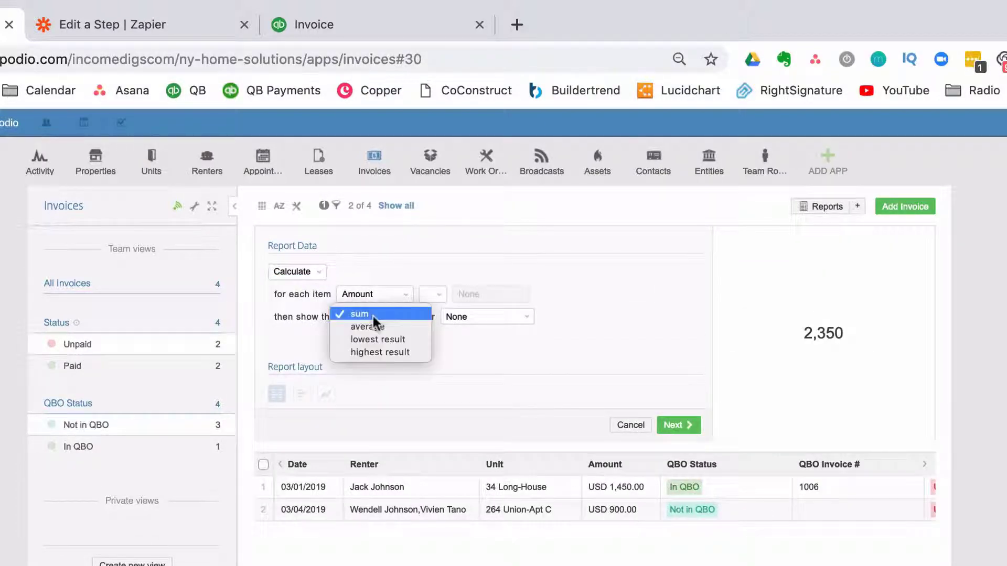
{"action": "left_click", "coordinate": [374, 315]}
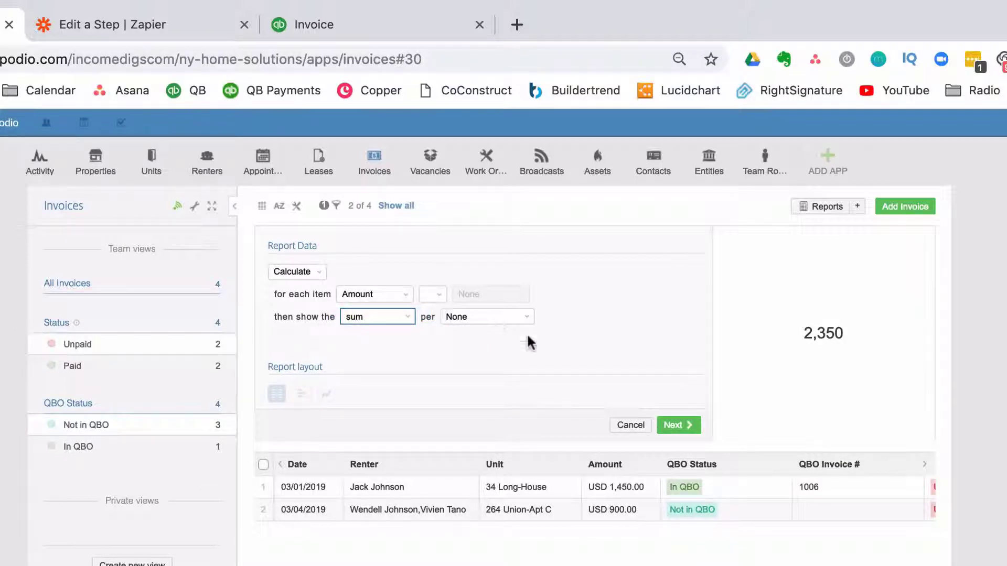
{"action": "left_click", "coordinate": [687, 422]}
Title the report Unpaid Invoices, set its unit to ($) and save it to the workspace home page.
{"action": "type", "text": "Upaid Invoices"}
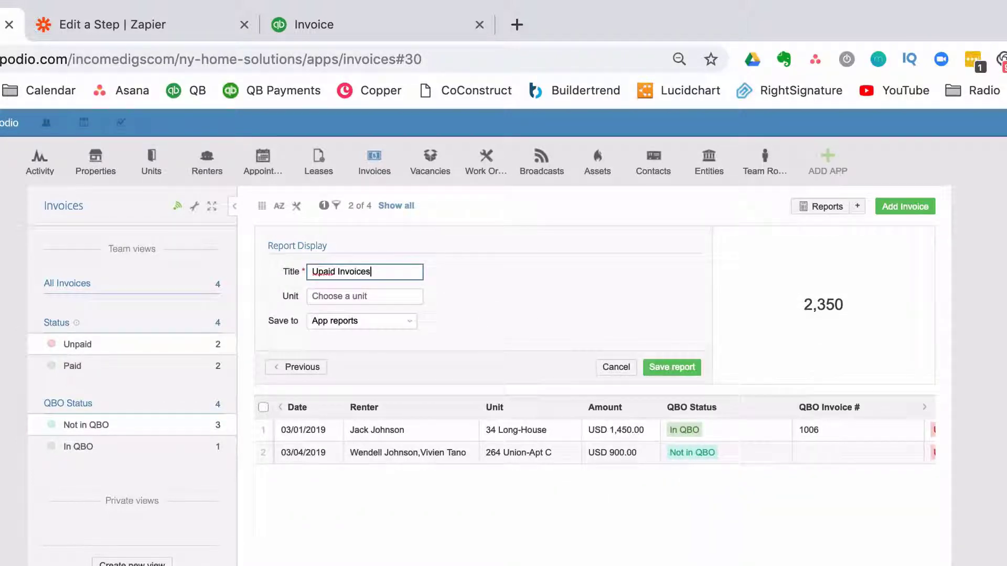
{"action": "left_click", "coordinate": [365, 296]}
{"action": "type", "text": "($)"}
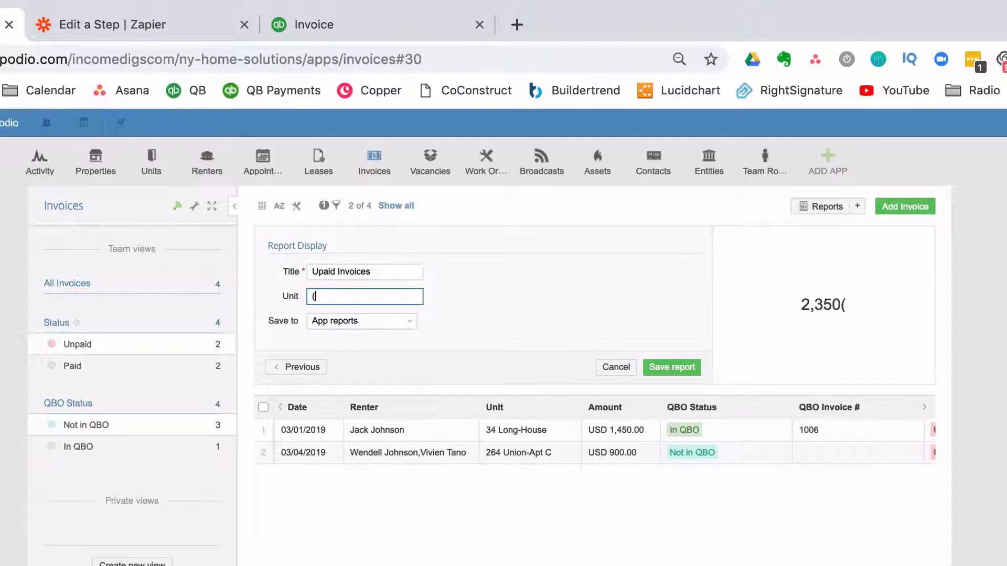
{"action": "left_click", "coordinate": [319, 271]}
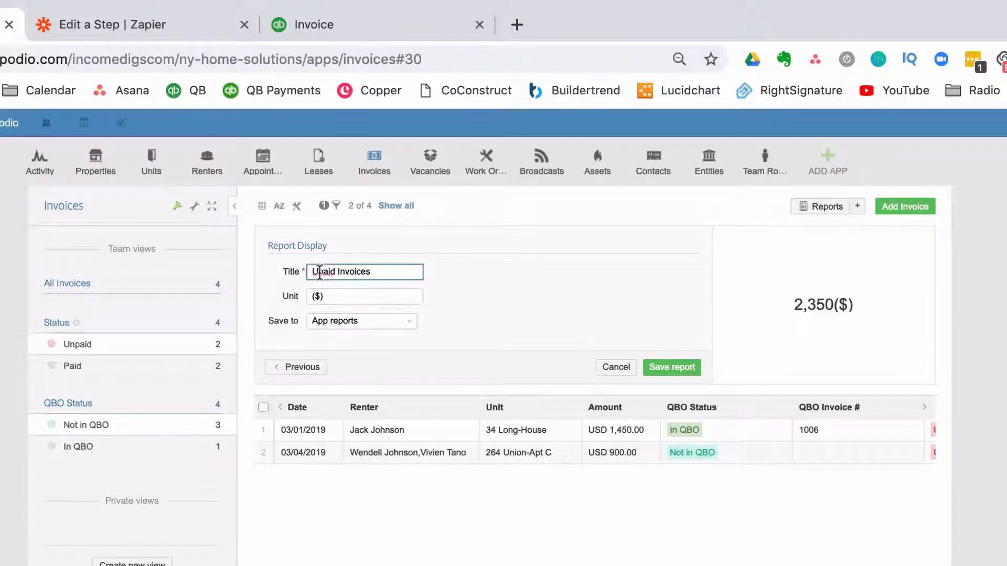
{"action": "type", "text": "n"}
{"action": "left_click", "coordinate": [360, 321]}
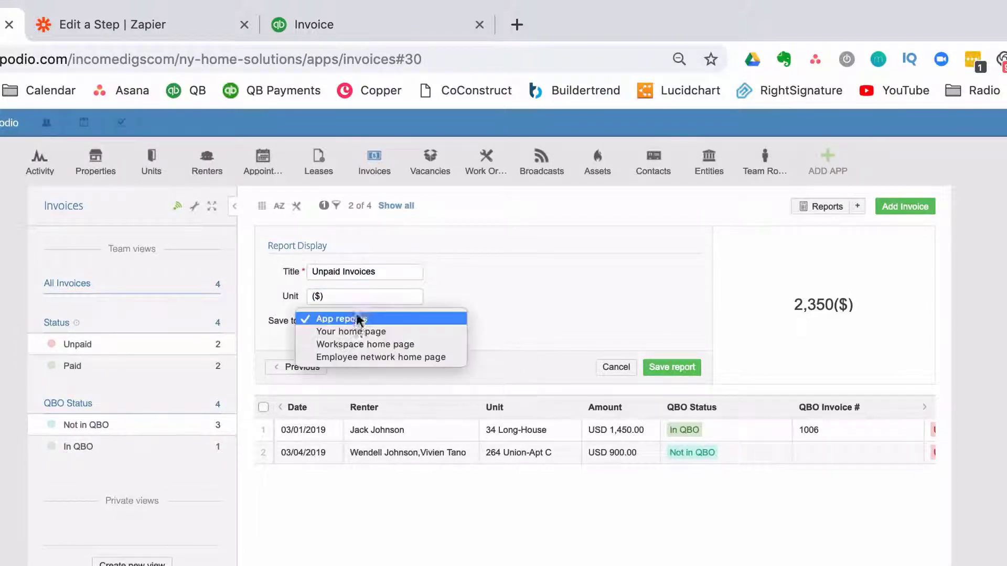
{"action": "left_click", "coordinate": [357, 345]}
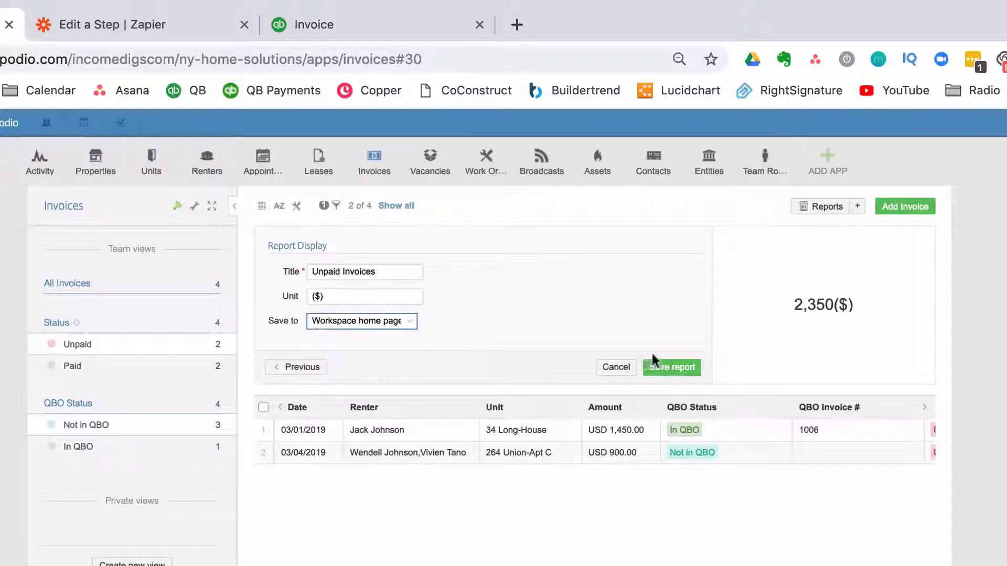
{"action": "left_click", "coordinate": [681, 366]}
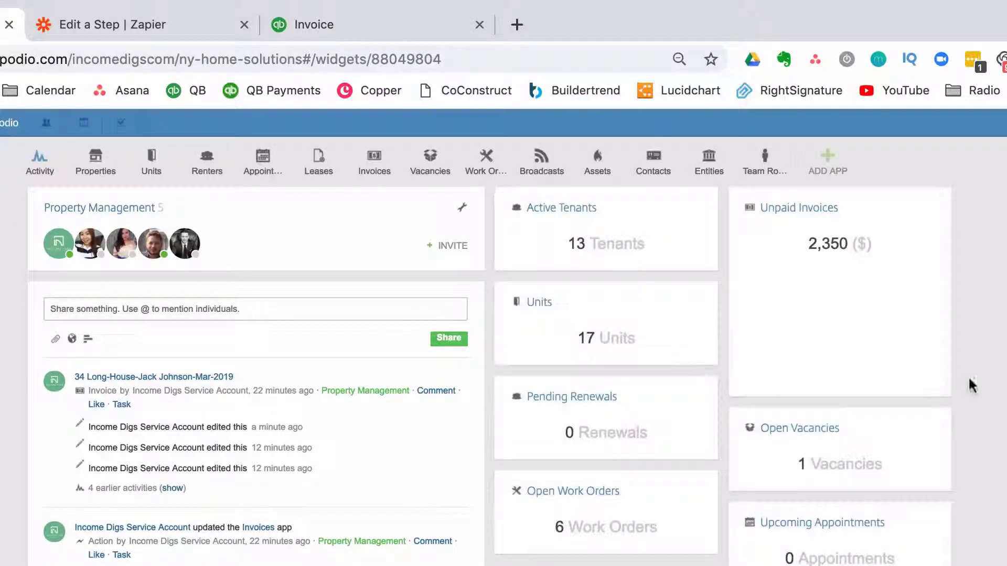
Shrink the Unpaid Invoices tile to the height of the neighbouring Active Tenants tile and open its filtered invoices.
{"action": "left_click_drag", "start_coordinate": [942, 377], "coordinate": [939, 252]}
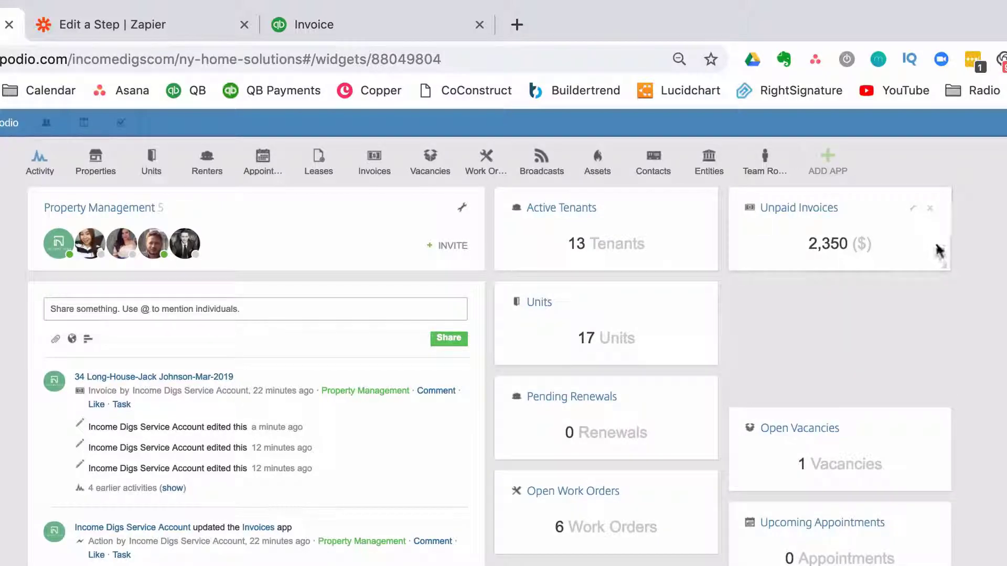
{"action": "left_click", "coordinate": [825, 252]}
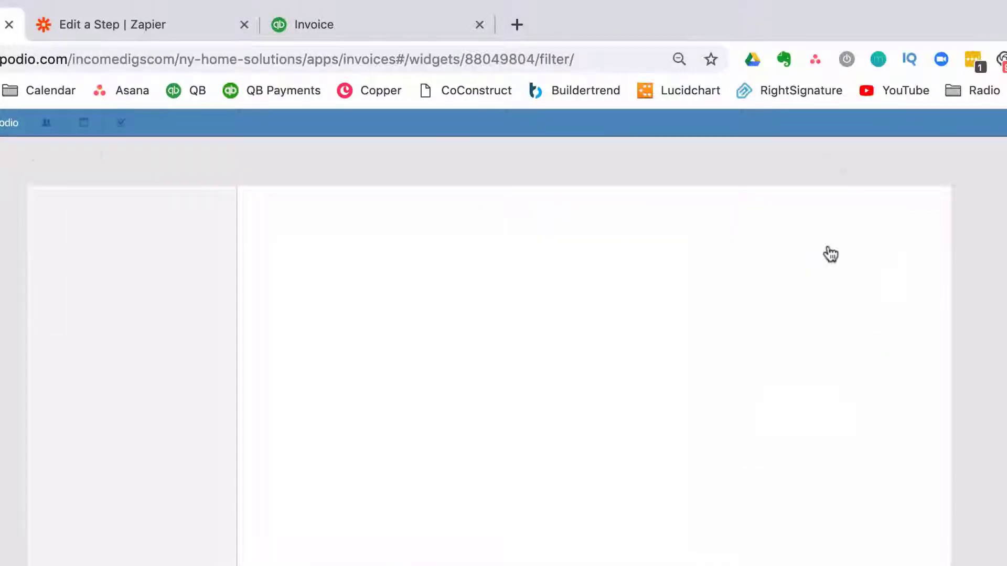